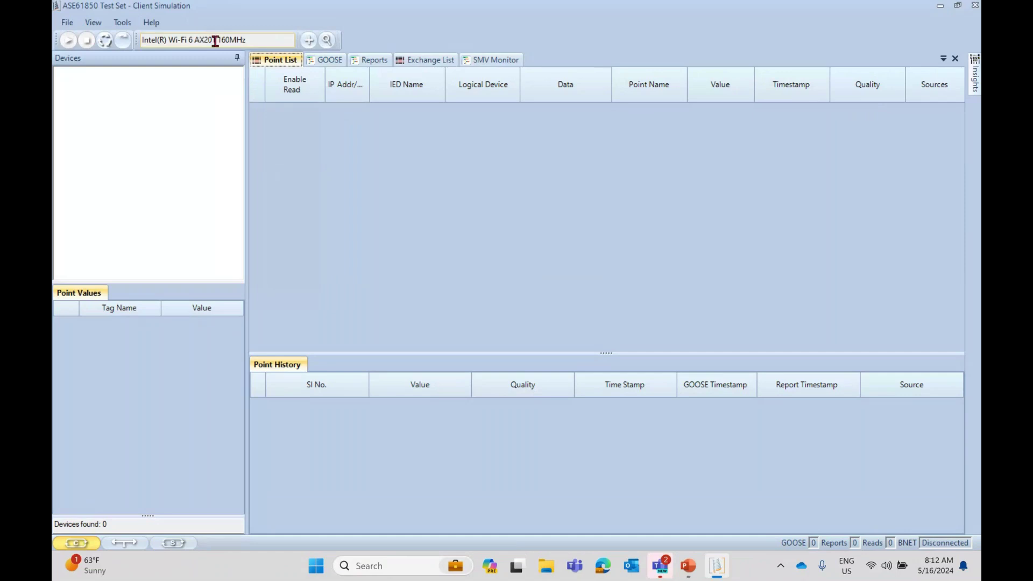
- Change the network adaptor selection from the Intel Wi-Fi card to the Realtek USB GbE Family Controller
left_click(268, 42)
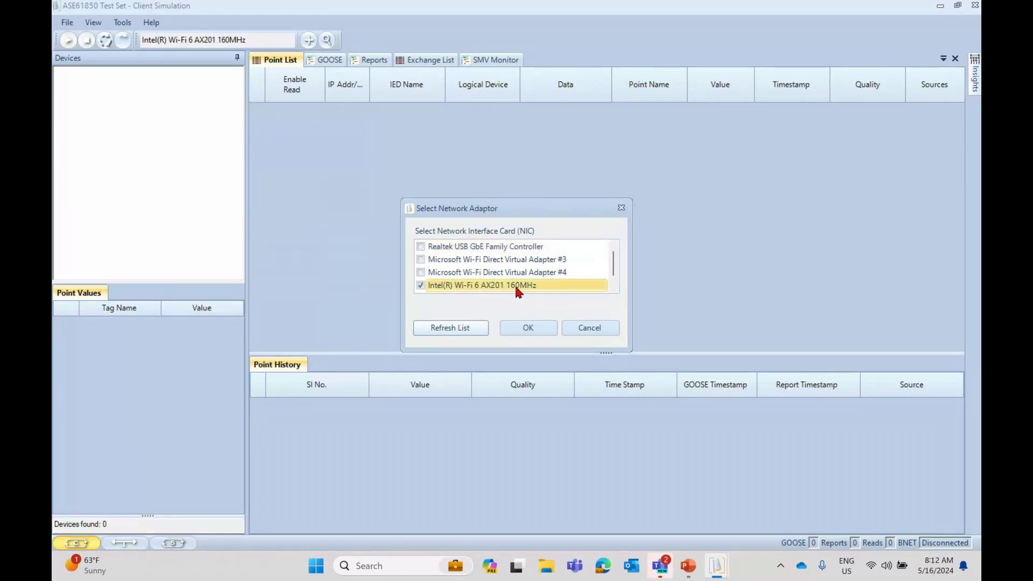
left_click(420, 285)
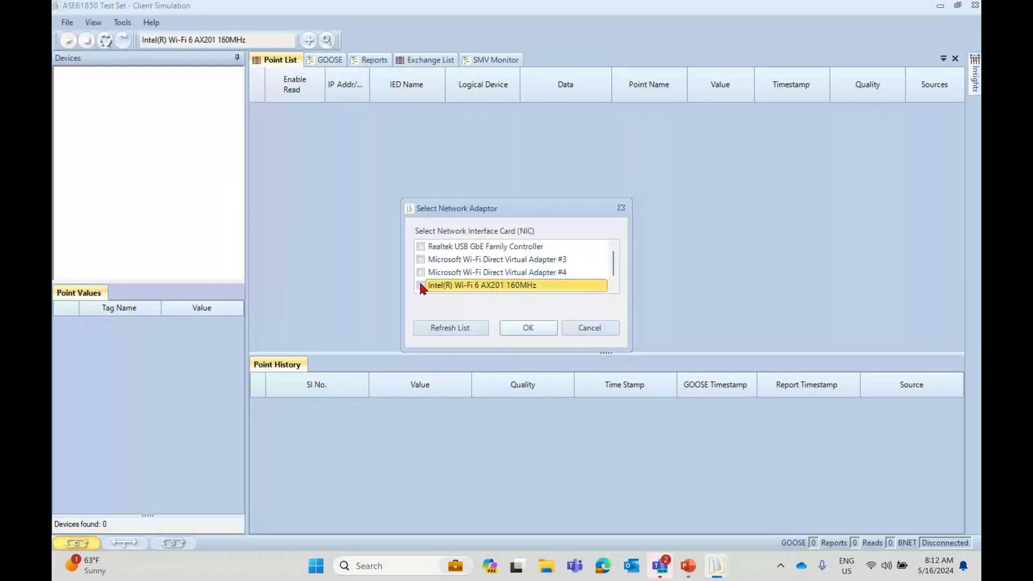
left_click(422, 247)
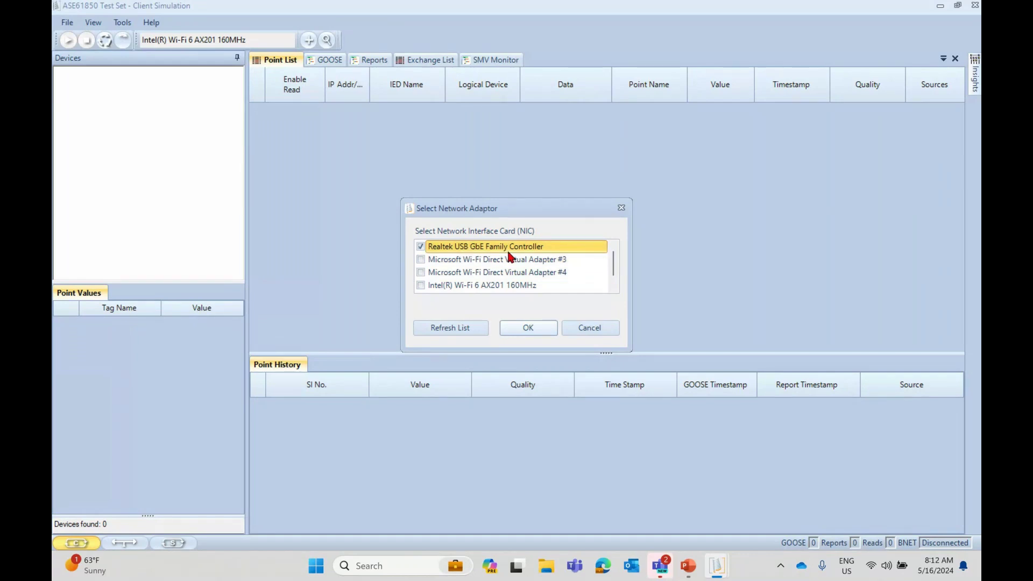
left_click(528, 328)
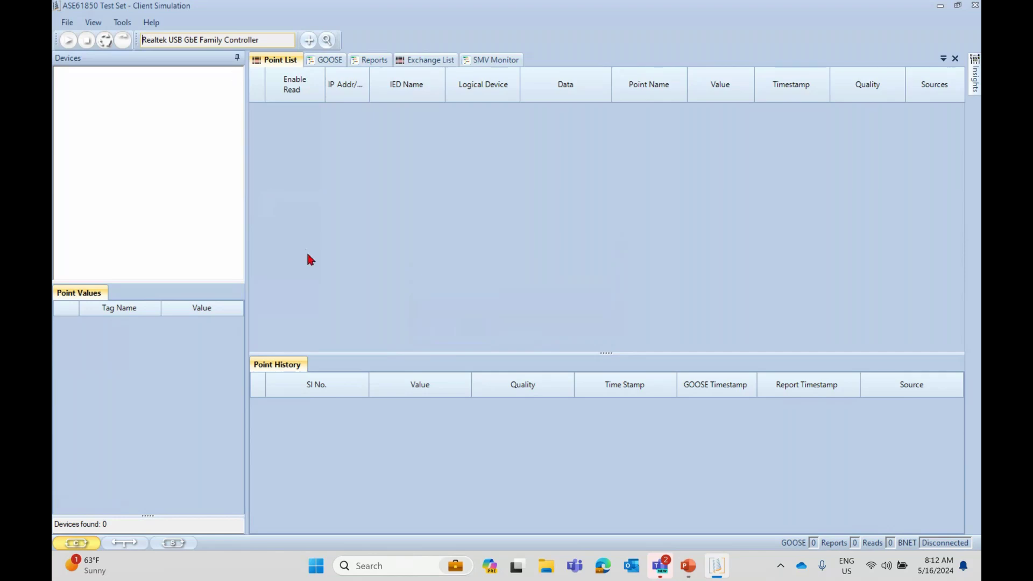
- Open the BNET settings and scan the network to connect to the BNET device
left_click(122, 22)
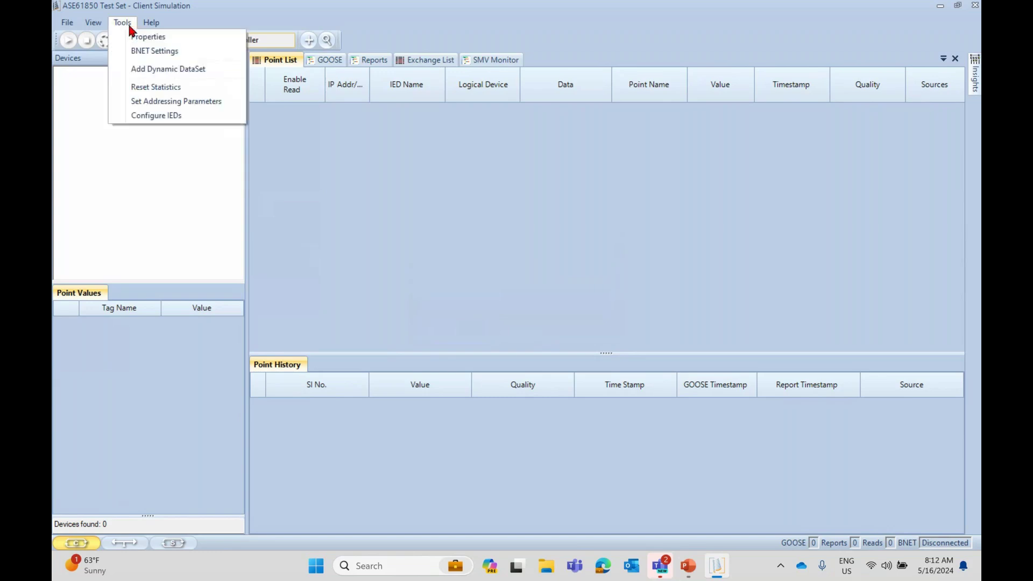
left_click(161, 51)
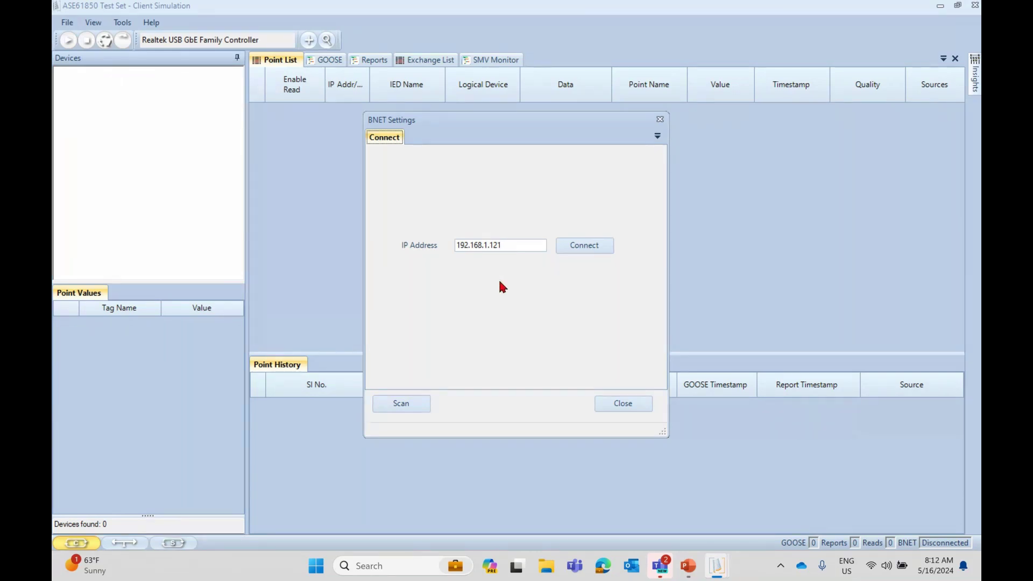
left_click(415, 410)
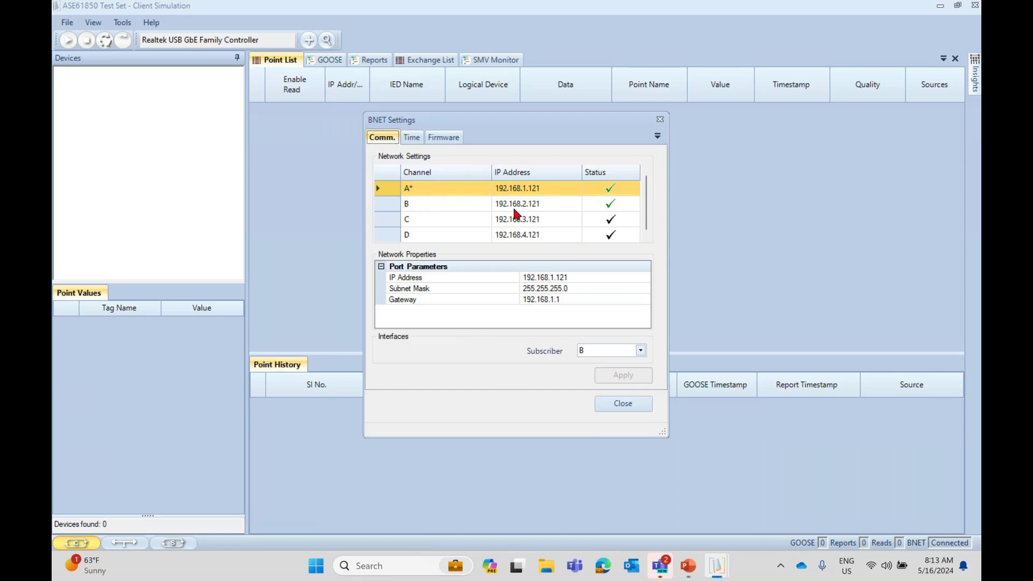
- Select channel B in the BNET network settings and disconnect the BNET
left_click(465, 205)
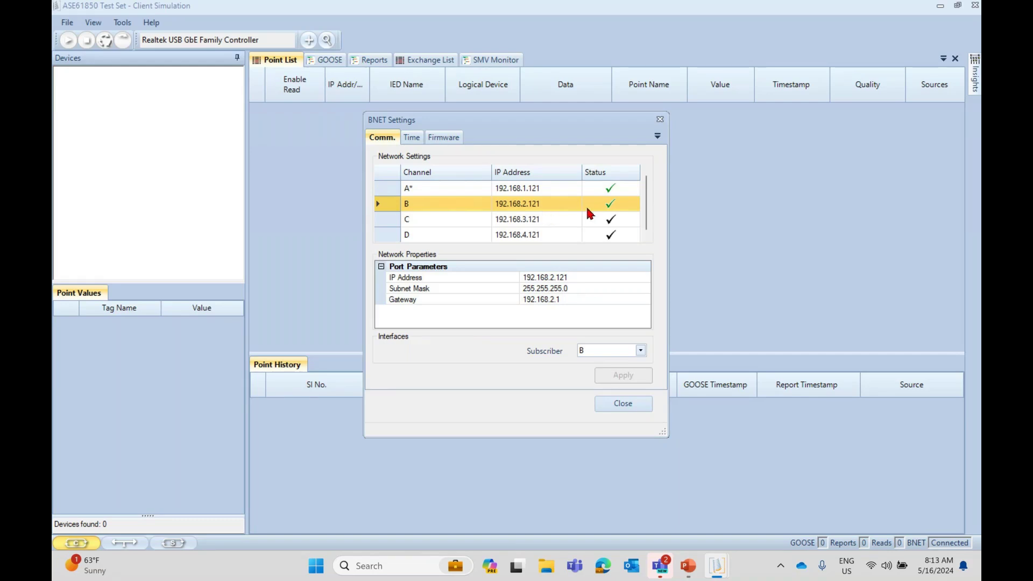
right_click(467, 203)
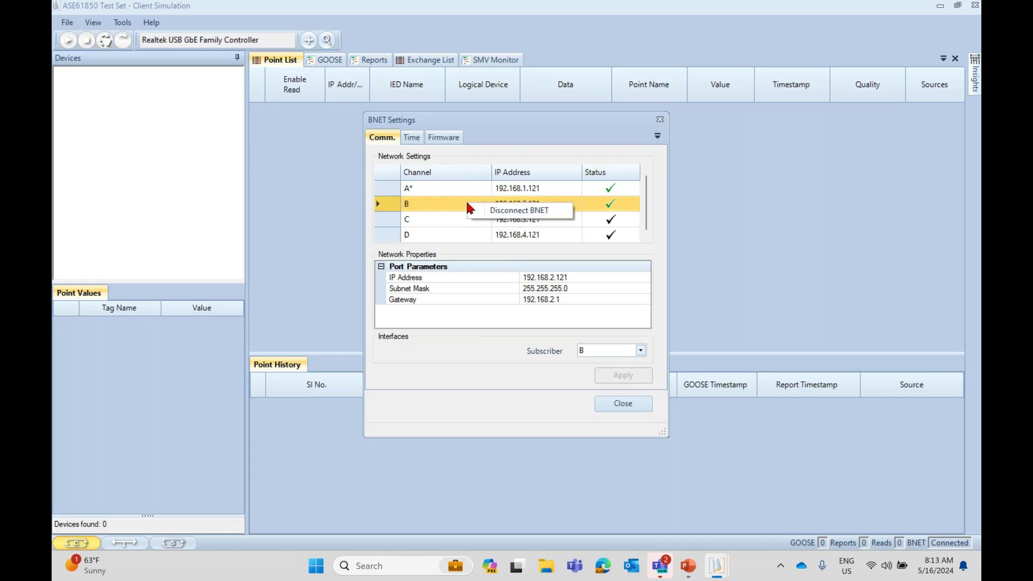
left_click(501, 211)
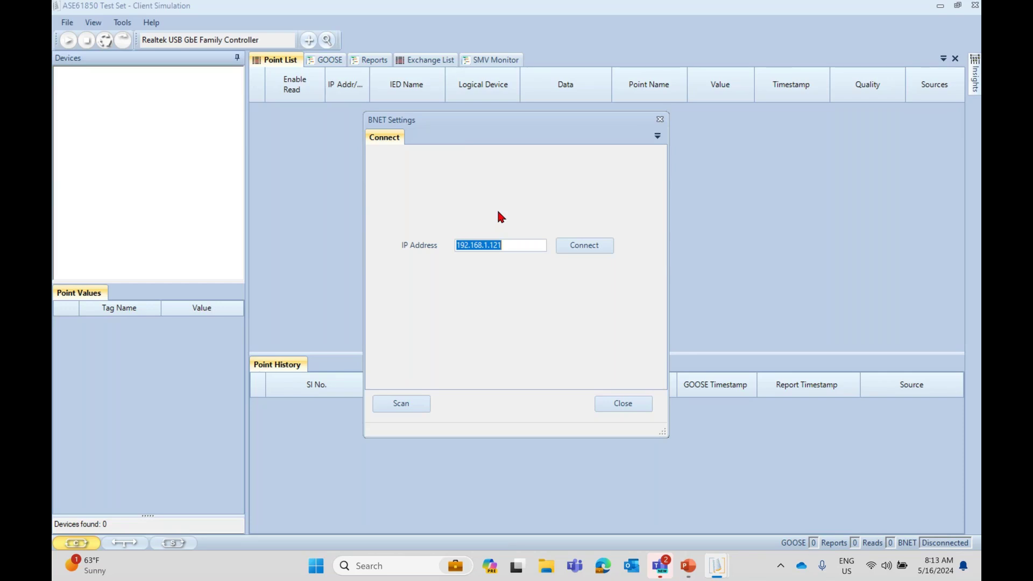
- Rescan the network for the BNET device, repeating the scan until it reconnects
left_click(402, 403)
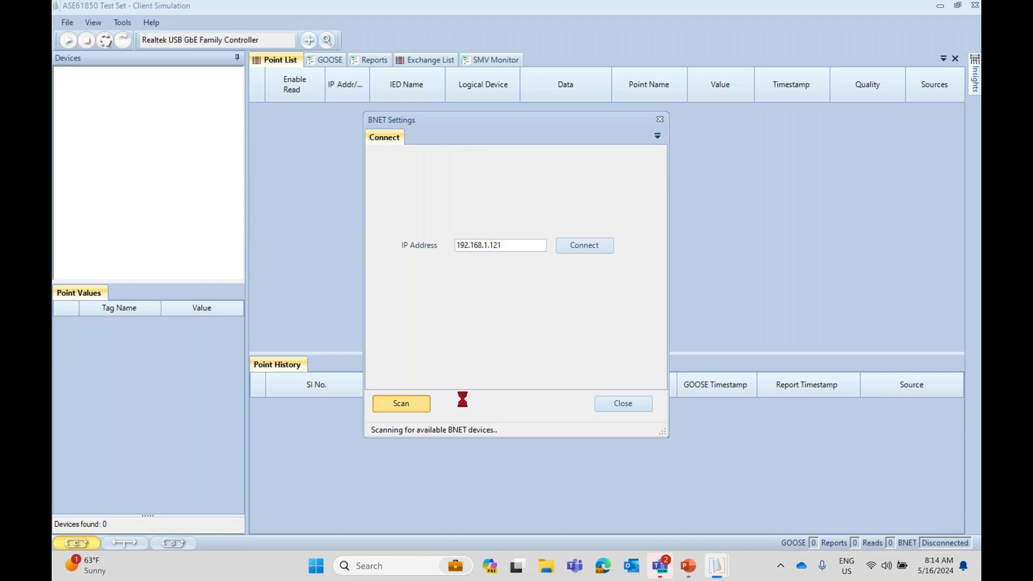
mouse_move(441, 407)
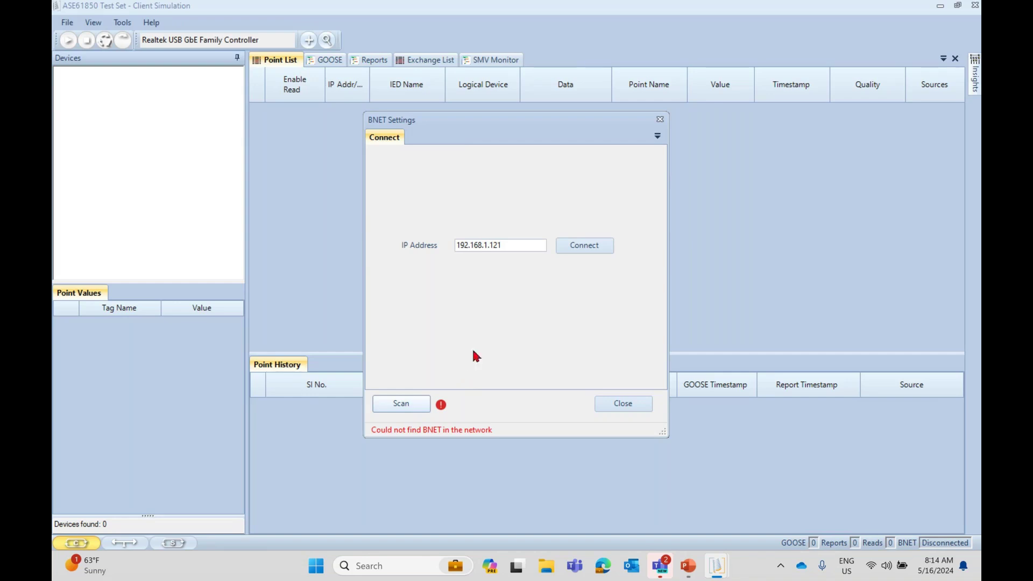
left_click(407, 399)
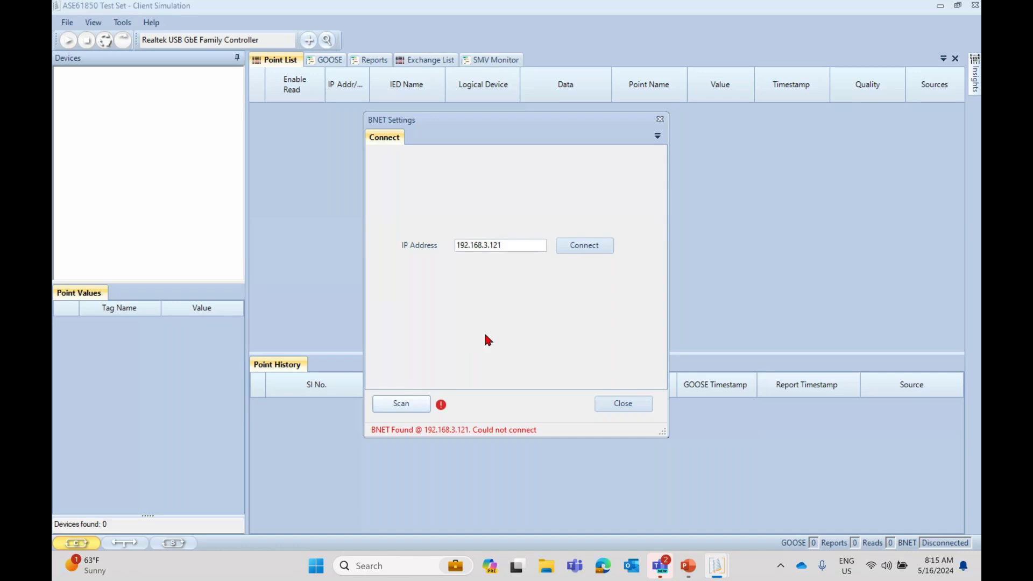
left_click(415, 404)
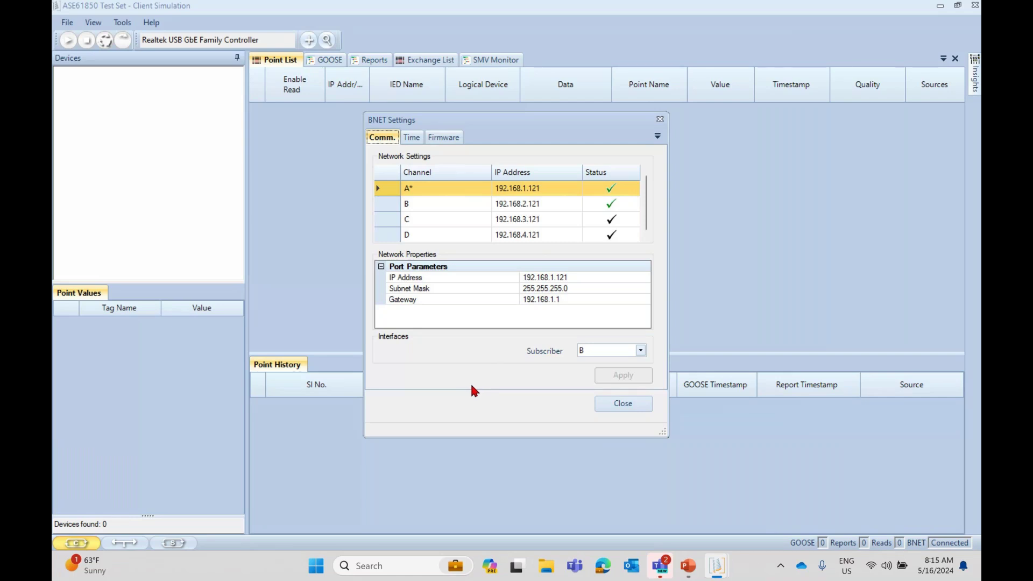
- Review the port parameters of BNET channels B, C and D
left_click(412, 204)
left_click(420, 219)
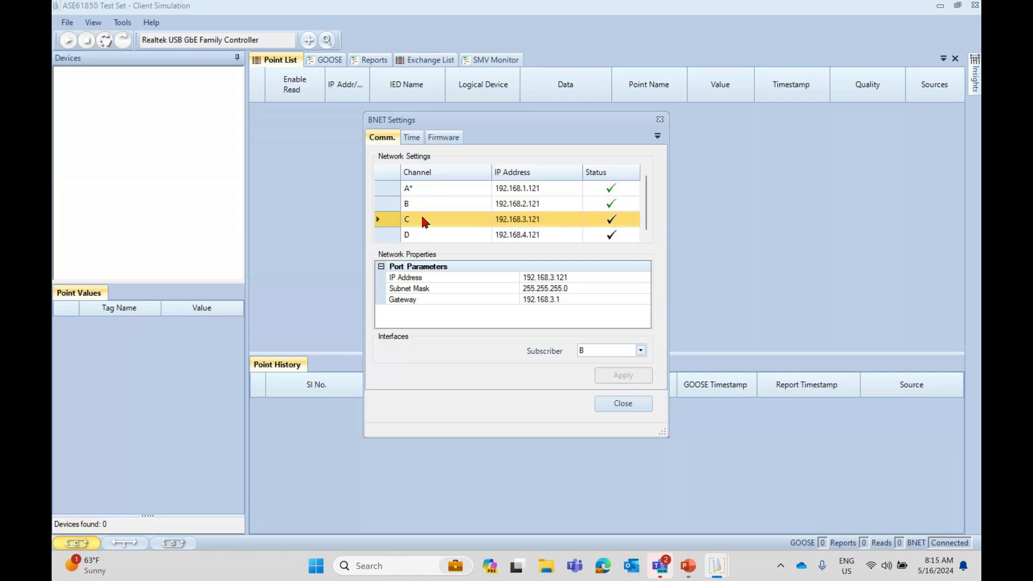
left_click(433, 233)
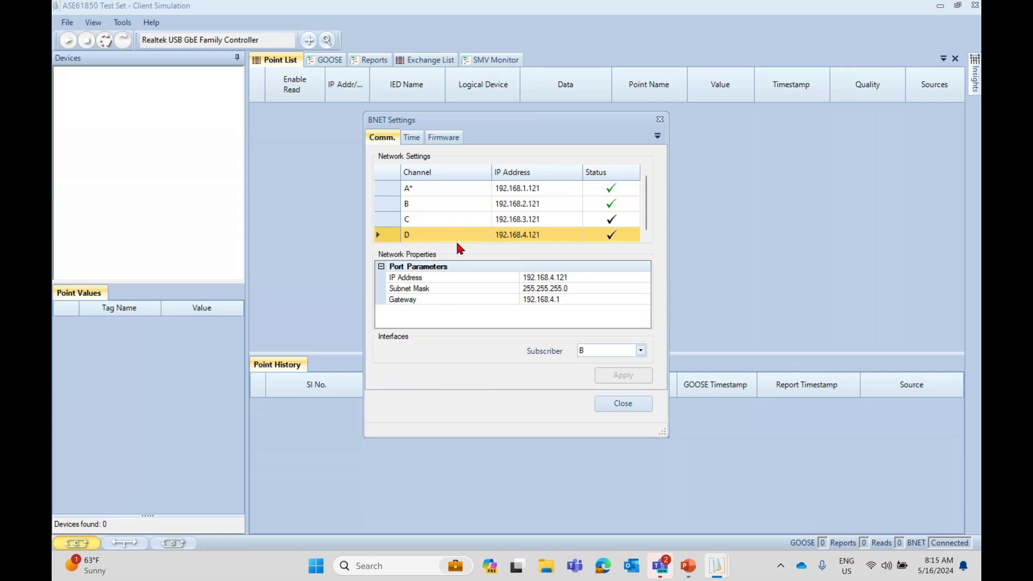
- Review the BNET time synchronization settings and the available time sync sources, keeping NTP selected
left_click(412, 137)
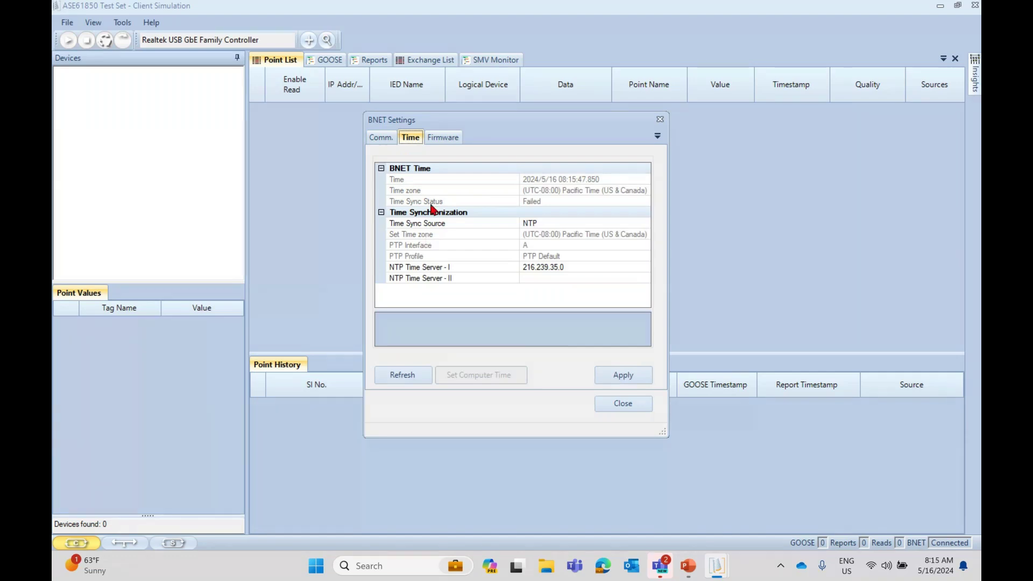
left_click(531, 222)
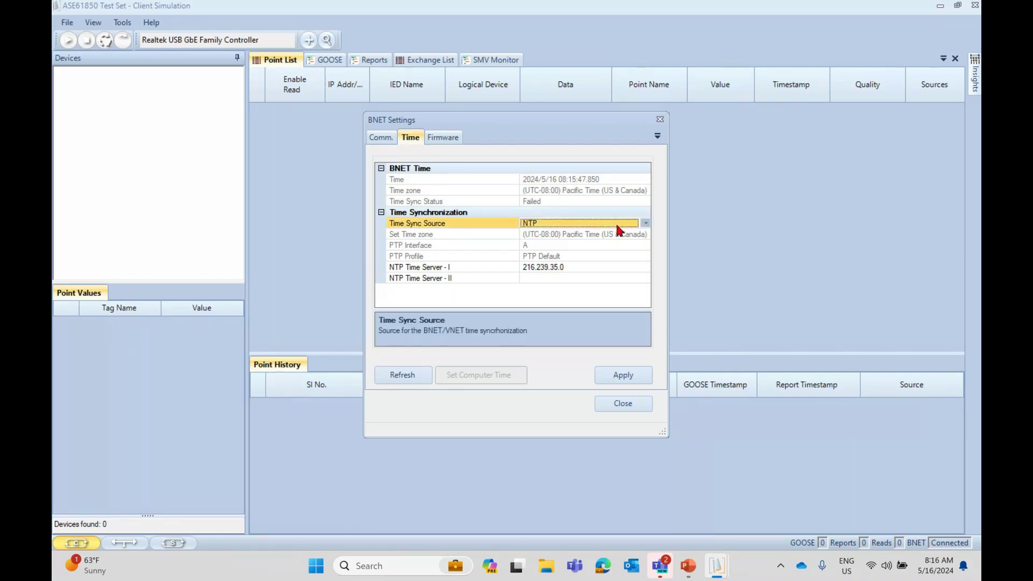
left_click(645, 223)
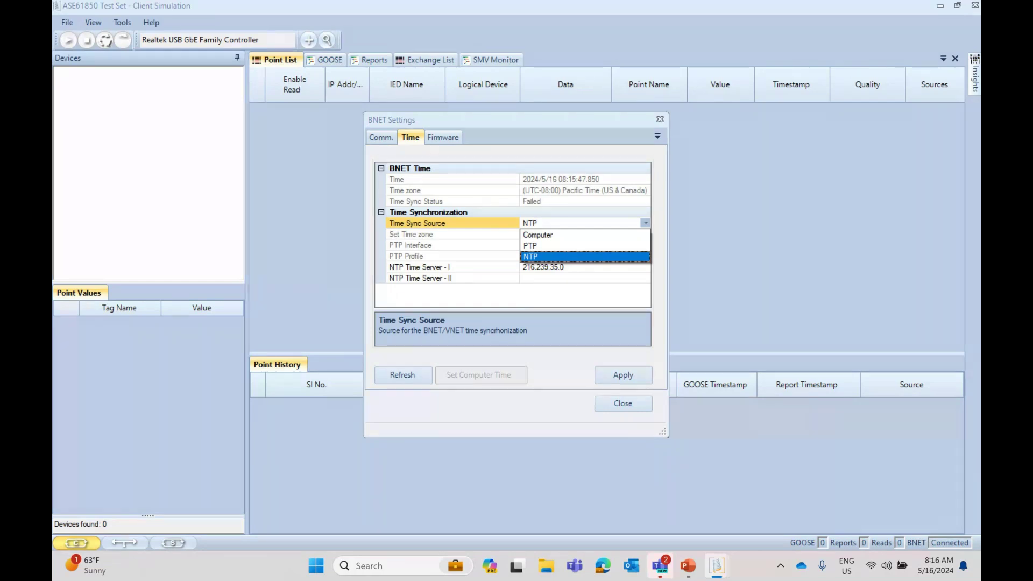
left_click(533, 256)
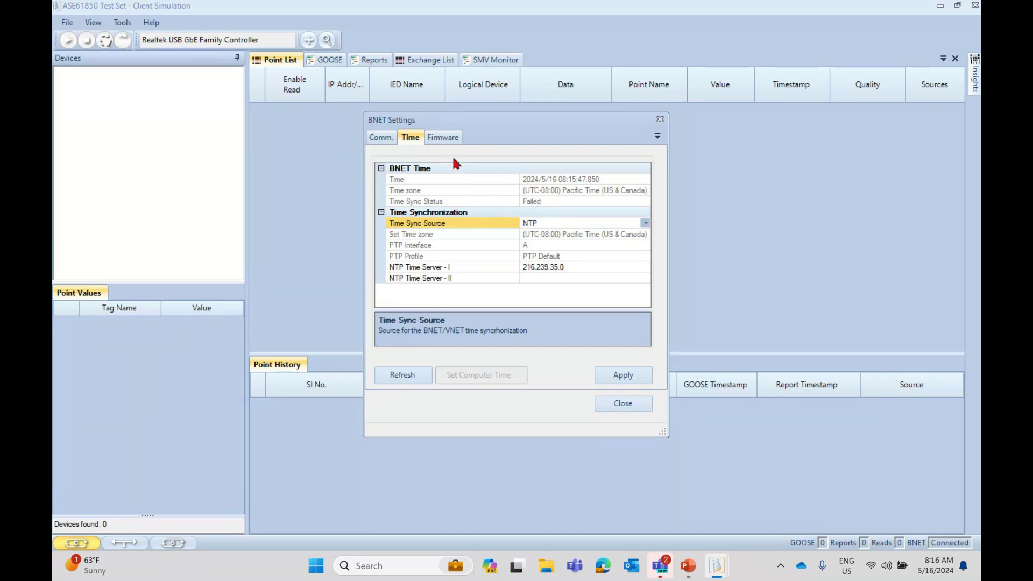
- Review the BNET firmware device information, then return to the communication settings
left_click(443, 137)
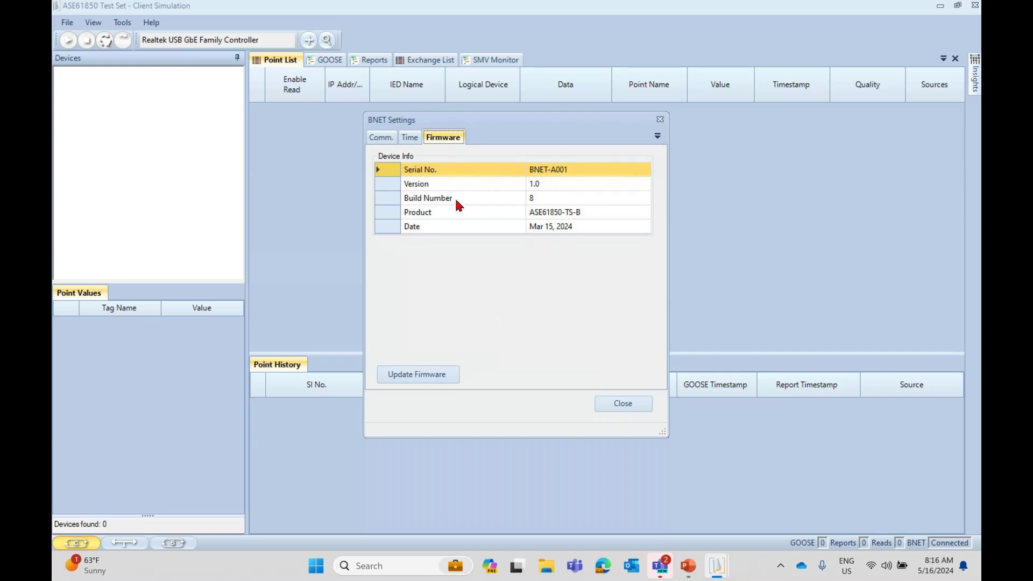
left_click(458, 229)
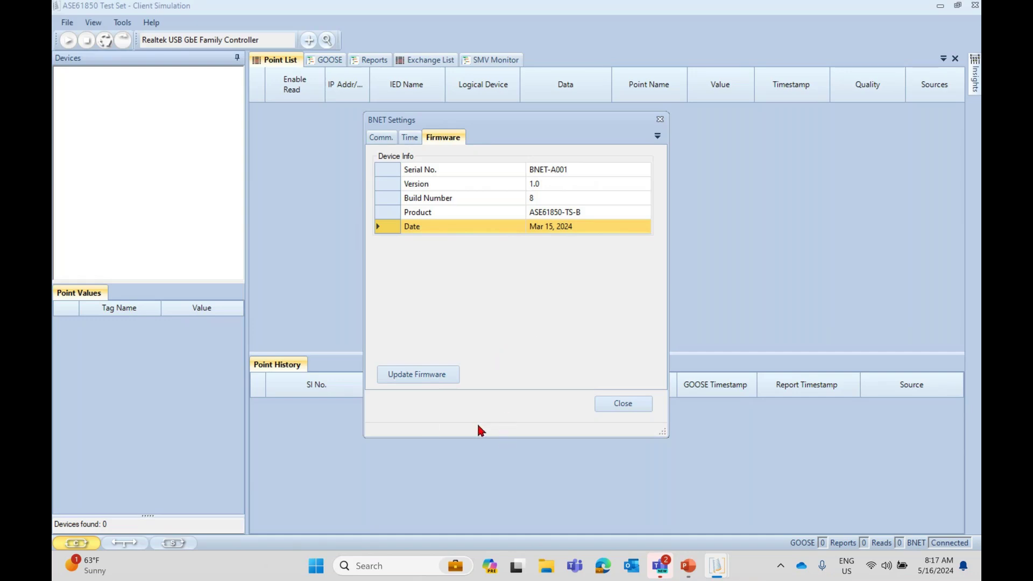
left_click(390, 138)
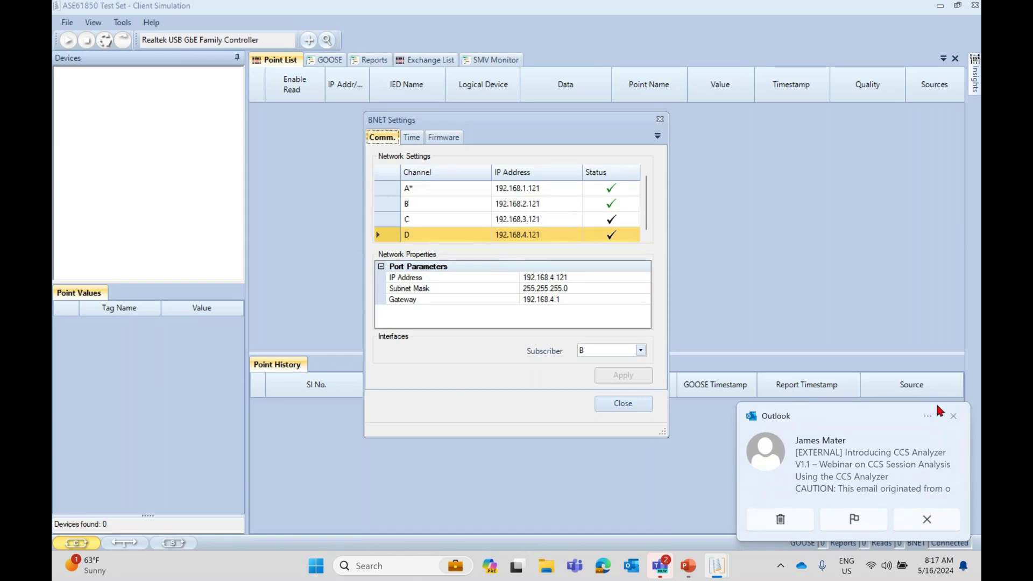
left_click(953, 418)
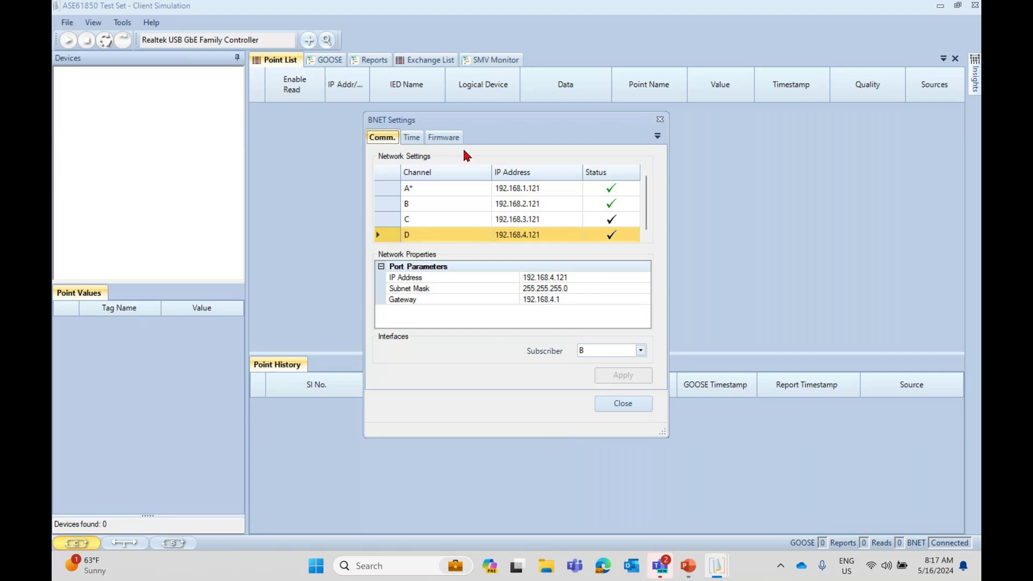
- Examine the time sync source options in the BNET time settings again, dismissing the incoming email notification
left_click(412, 137)
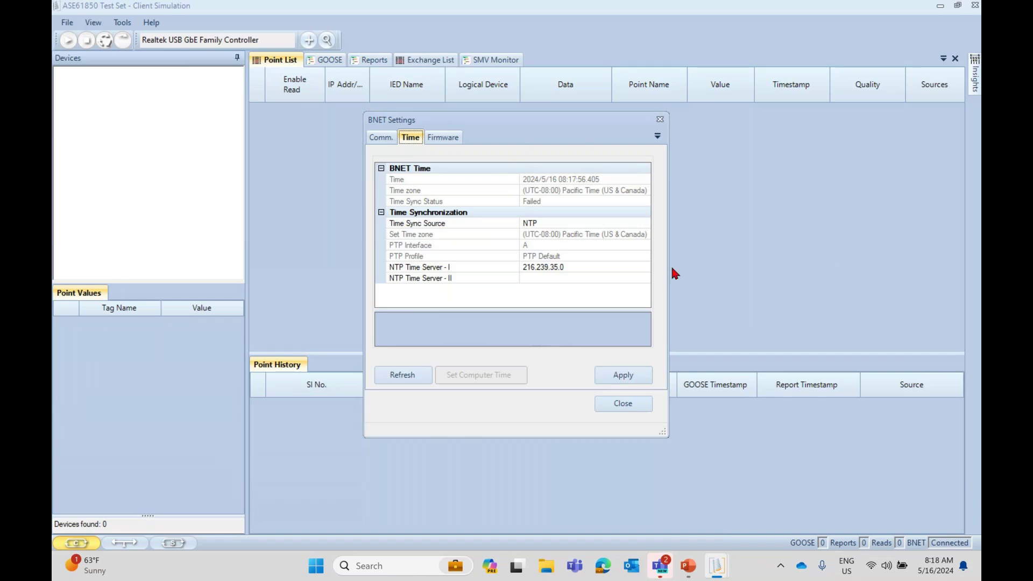
left_click(627, 222)
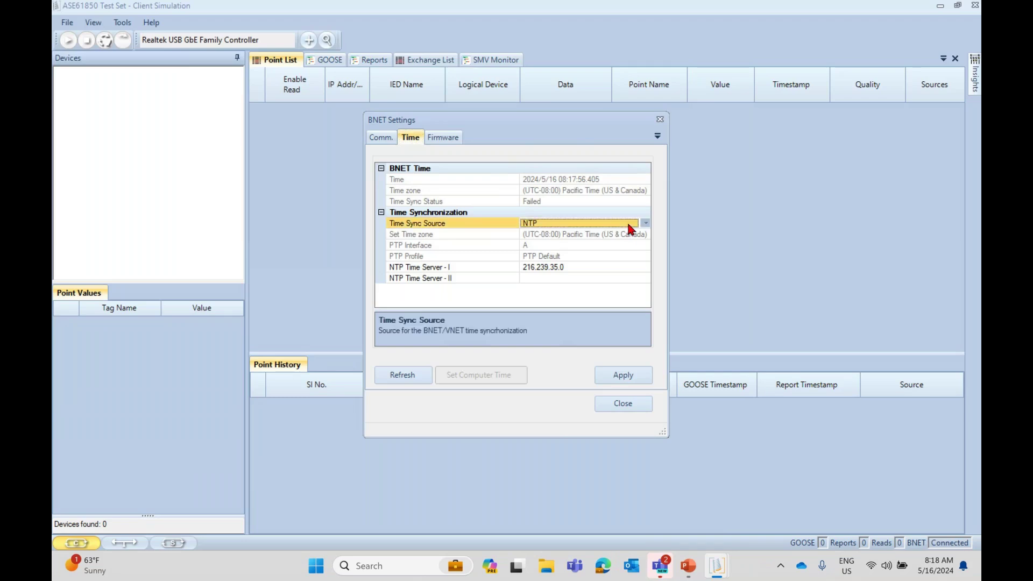
left_click(645, 224)
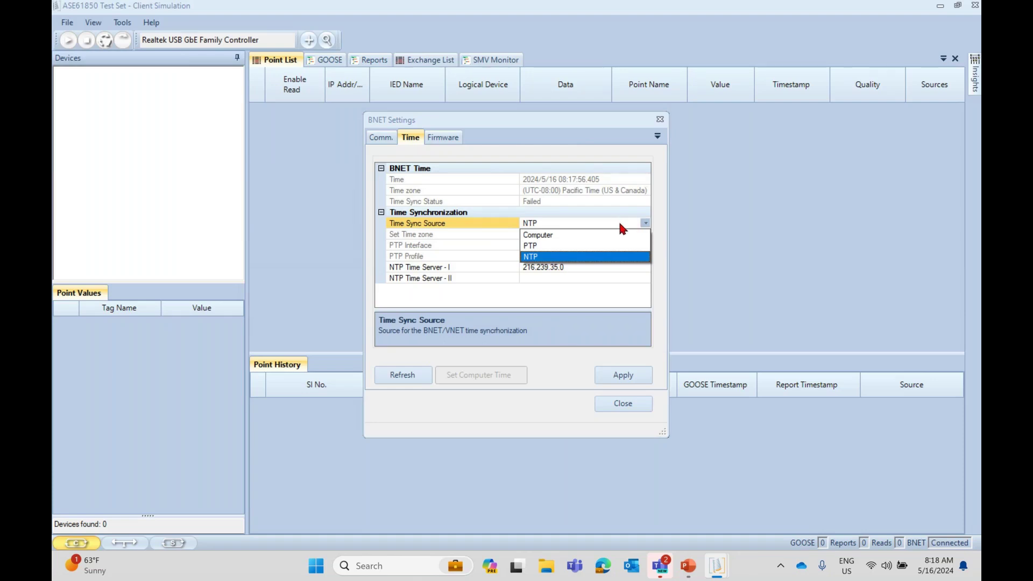
left_click(619, 224)
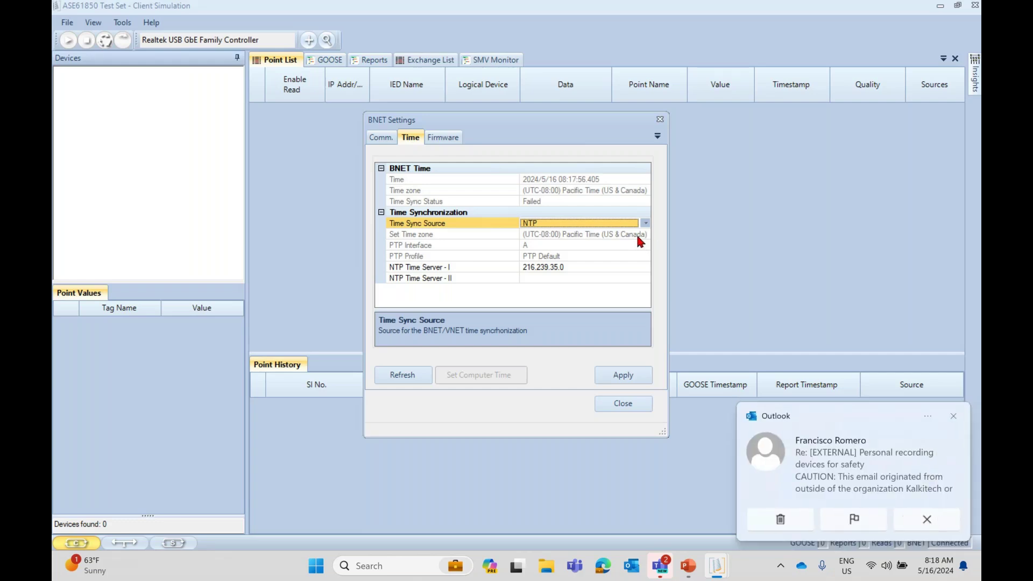
left_click(956, 418)
left_click(955, 417)
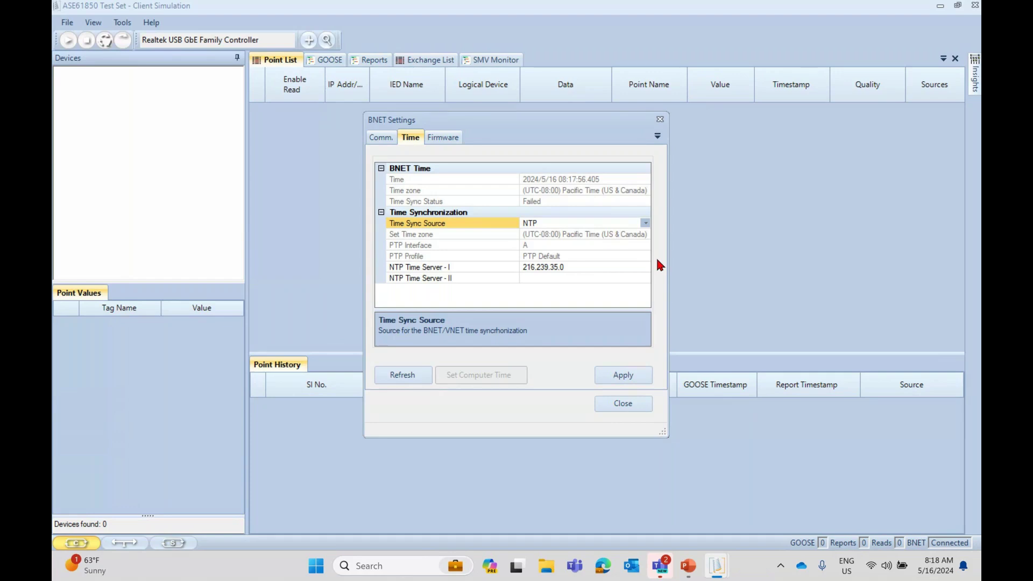
left_click(644, 225)
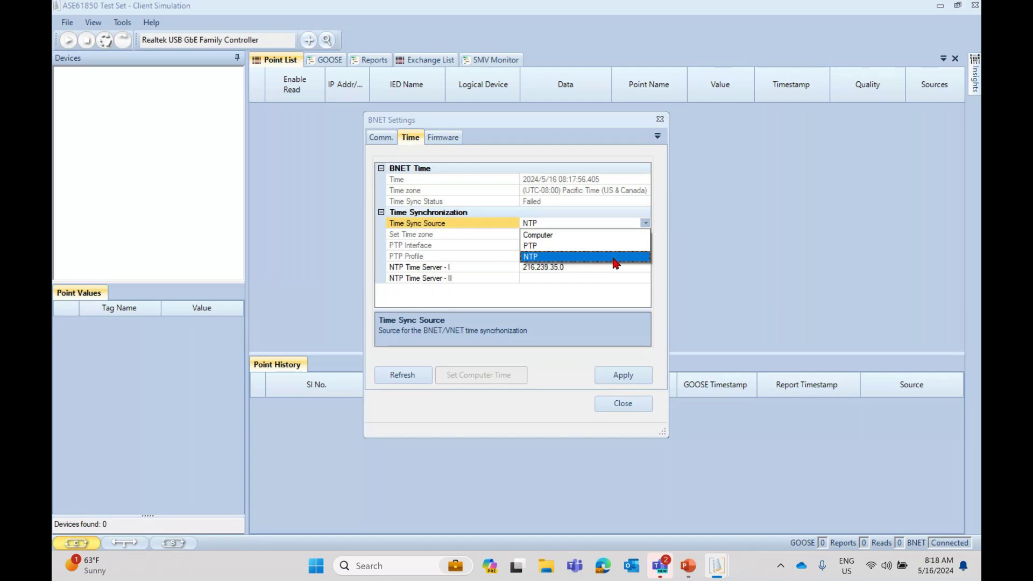
left_click(655, 257)
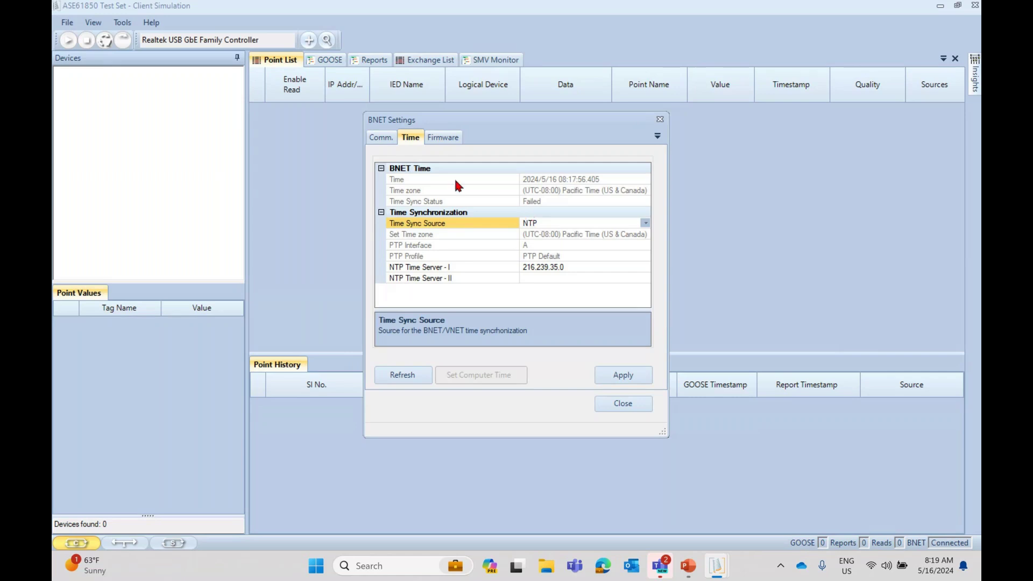
- Return to the BNET communication settings and close the BNET settings dialog
left_click(383, 139)
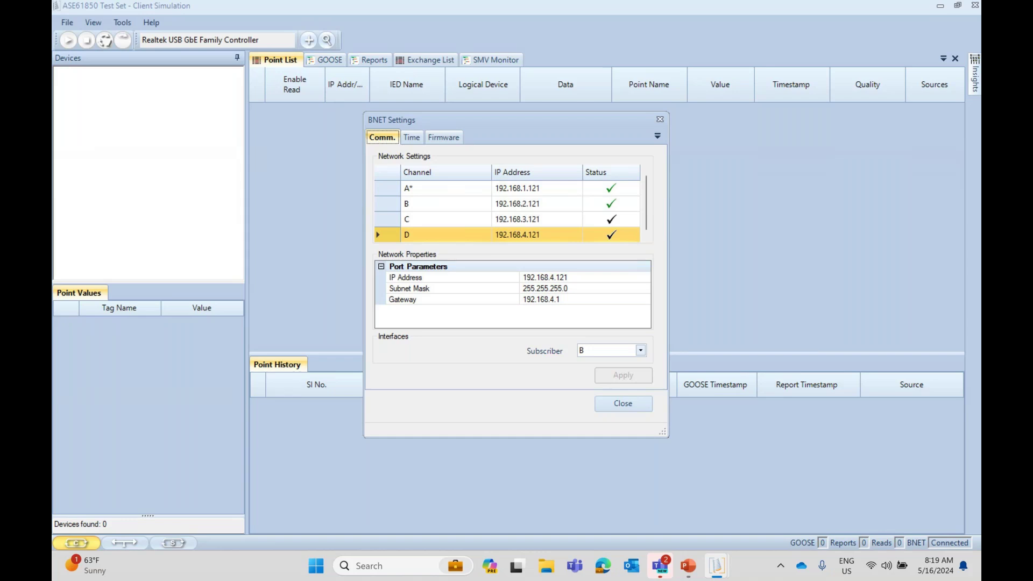
left_click(660, 120)
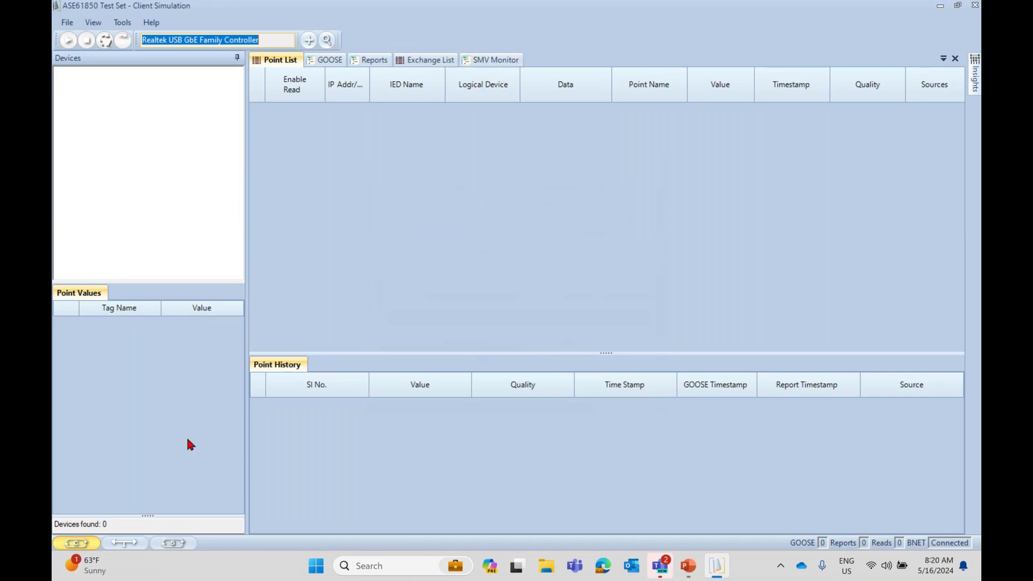
- Switch to server simulation and add the ASE IED with access point P1 from the ASEBNET.icd SCL file
left_click(186, 543)
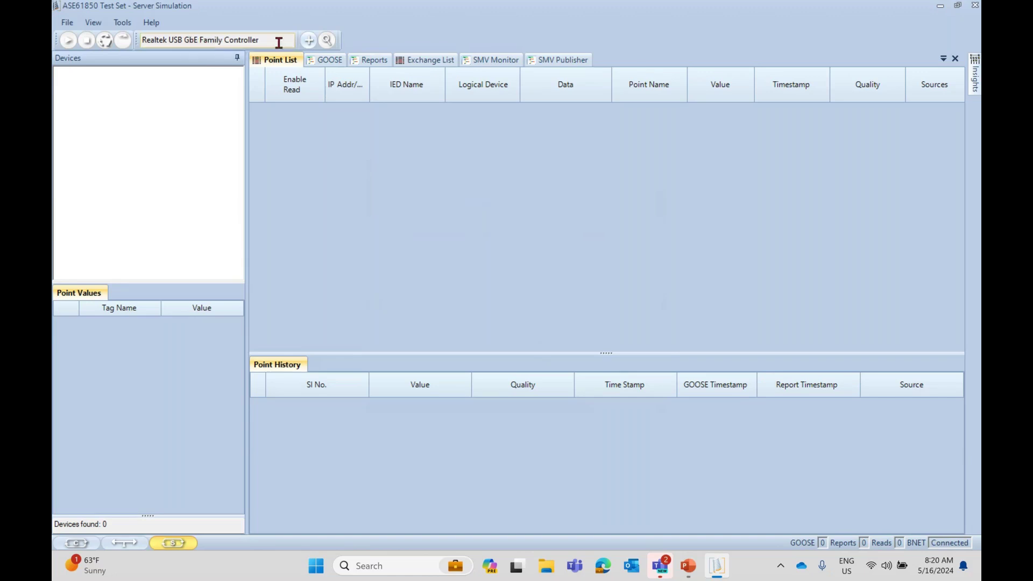
left_click(308, 43)
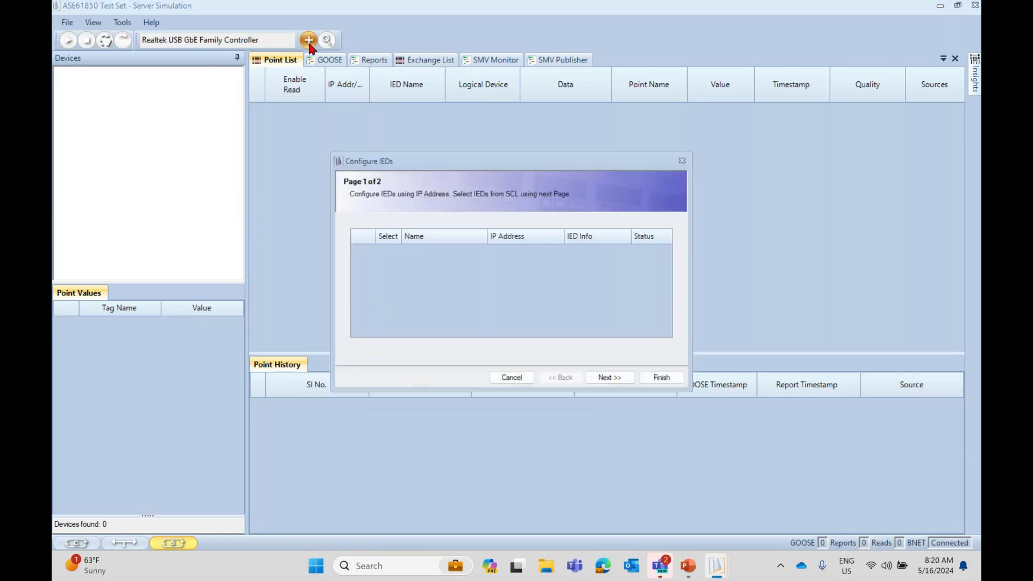
key("Return")
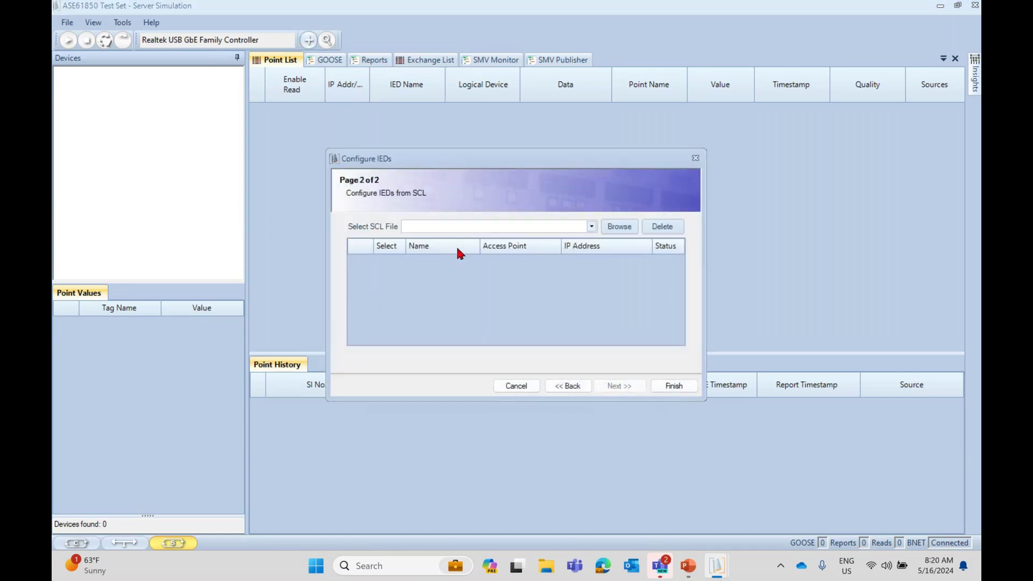
left_click(591, 226)
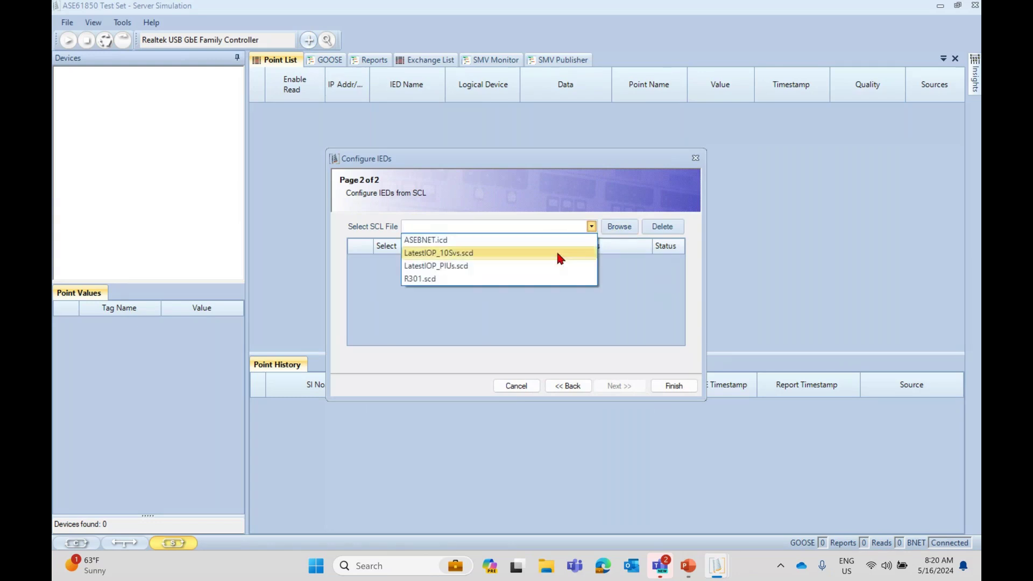
left_click(504, 240)
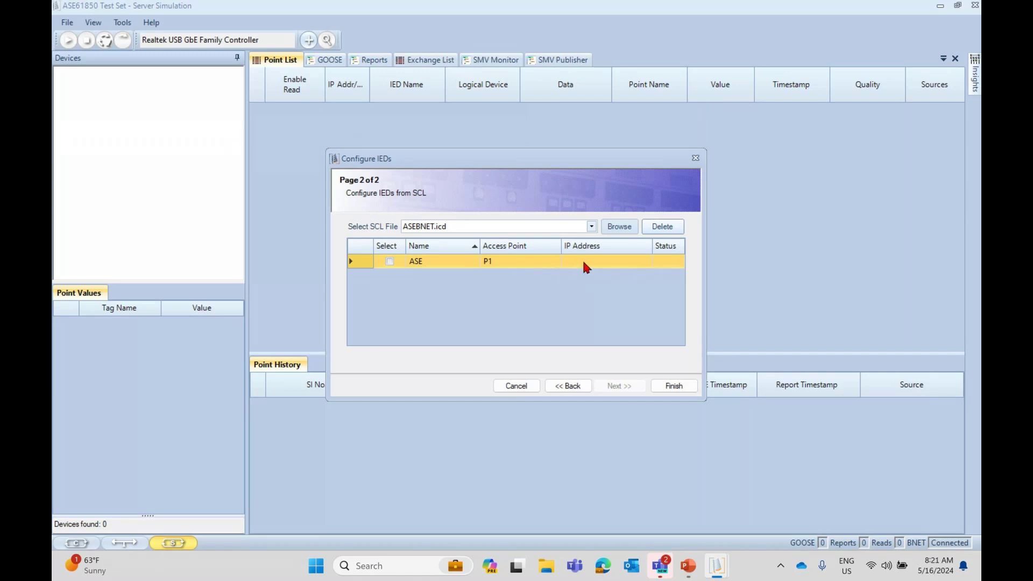
left_click(391, 264)
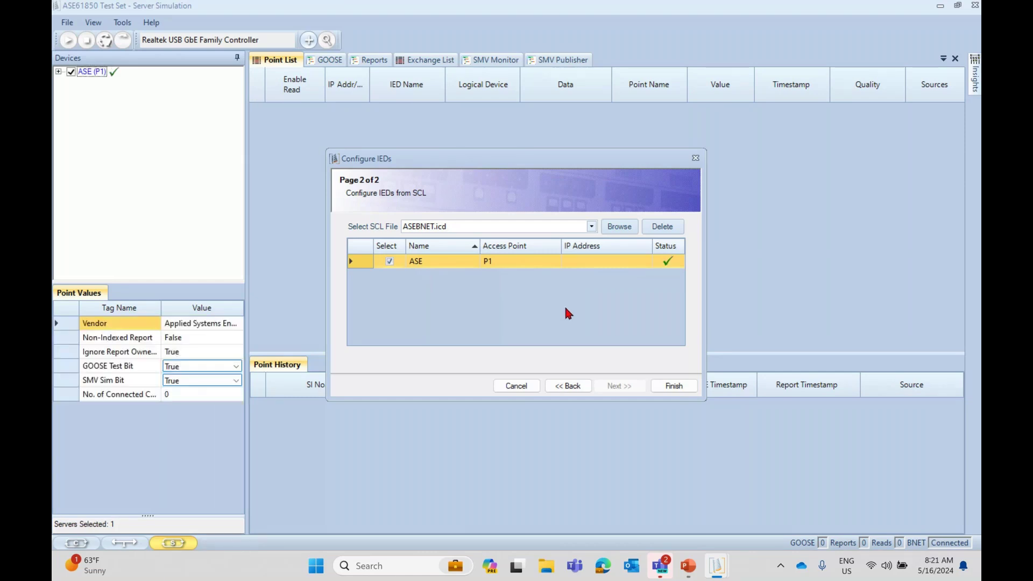
left_click(673, 385)
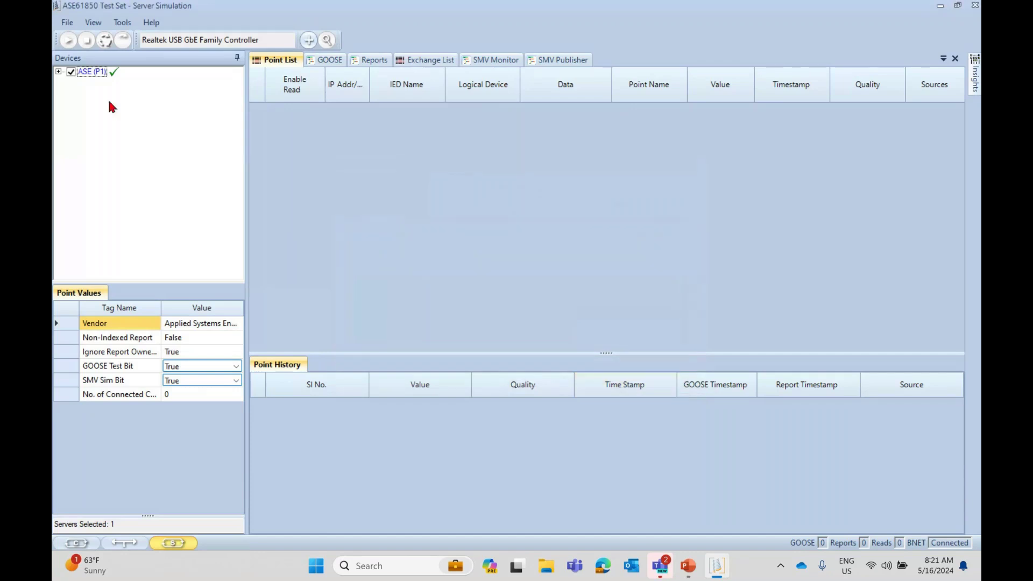
- Expand the ASE device's SV and BNET branches and review the point values of the MUBNET1 control block
left_click(58, 72)
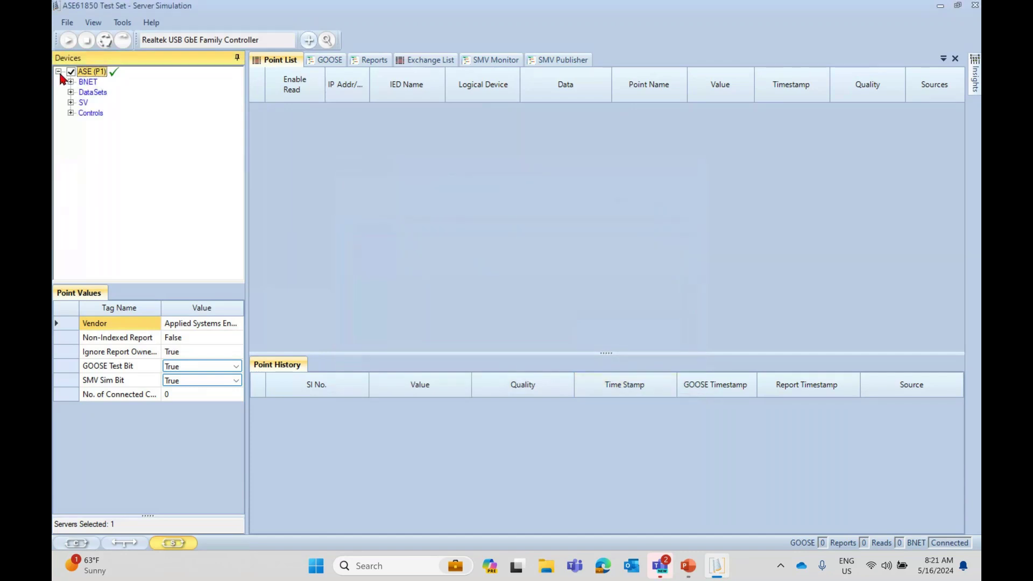
left_click(70, 102)
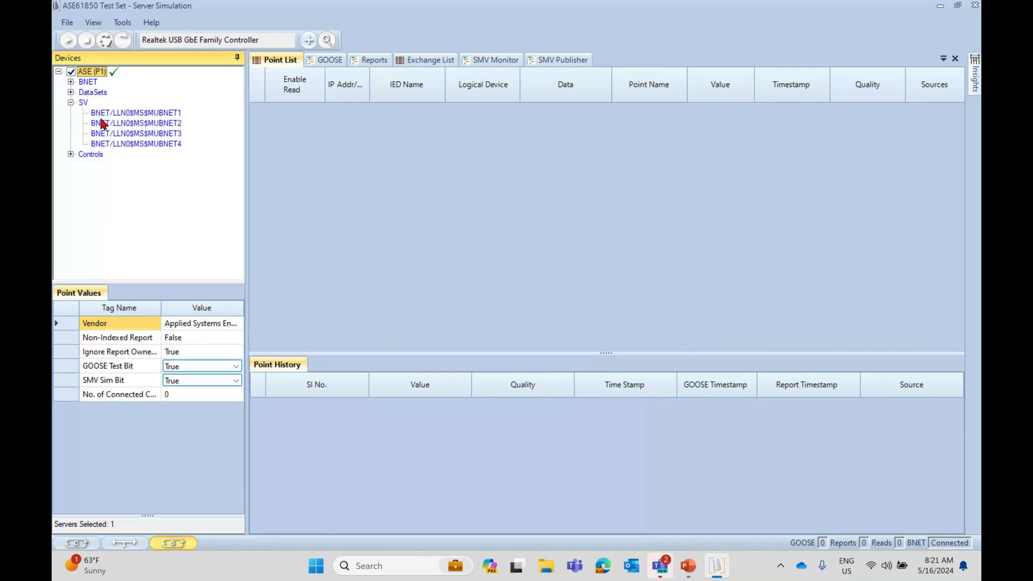
left_click(149, 114)
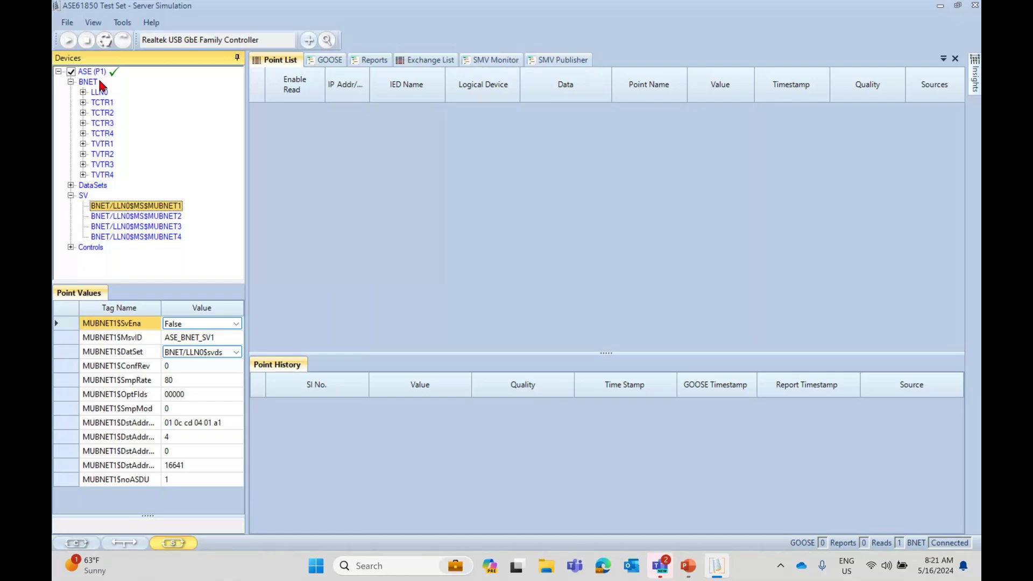
left_click(158, 206)
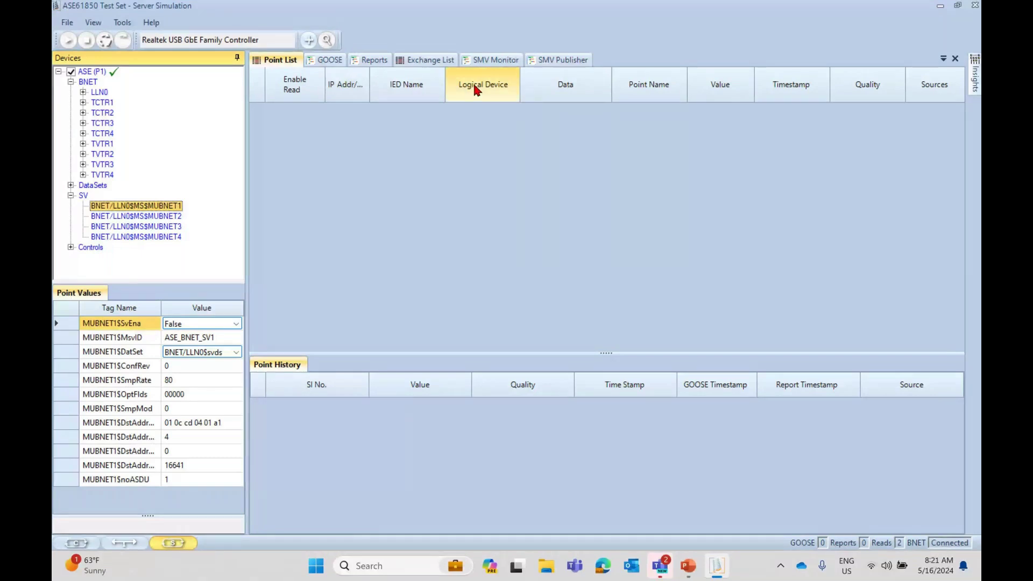
- Add the sampled value control blocks MUBNET1, MUBNET2, MUBNET3 and MUBNET4 to the SMV Publisher list
left_click(559, 60)
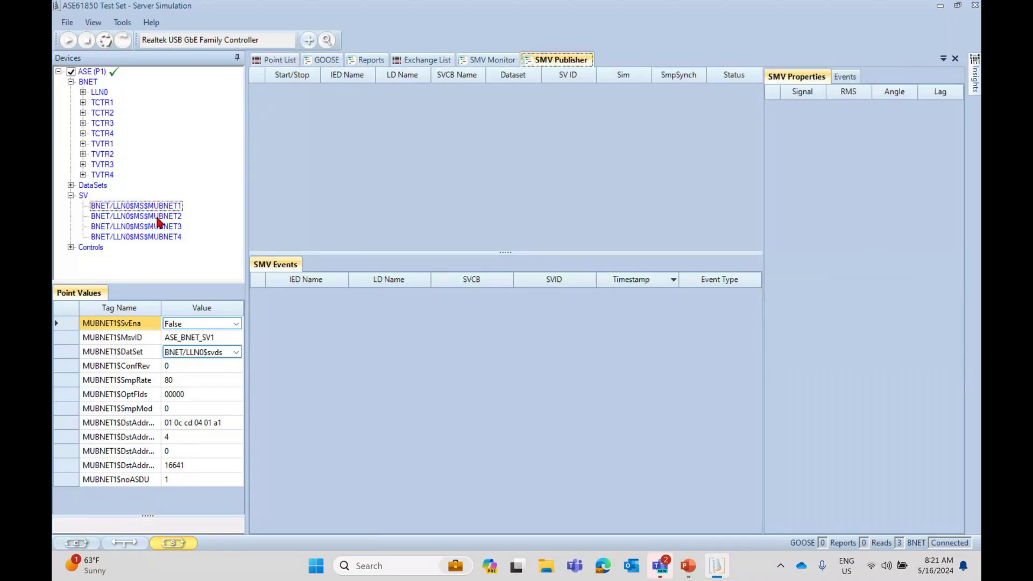
left_click_drag(137, 206, 480, 140)
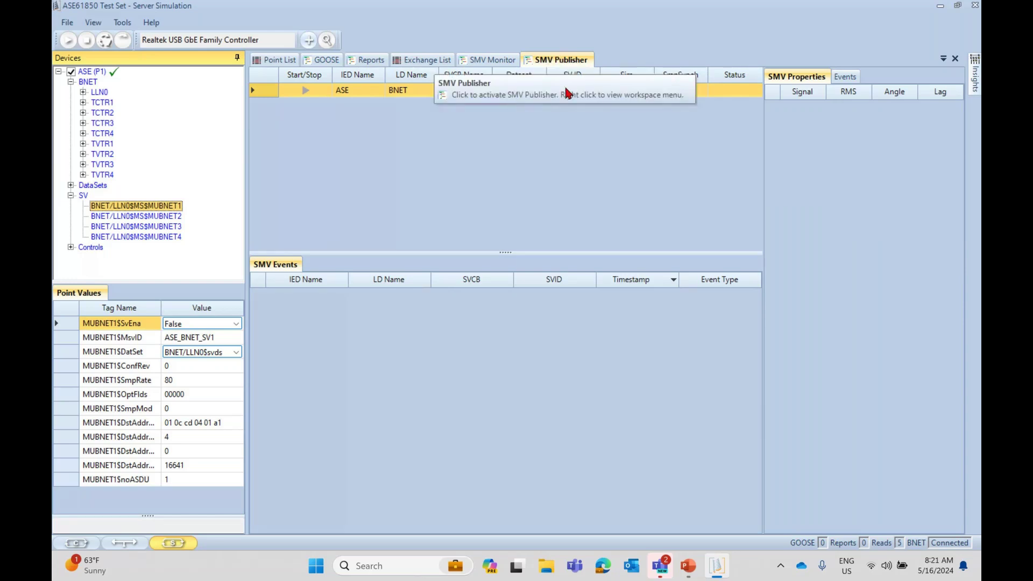
left_click(138, 217)
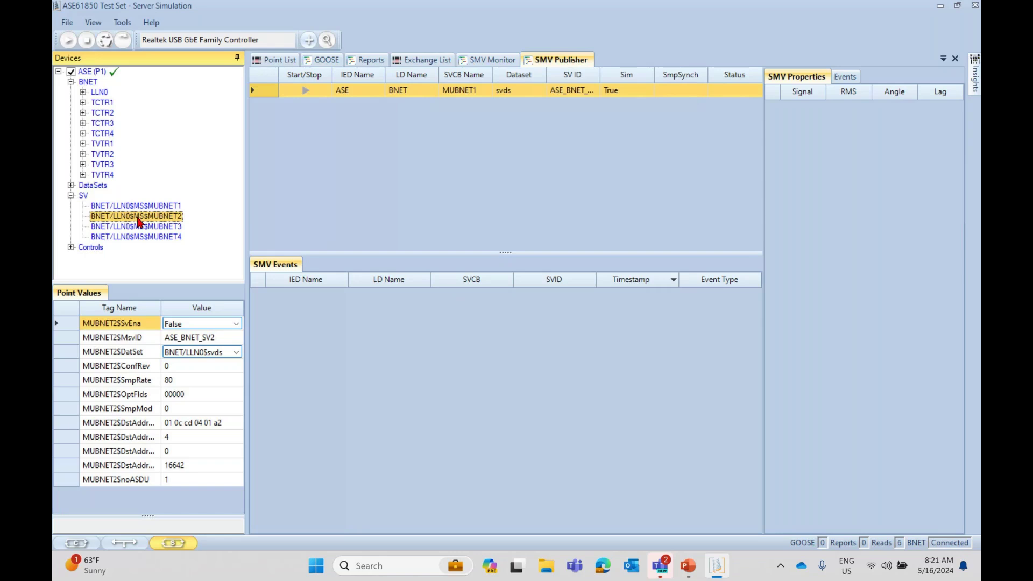
left_click(515, 176)
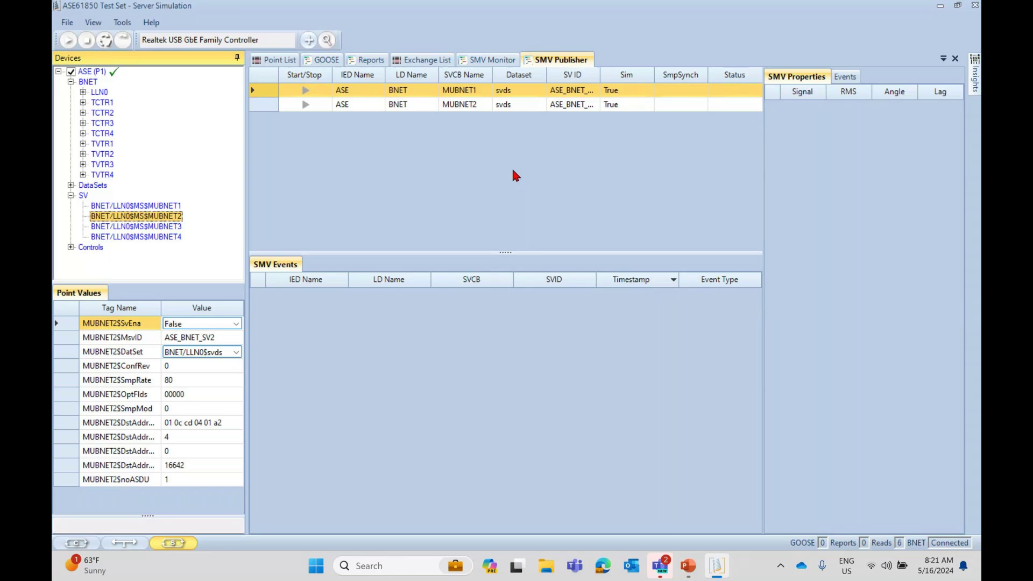
left_click(160, 228)
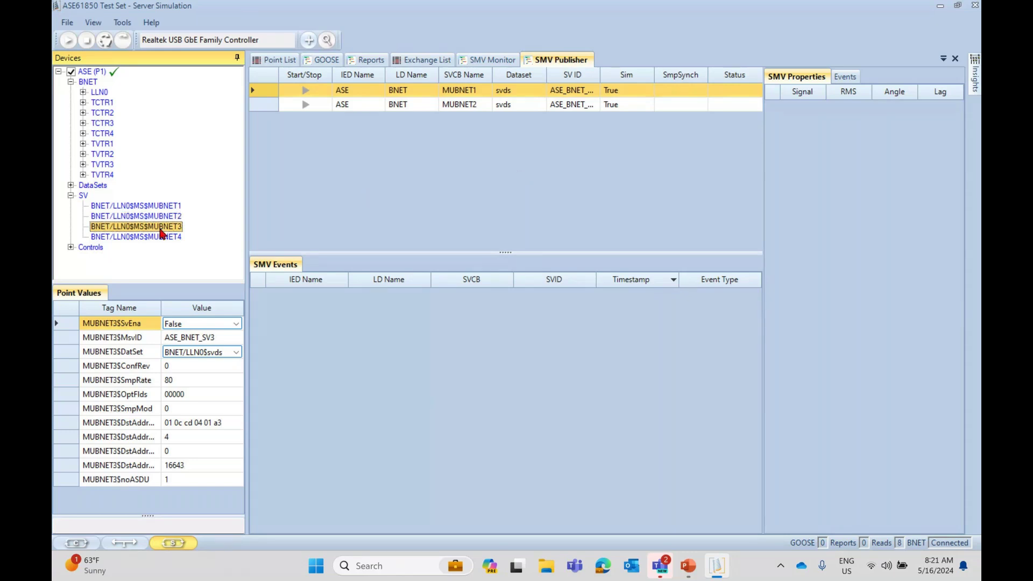
left_click_drag(160, 231, 418, 200)
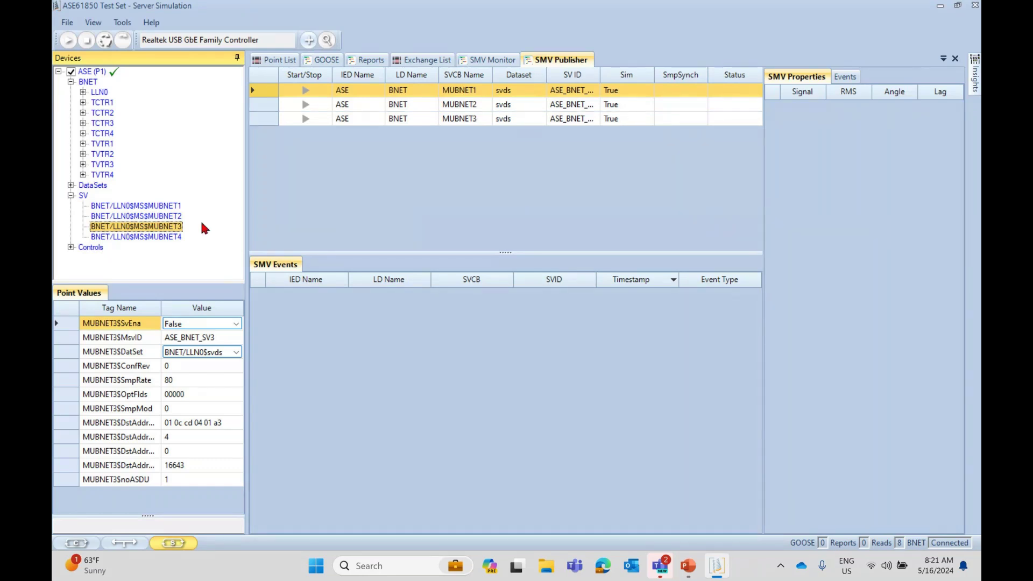
left_click_drag(173, 237, 472, 197)
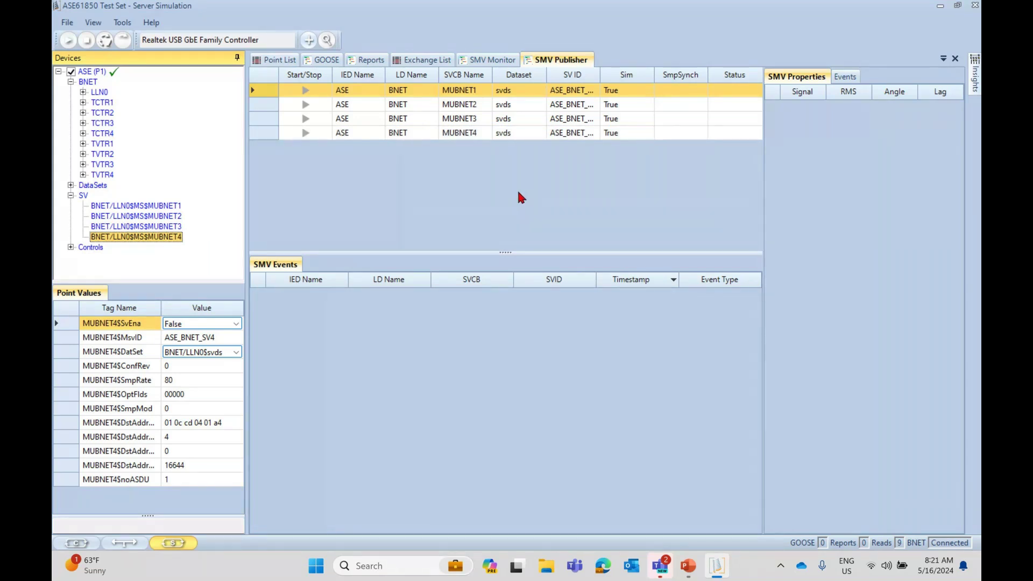
- Add the sampled value control blocks MUBNET1 through MUBNET4 to the SMV Monitor list
left_click(494, 60)
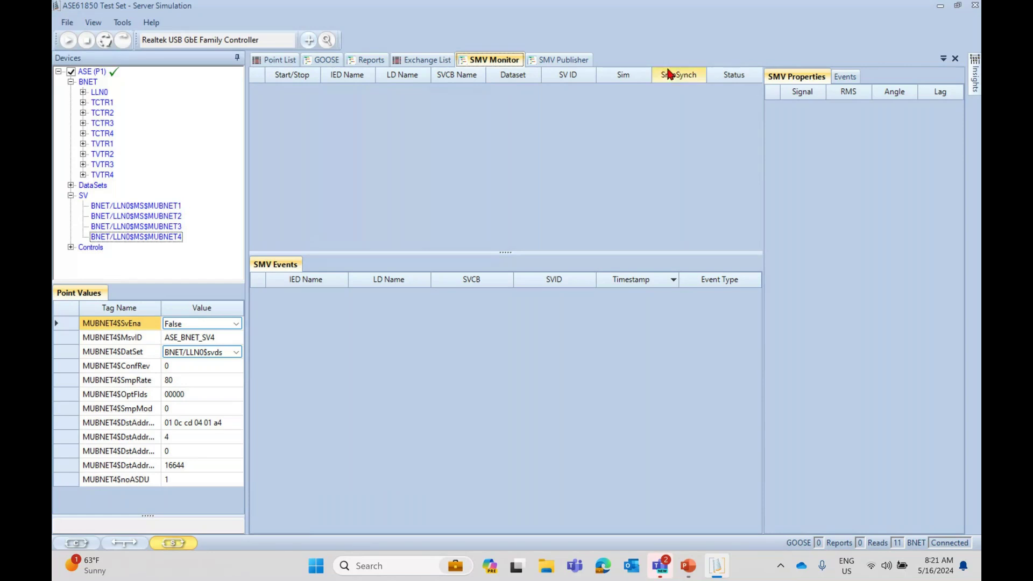
left_click(554, 61)
left_click(518, 61)
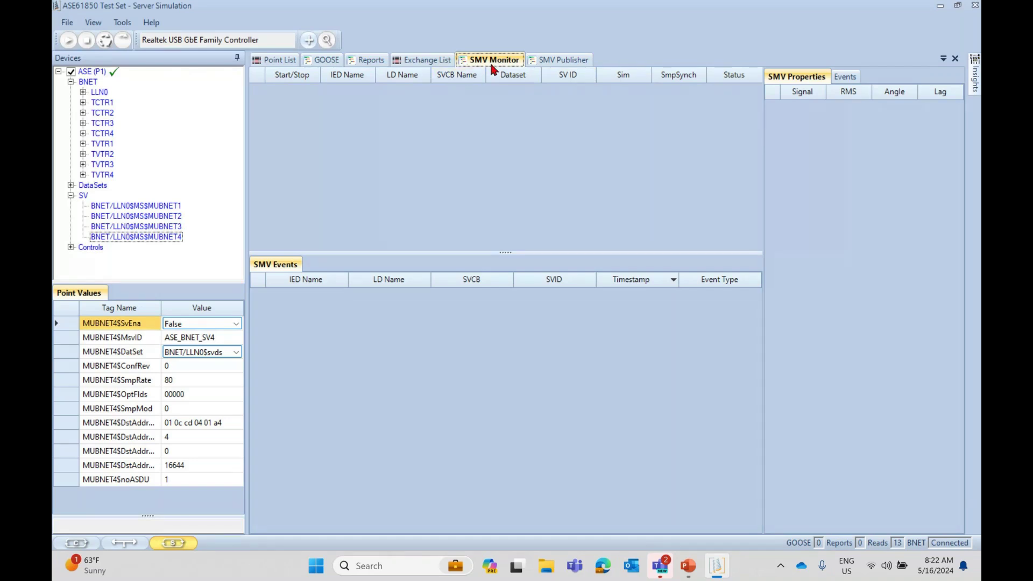
left_click_drag(135, 205, 491, 159)
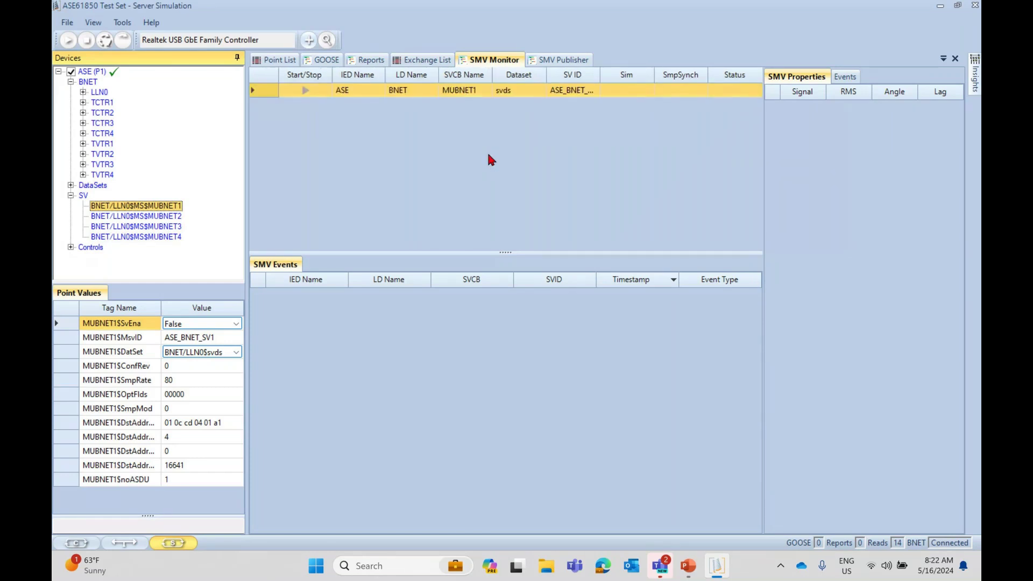
left_click_drag(172, 216, 421, 192)
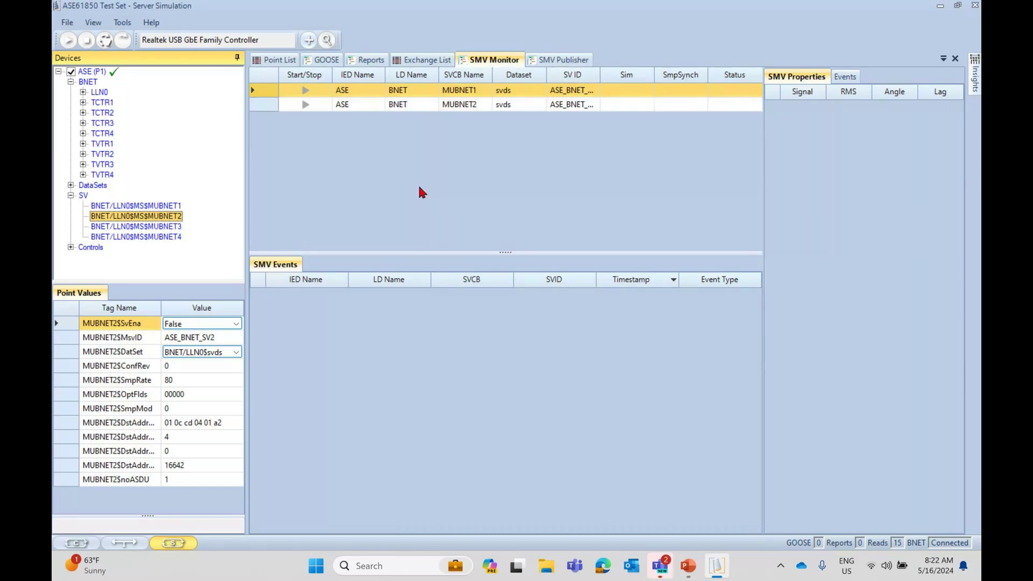
left_click_drag(163, 226, 429, 209)
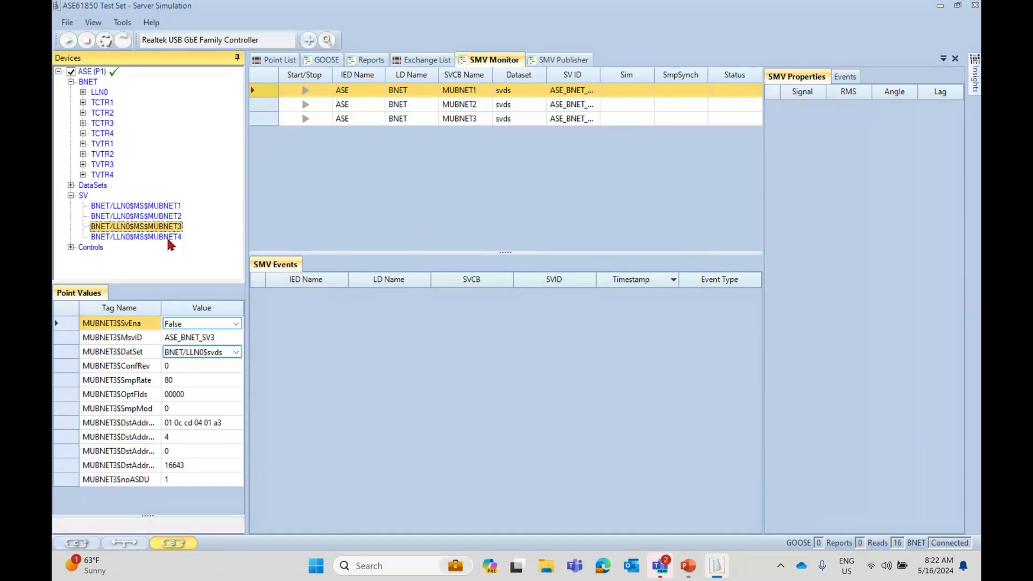
left_click_drag(166, 235, 570, 192)
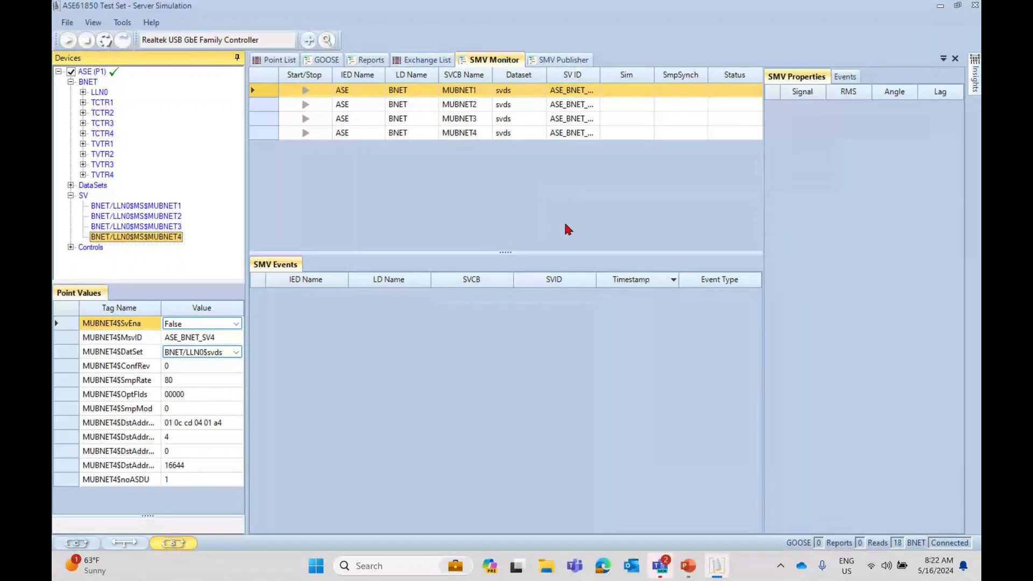
- Compare the SMV Publisher and SMV Monitor lists and widen the publisher's SV ID column to show the full IDs
left_click(560, 59)
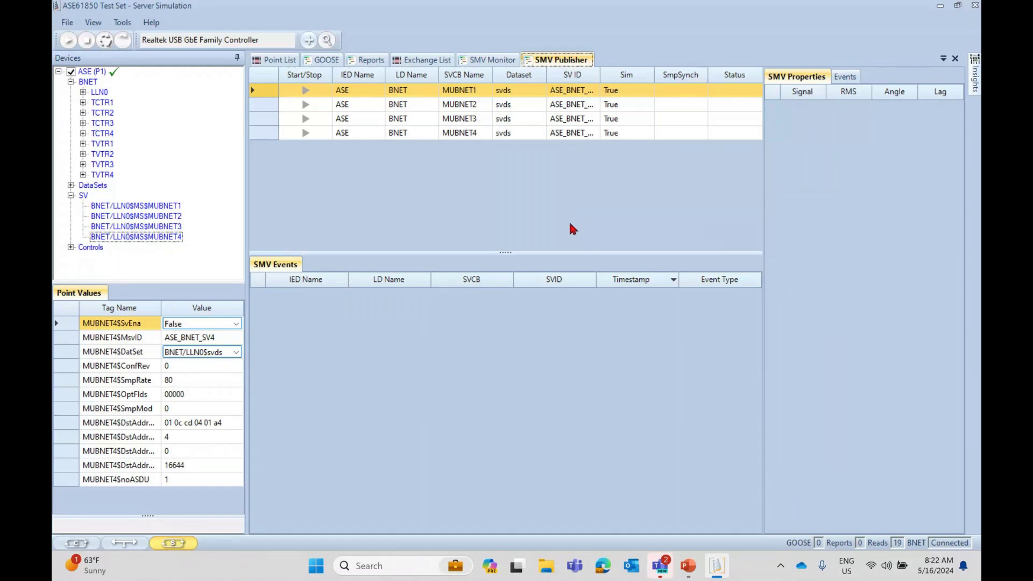
left_click(489, 60)
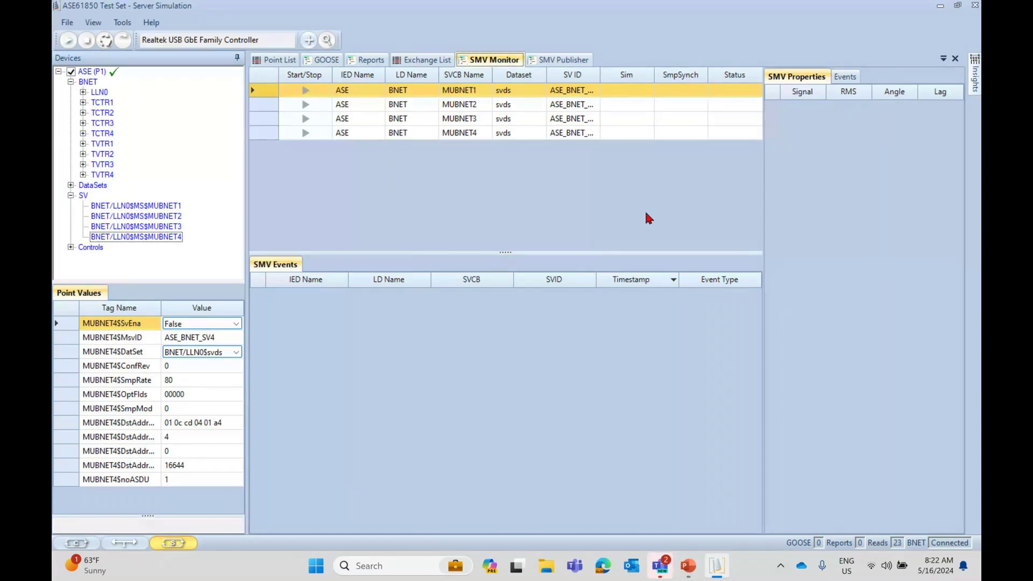
key("ctrl+Tab")
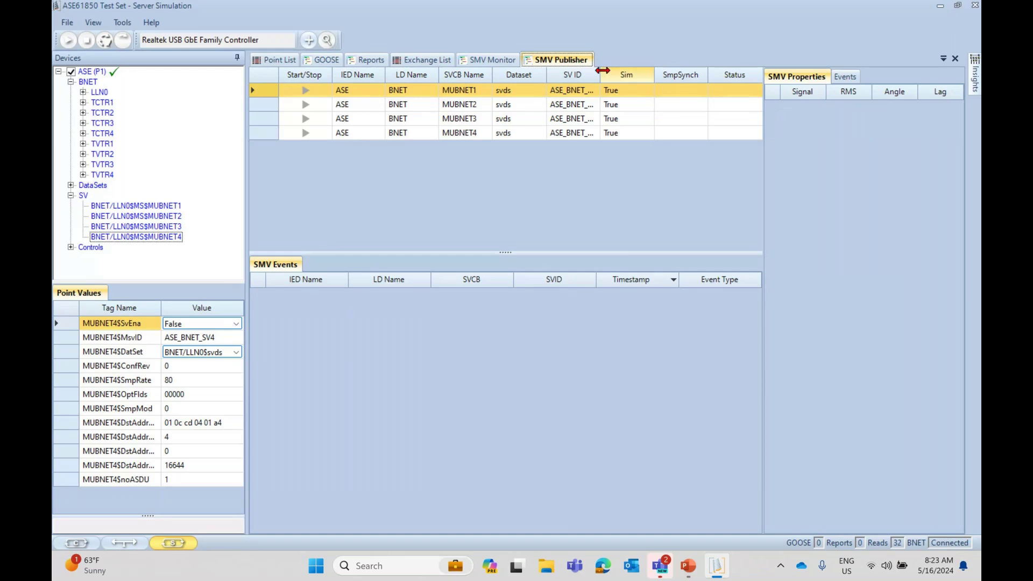
left_click_drag(601, 74, 619, 74)
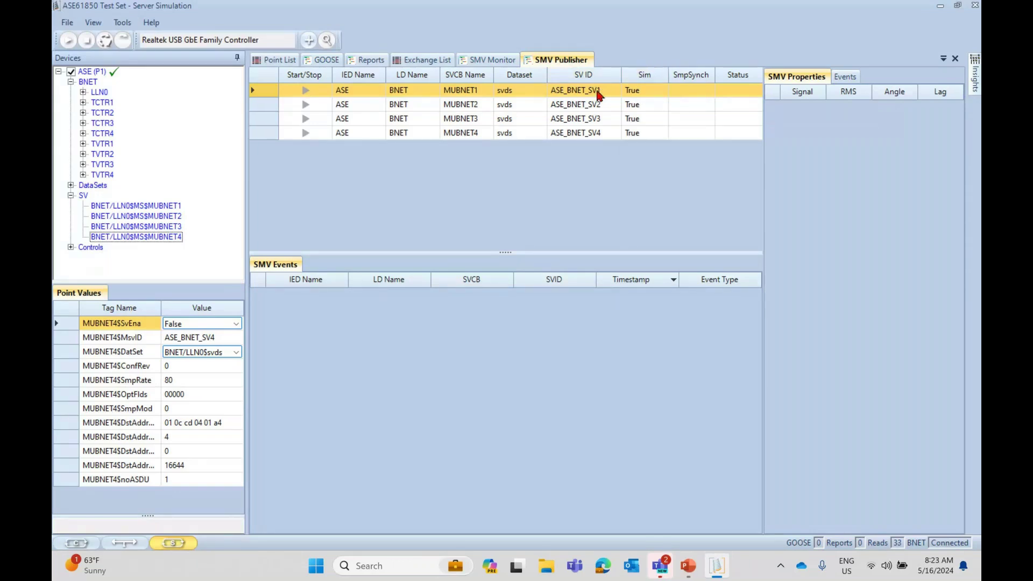
- Review the ASE device's GOOSE test and SMV simulation bit settings and check the Sim column in the SMV Monitor
left_click(100, 72)
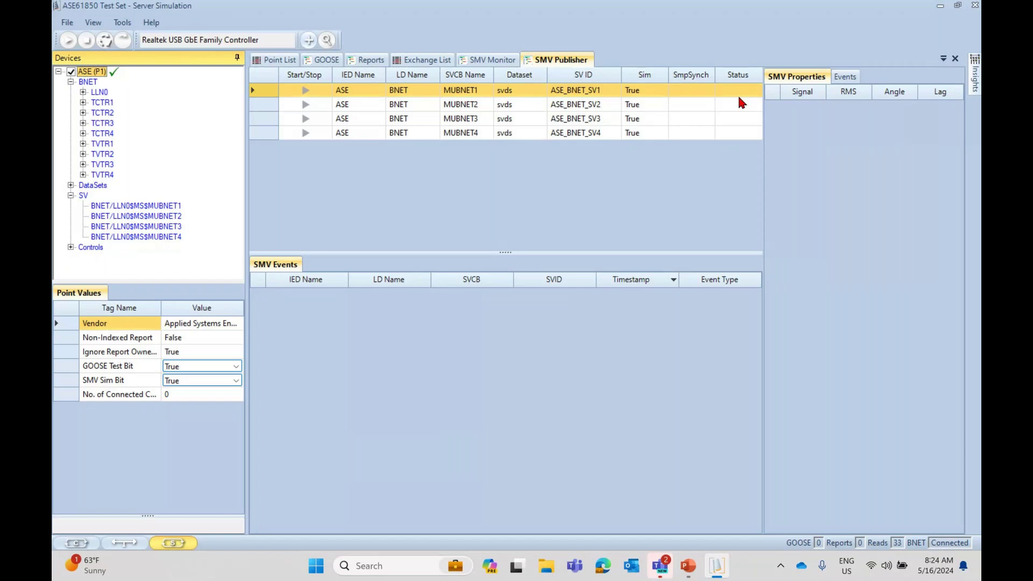
left_click(492, 60)
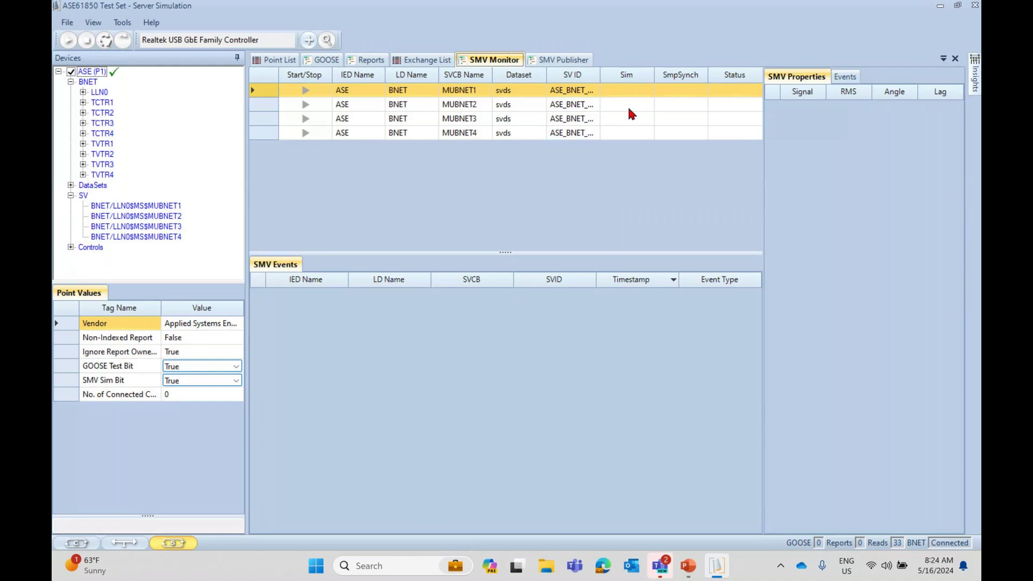
- Start publishing the MUBNET1 stream in the SMV Publisher and inspect its stream status event
left_click(568, 62)
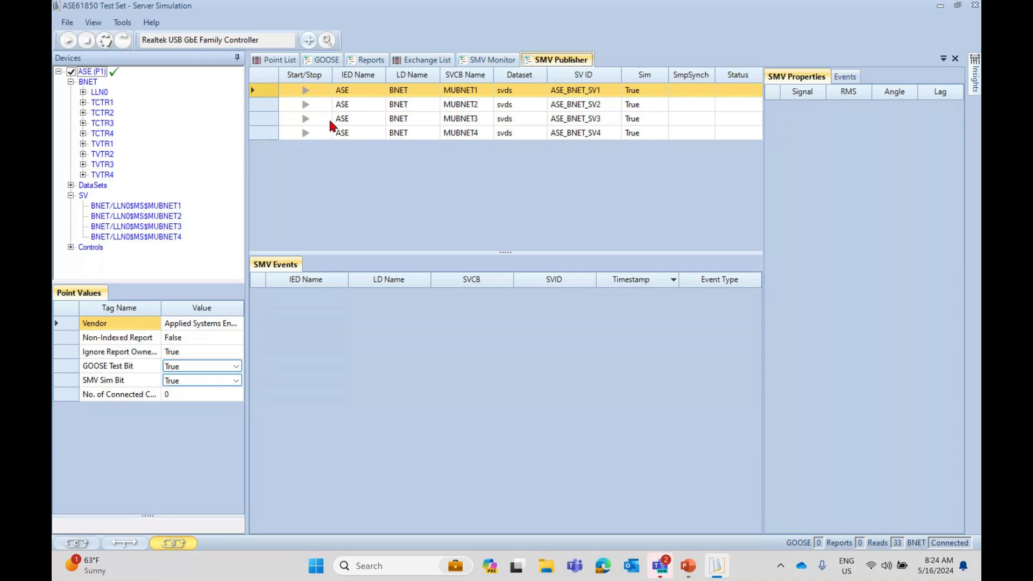
left_click(306, 91)
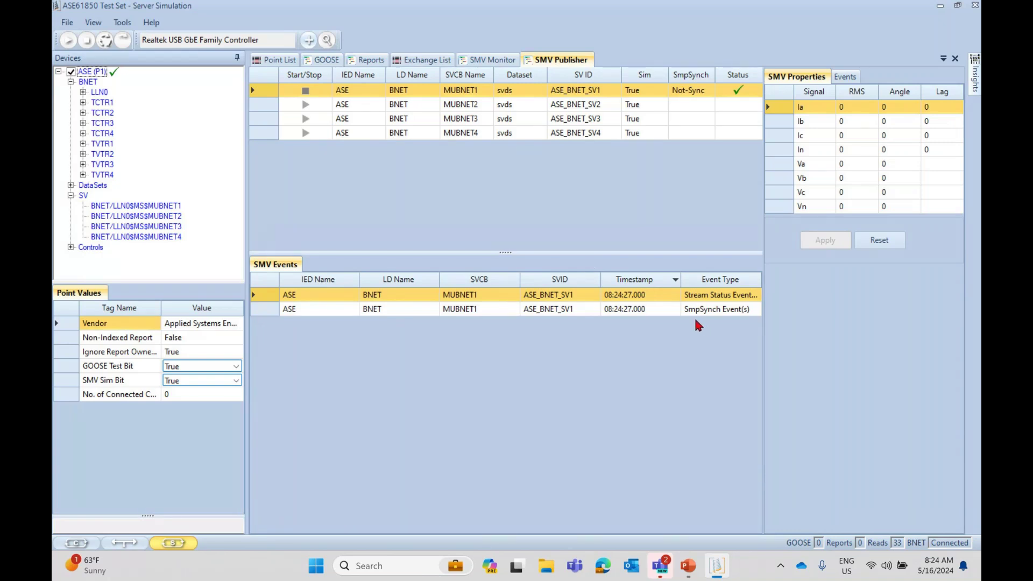
left_click(707, 300)
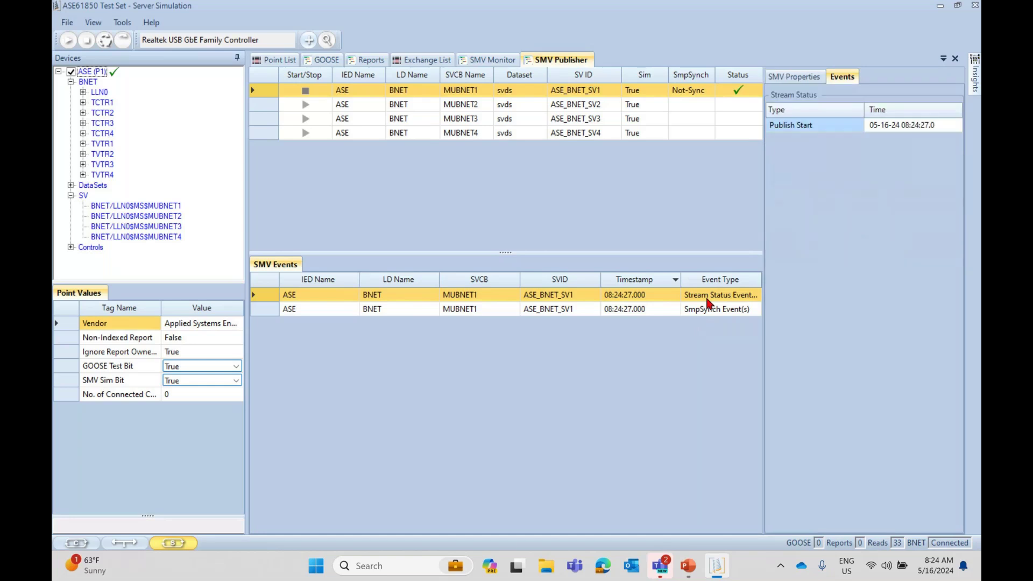
- In the MUBNET1 publisher's SMV properties, set the RMS values to 11 for Ia, 12 for Ib and 13 for Ic
left_click(806, 78)
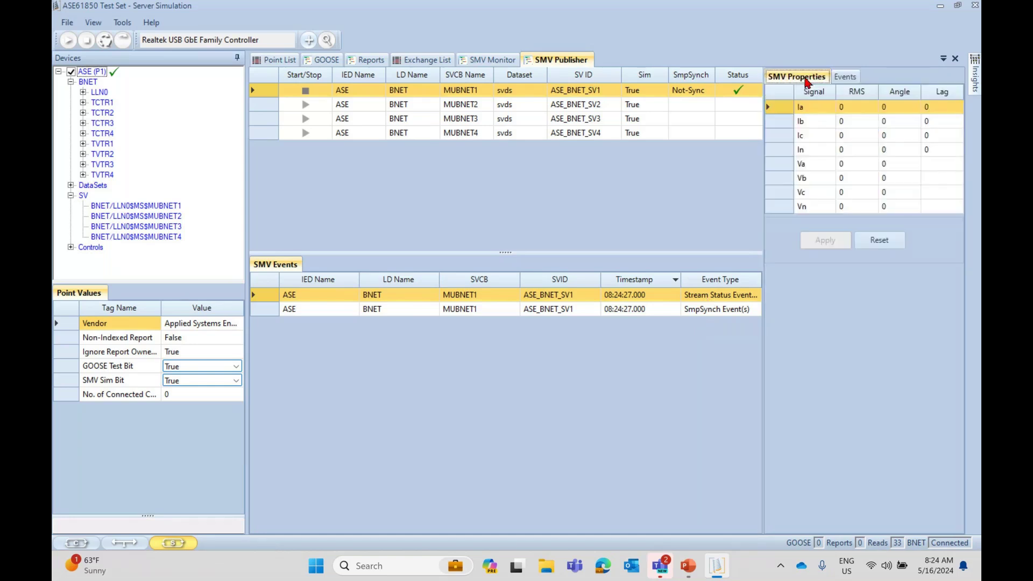
left_click(848, 107)
type("11")
key("Return")
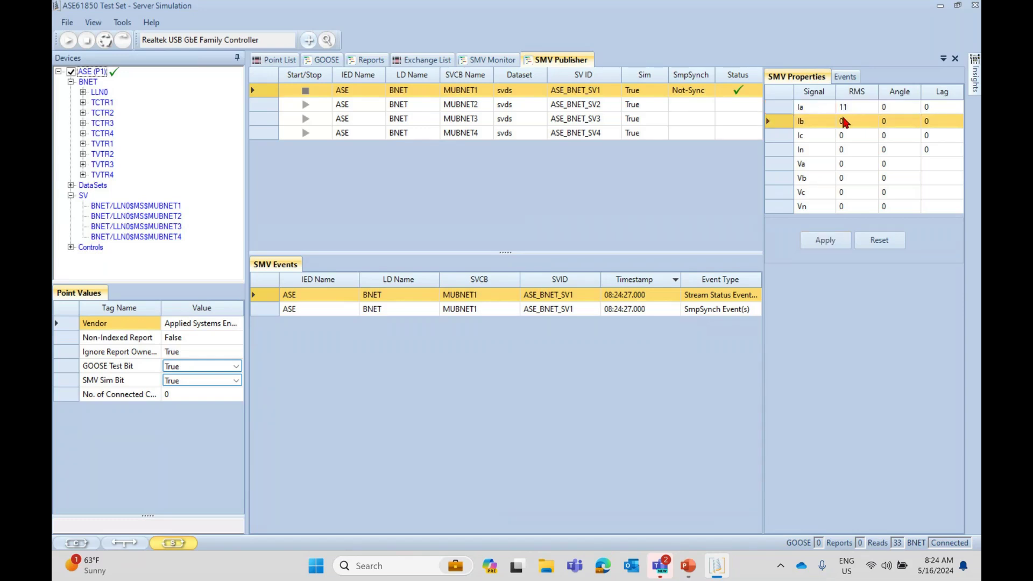
left_click(849, 121)
type("12")
key("Return")
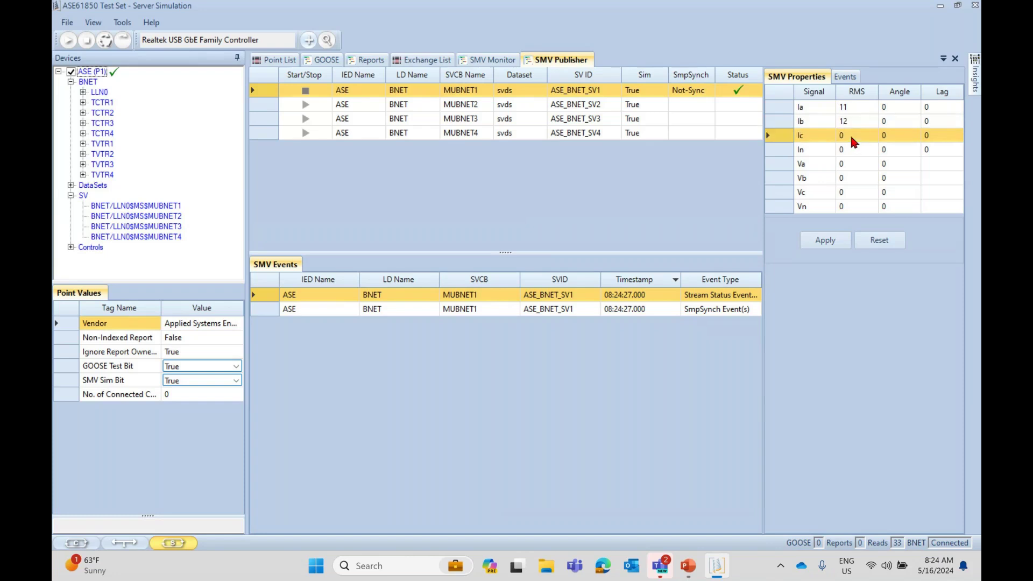
left_click(849, 132)
type("13")
key("Return")
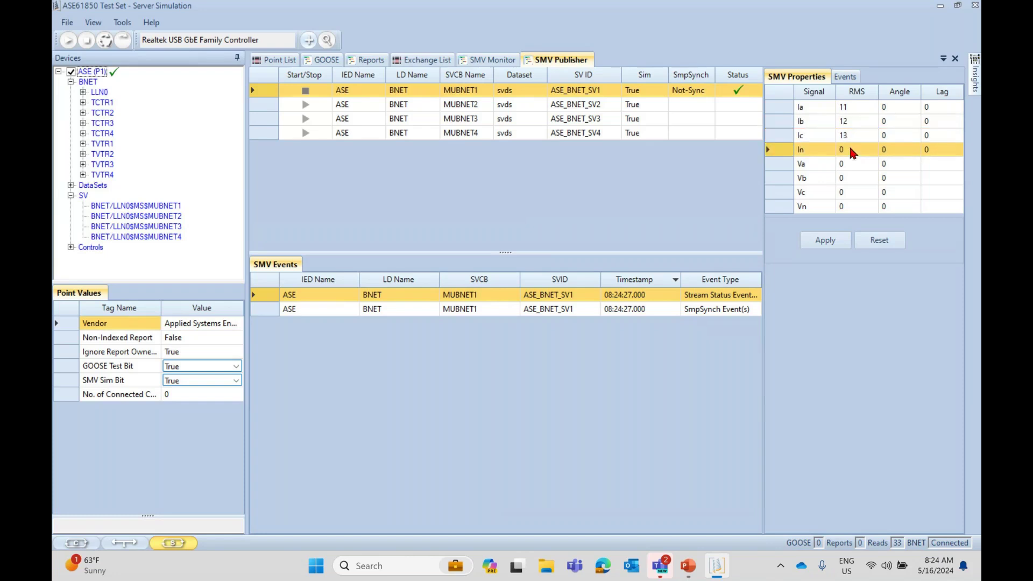
- Set the current phase angles of the MUBNET1 stream to 120 for Ib and 240 for Ic
left_click(886, 120)
left_click(888, 121)
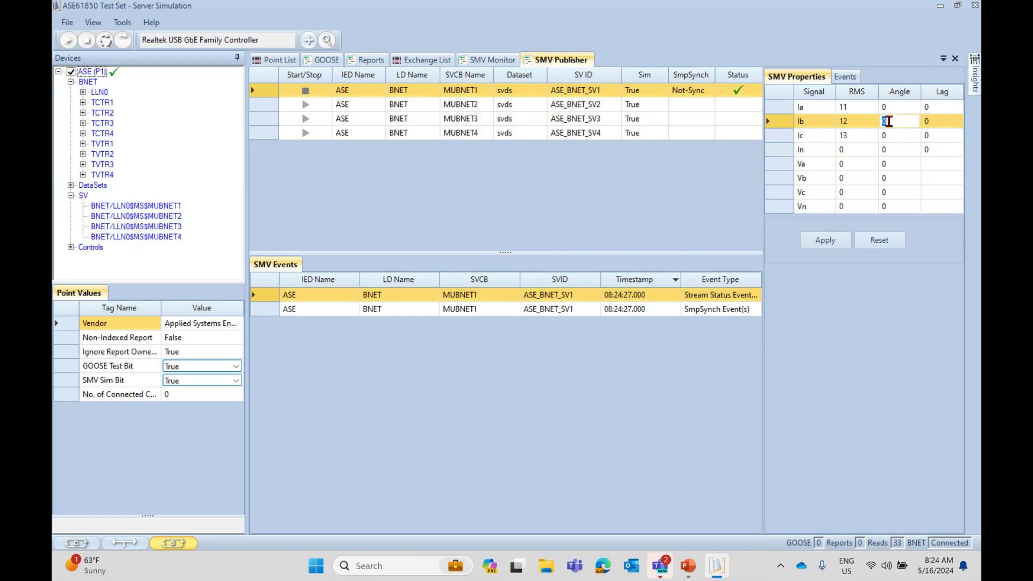
type("12")
left_click(880, 139)
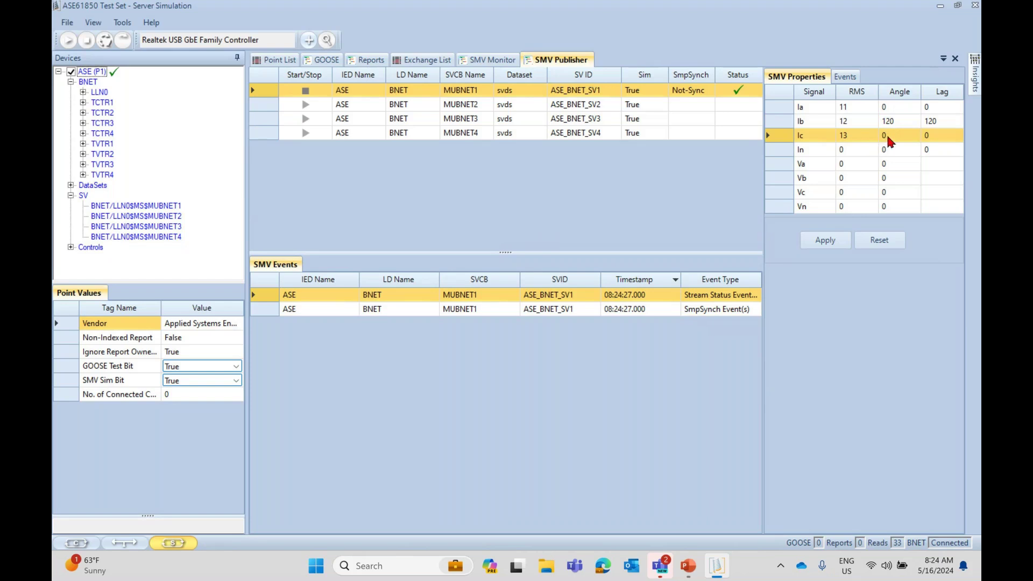
left_click(887, 138)
type("240")
- Set the Va RMS to 110, and give Vb an RMS of 115 with an angle of 120
left_click(852, 164)
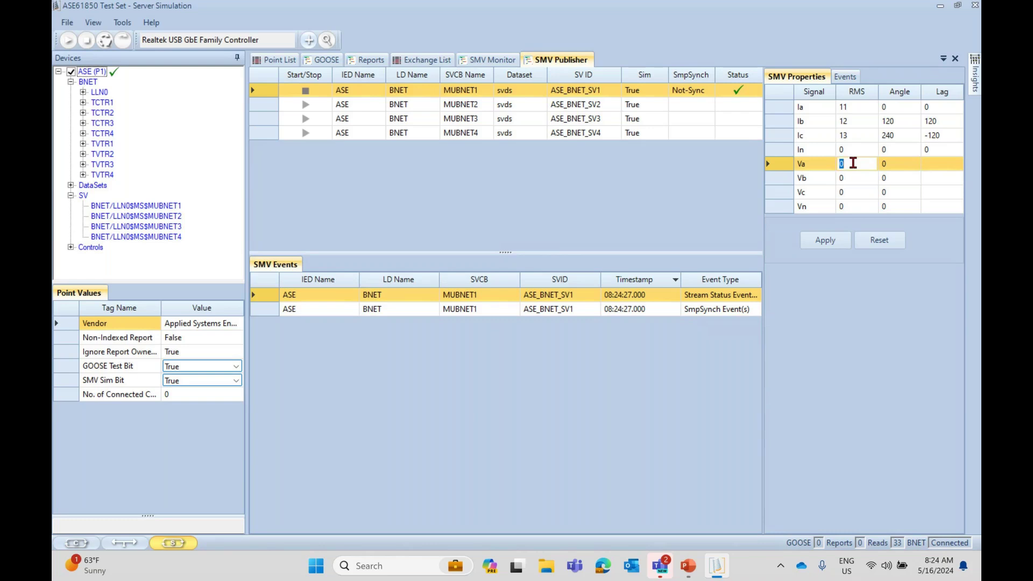
type("110")
left_click(857, 179)
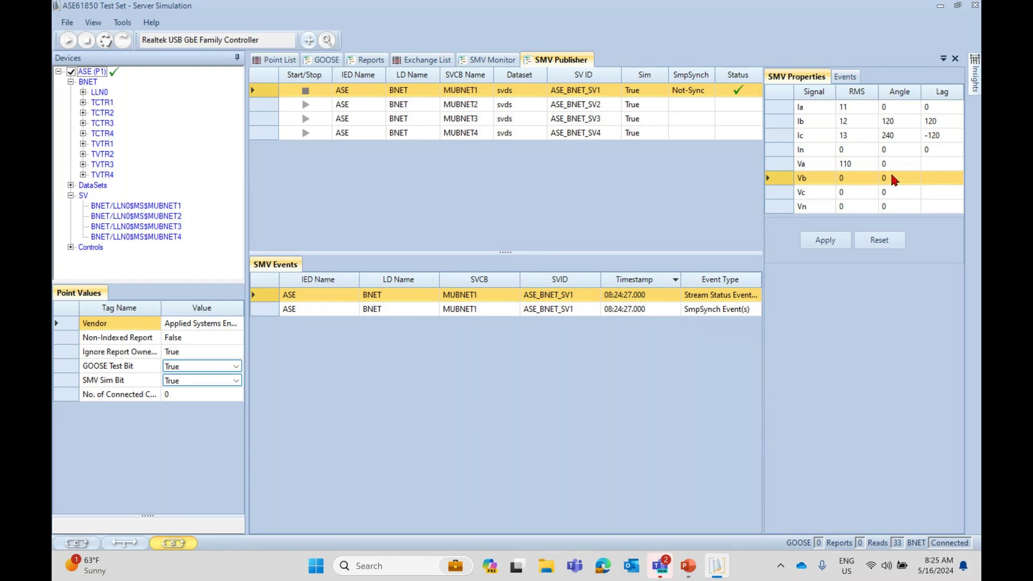
type("120")
left_click(858, 177)
type("115")
left_click(856, 186)
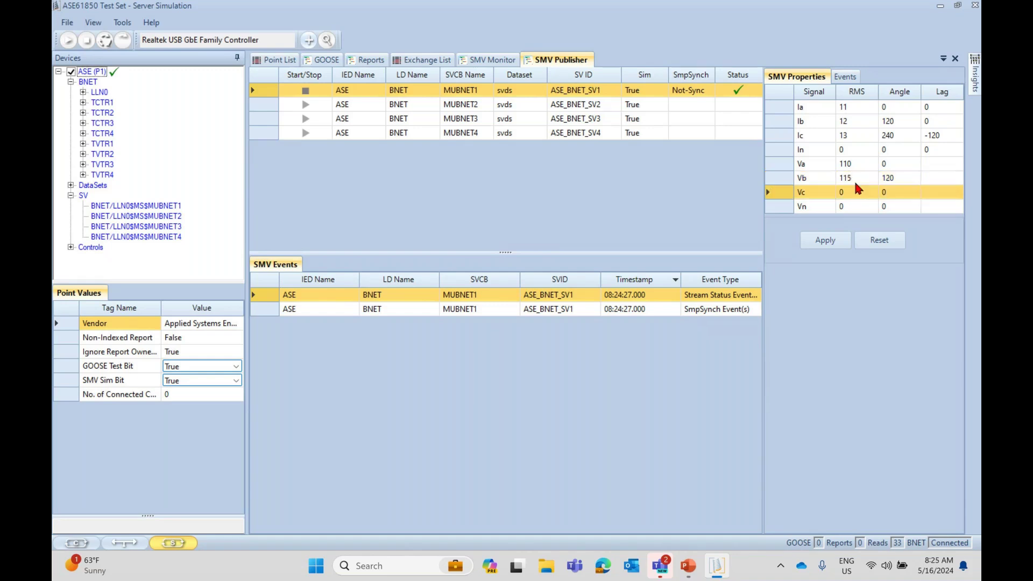
- Set Vc to an RMS of 120 with an angle of 240, and change the Ib RMS to 15
left_click(852, 189)
type("120")
left_click(896, 187)
left_click(897, 187)
type("240")
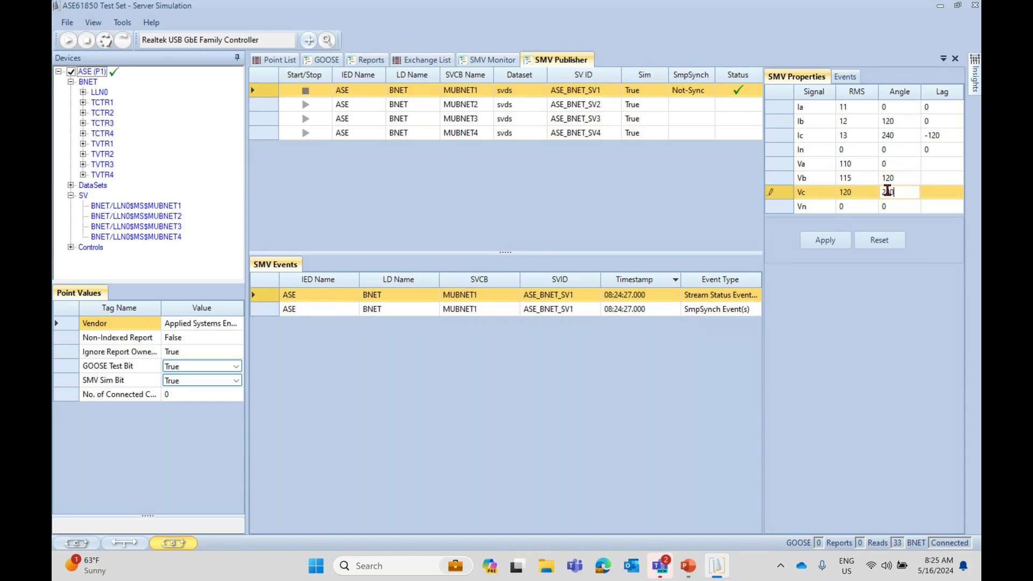
key("Return")
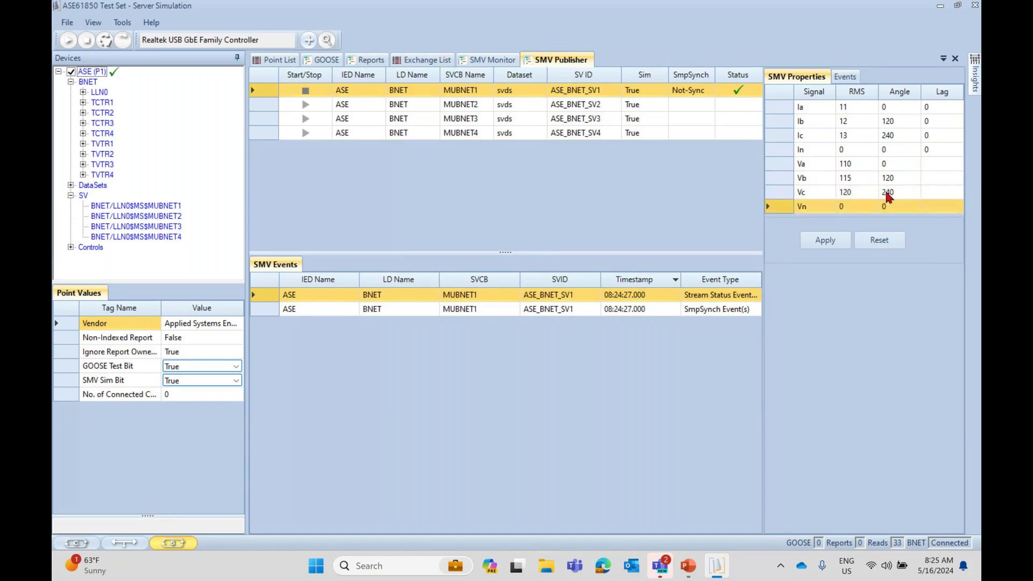
left_click(848, 121)
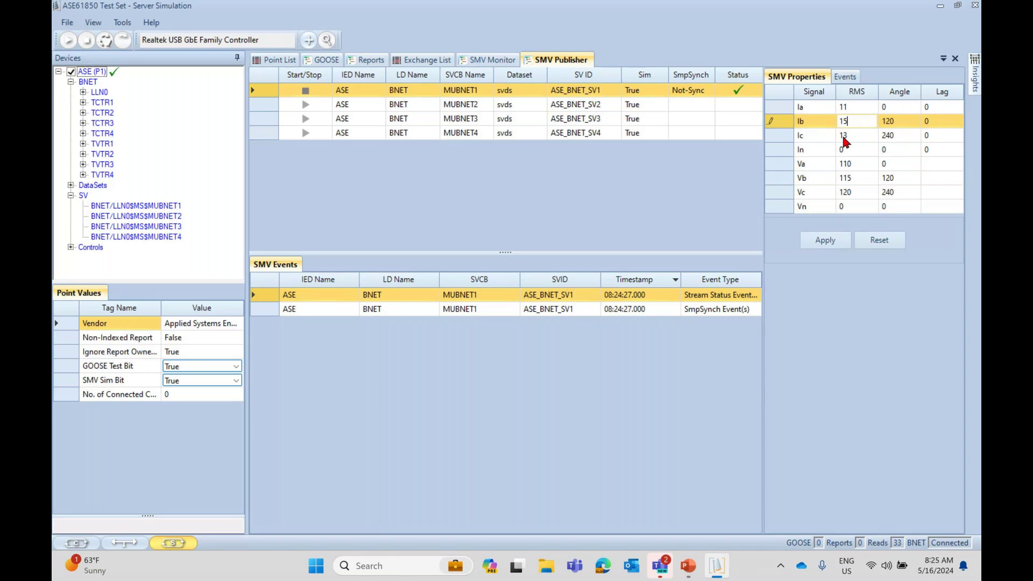
key("Return")
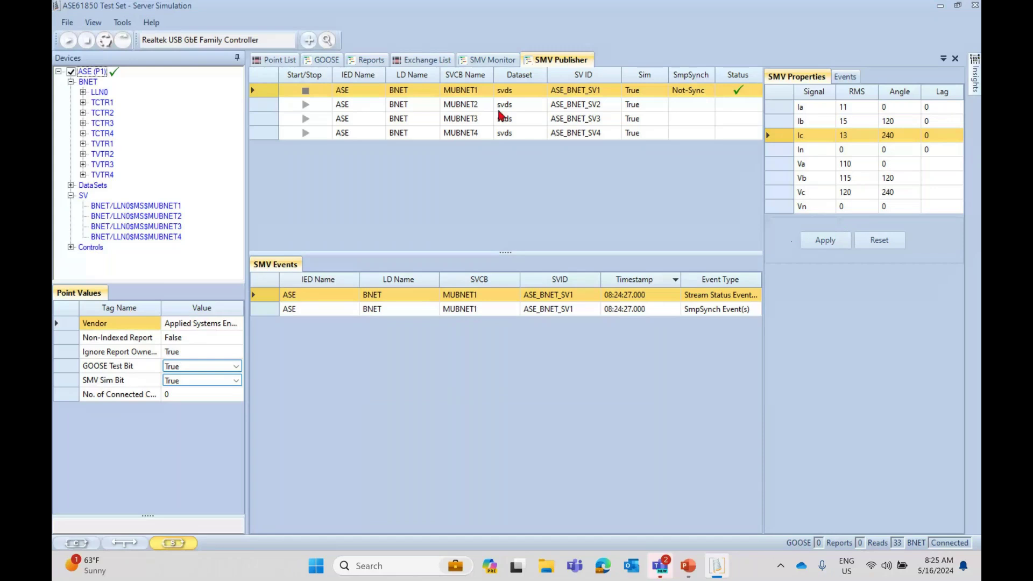
- Start monitoring the MUBNET1 stream in the SMV Monitor and check its received signal values
left_click(492, 63)
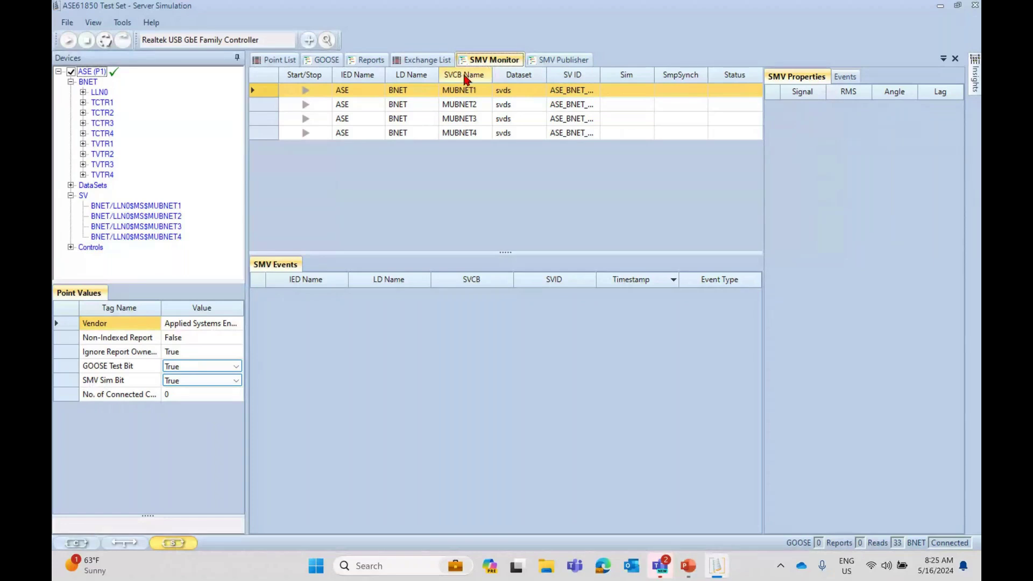
left_click(571, 61)
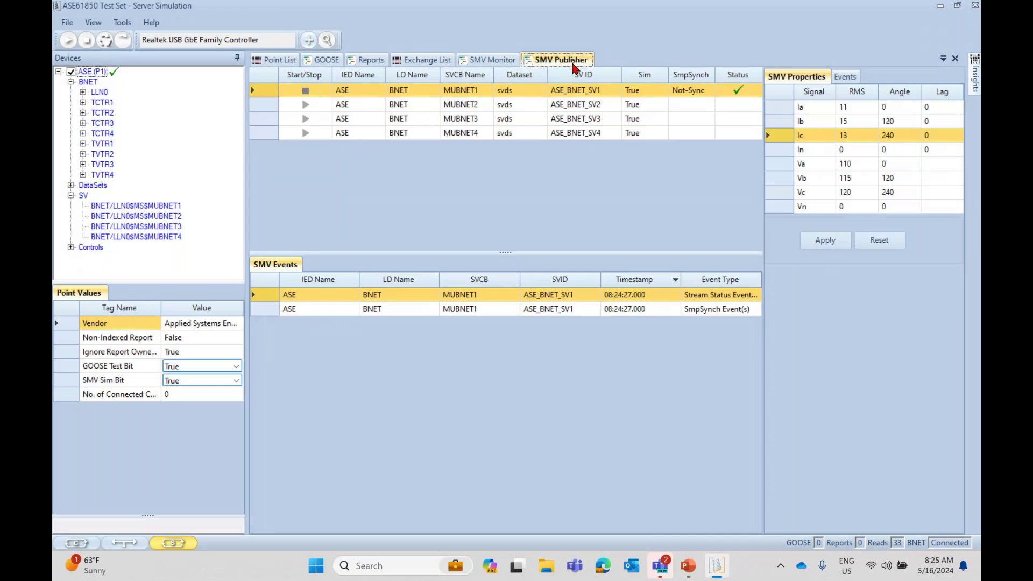
left_click(492, 60)
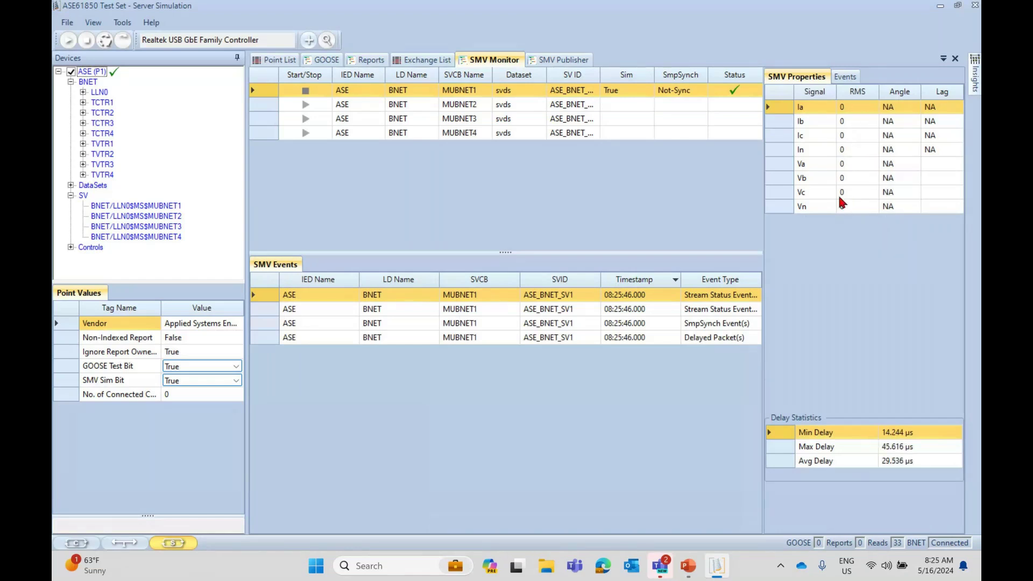
- Apply the configured RMS and angle values to the published MUBNET1 stream and check them in the SMV Monitor
left_click(566, 60)
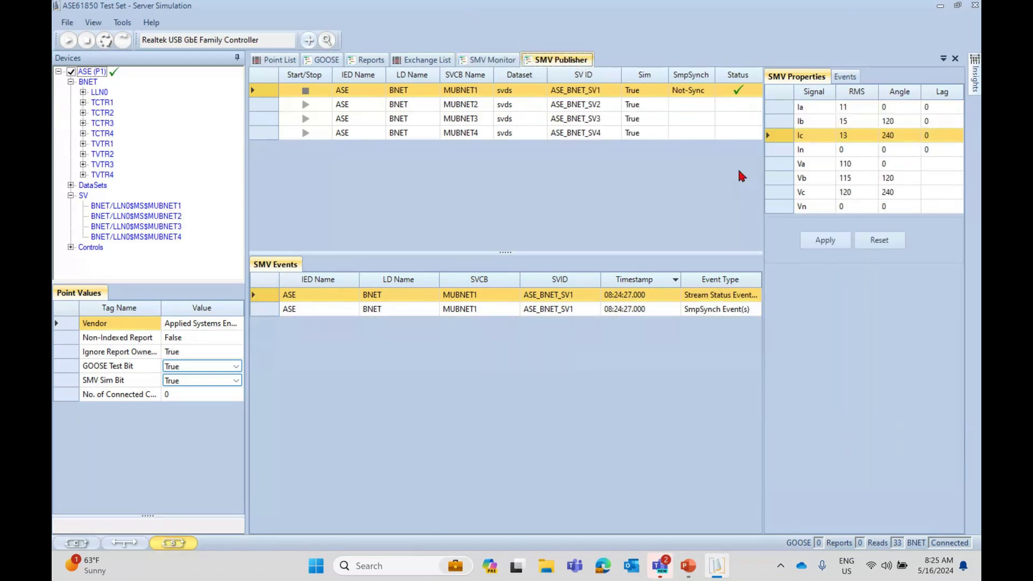
left_click(829, 241)
left_click(829, 242)
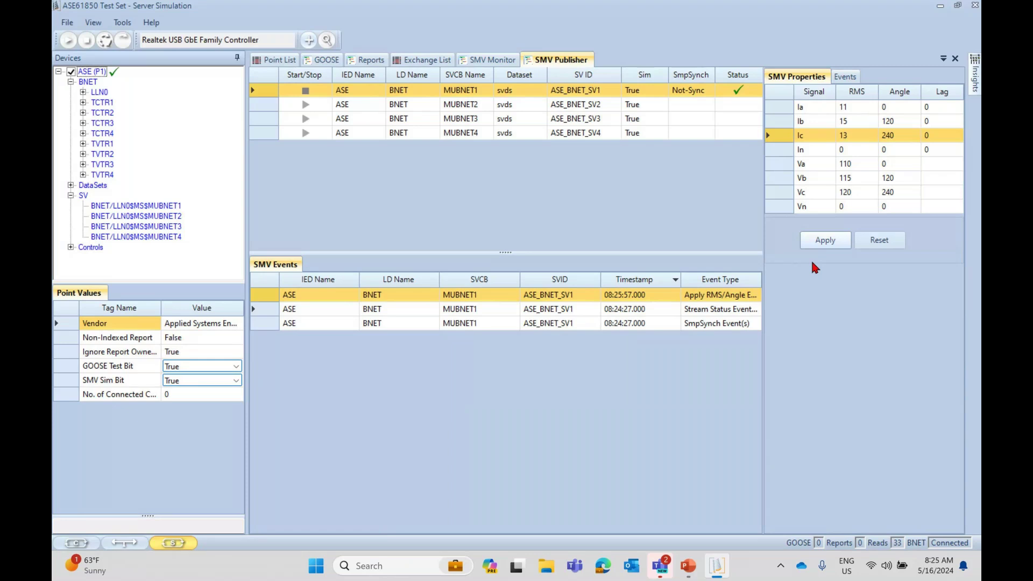
left_click(503, 62)
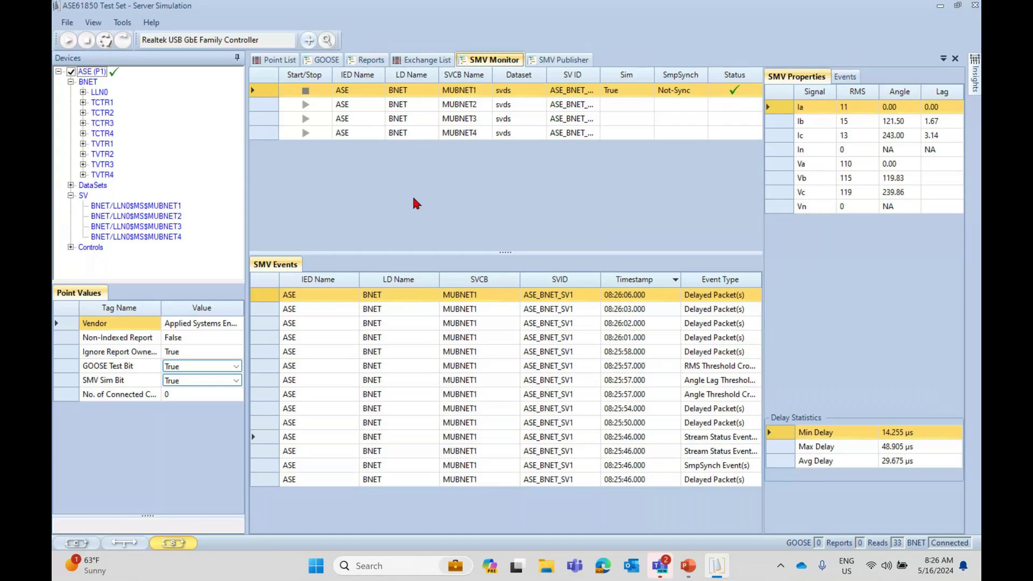
- Stop the MUBNET1 stream in both the SMV Publisher and the SMV Monitor
left_click(562, 59)
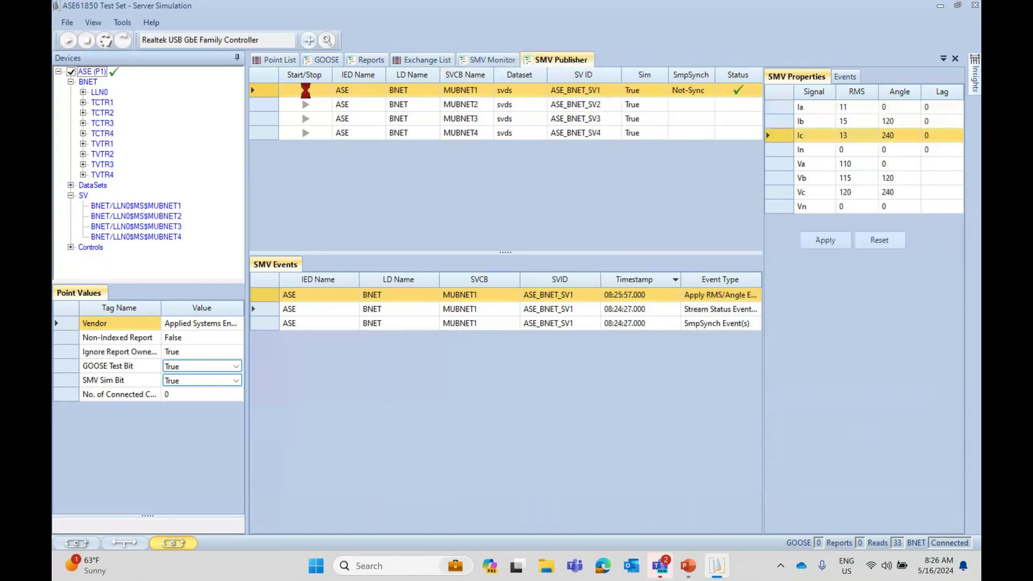
left_click(476, 60)
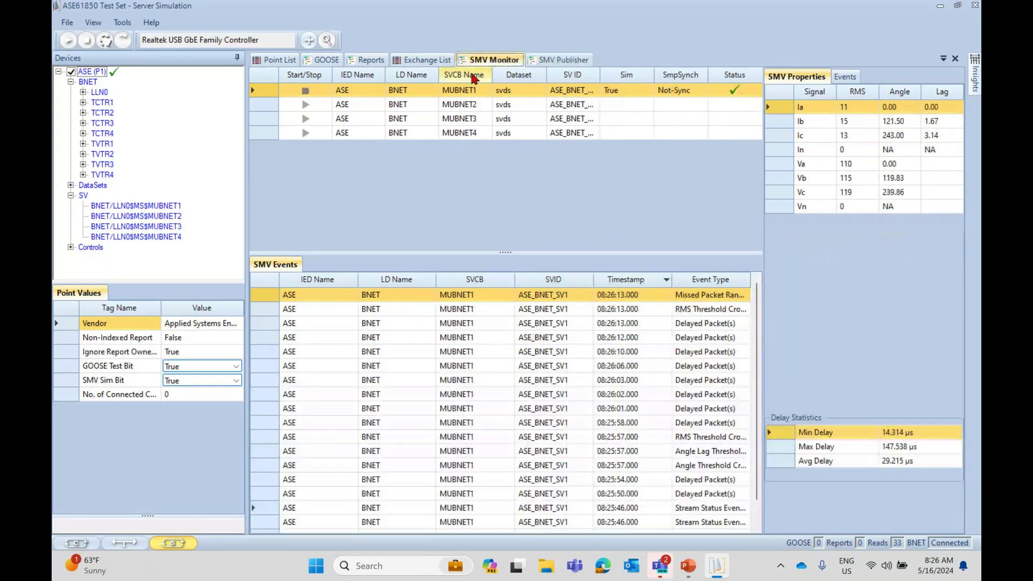
left_click(301, 91)
left_click(123, 23)
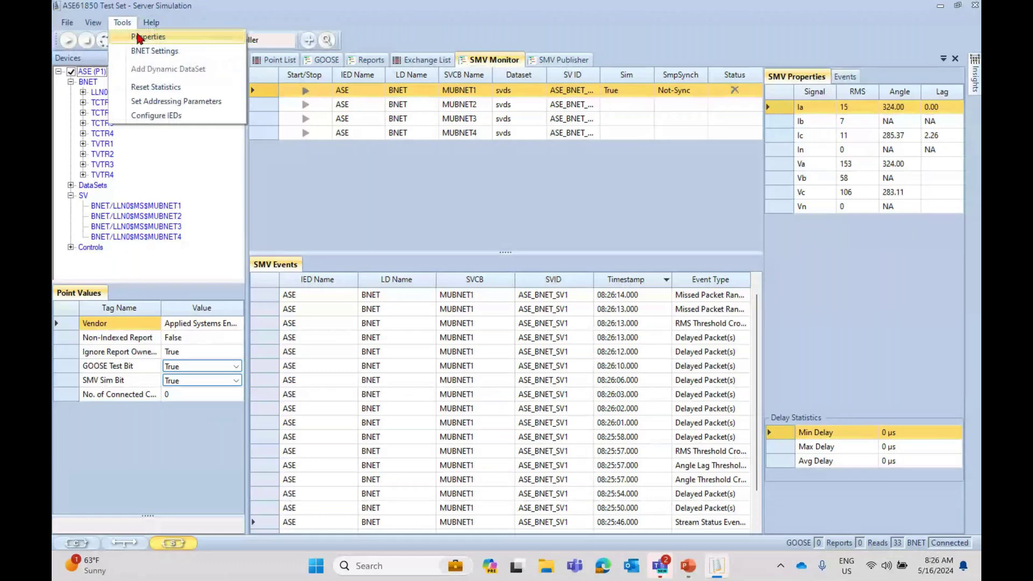
left_click(439, 190)
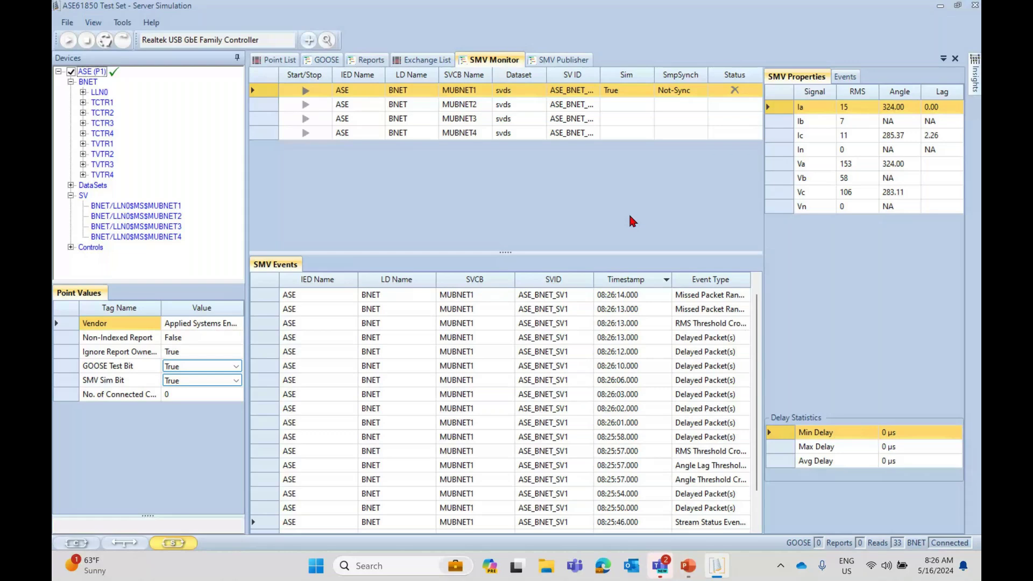
key("ctrl+Tab")
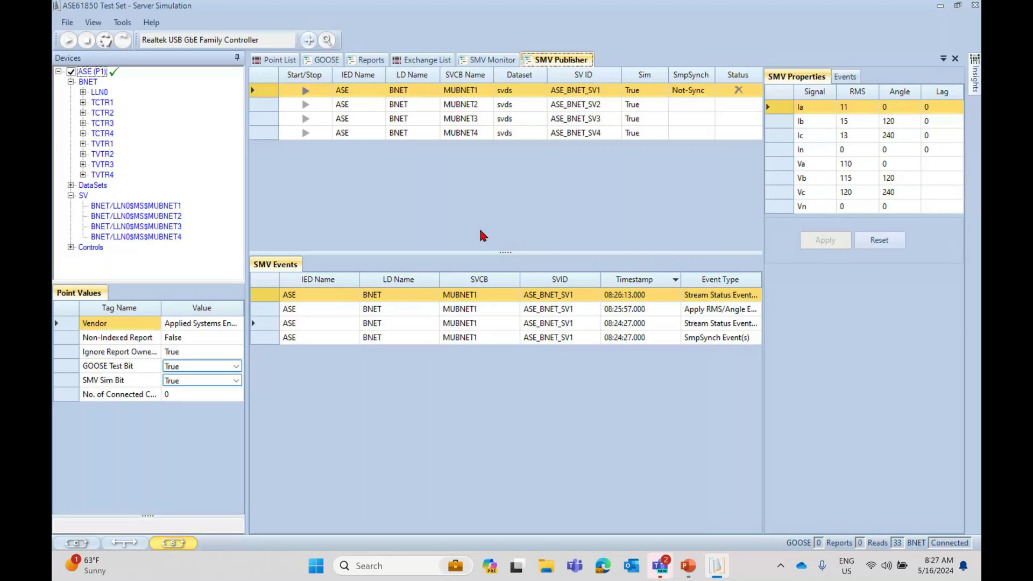
left_click(496, 63)
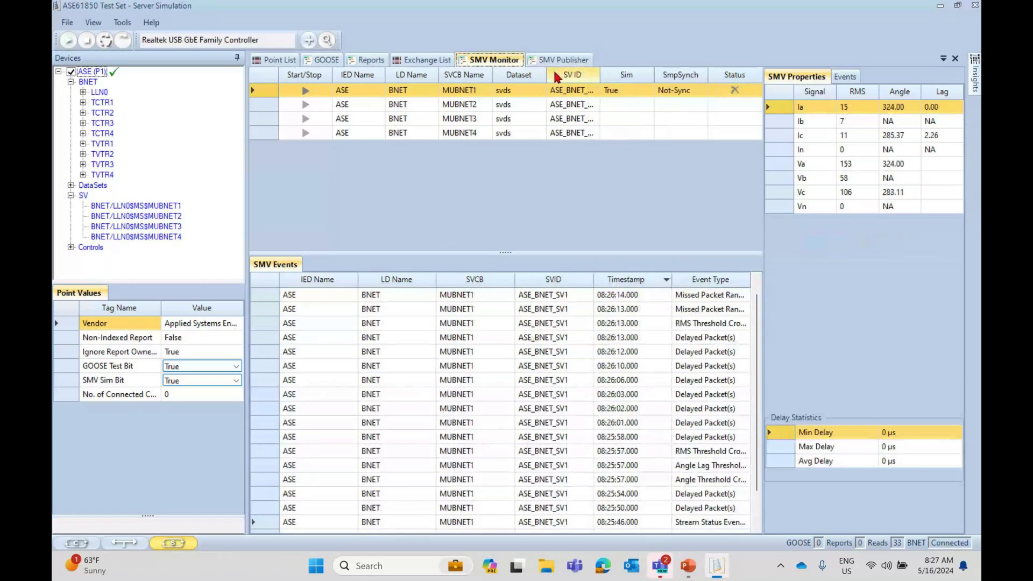
left_click(561, 59)
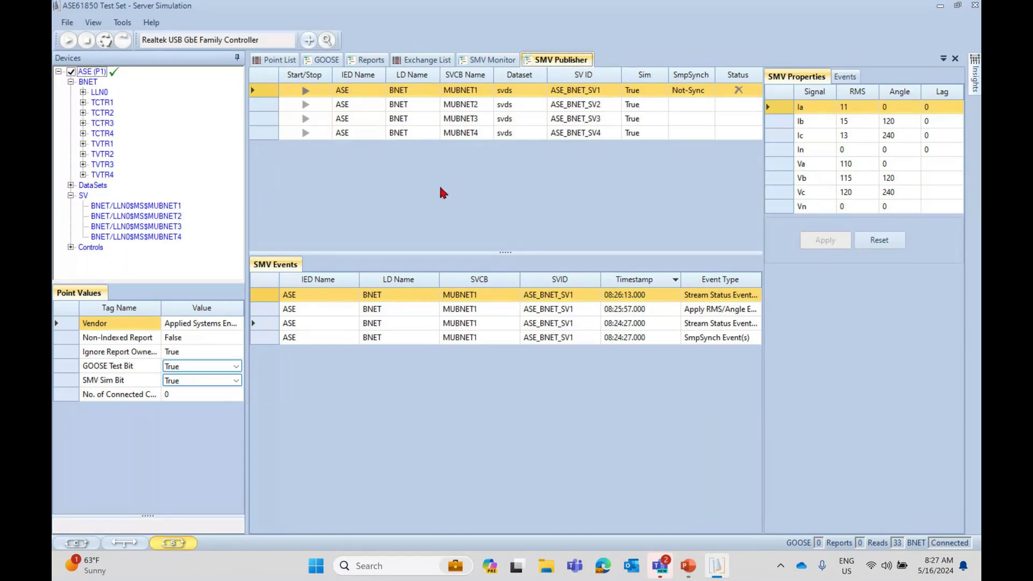
- Open the application properties and find the SMV Subscriber and SMV Publisher settings
left_click(123, 25)
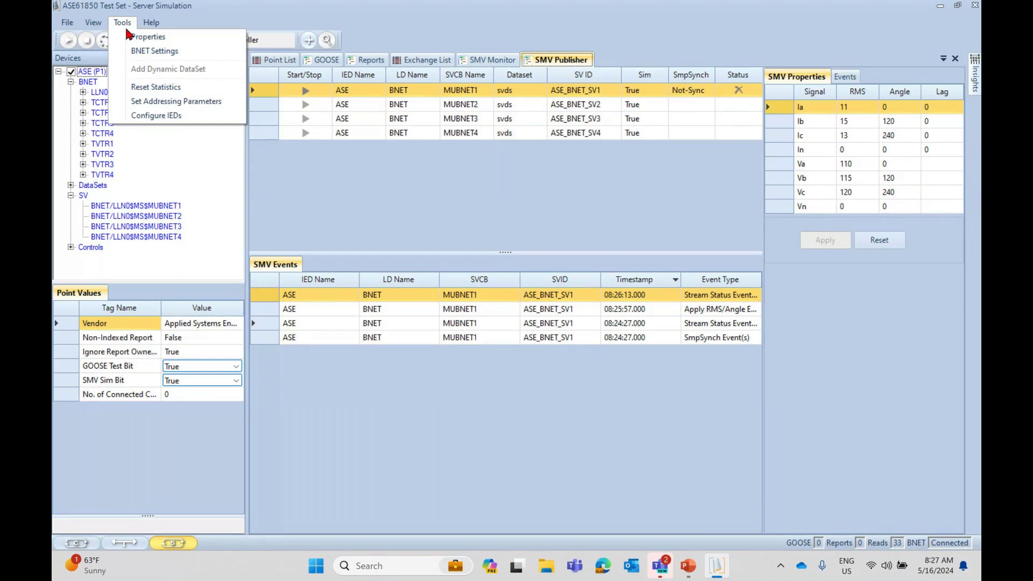
left_click(150, 36)
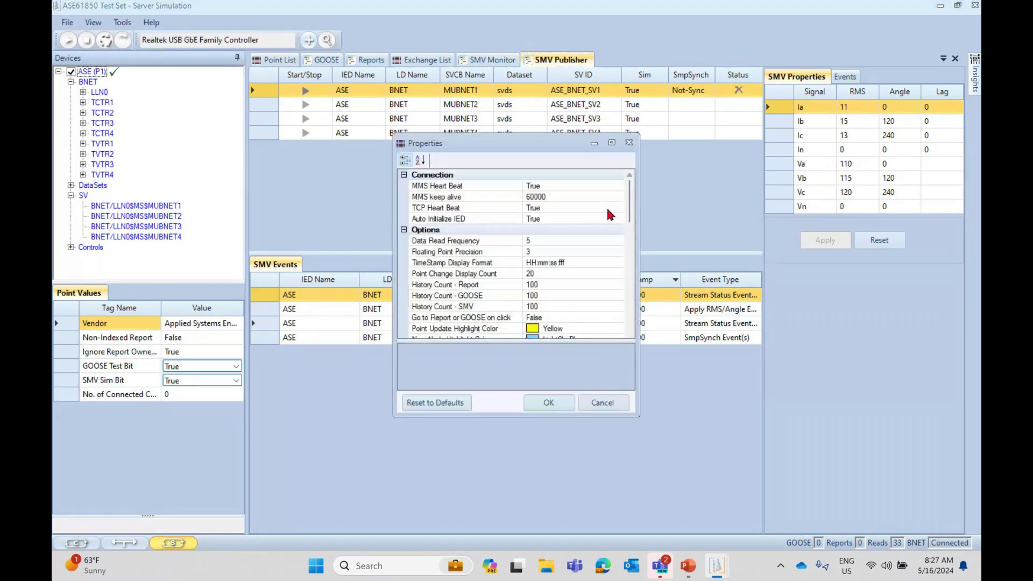
left_click_drag(633, 211, 633, 320)
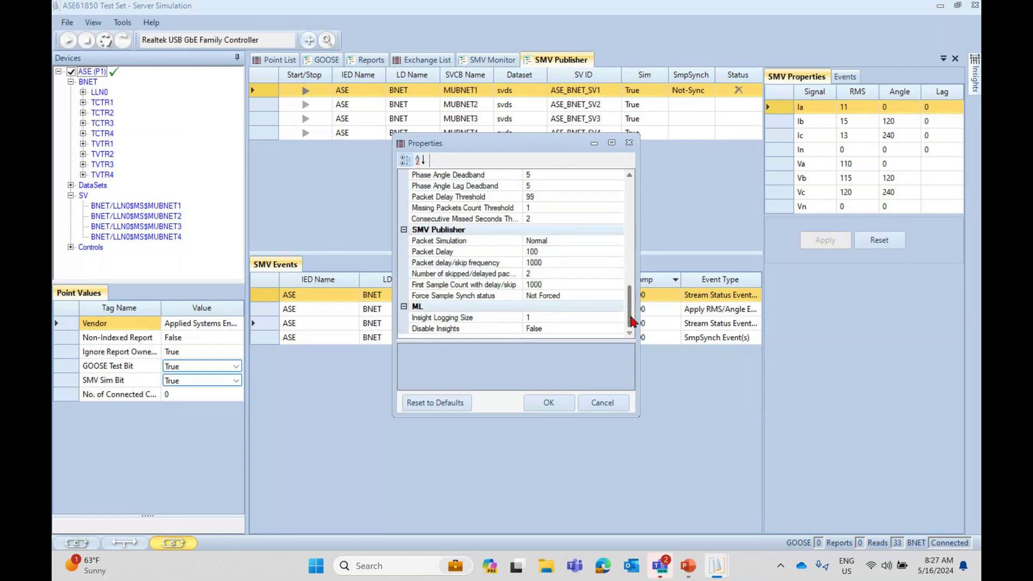
left_click_drag(633, 321, 633, 309)
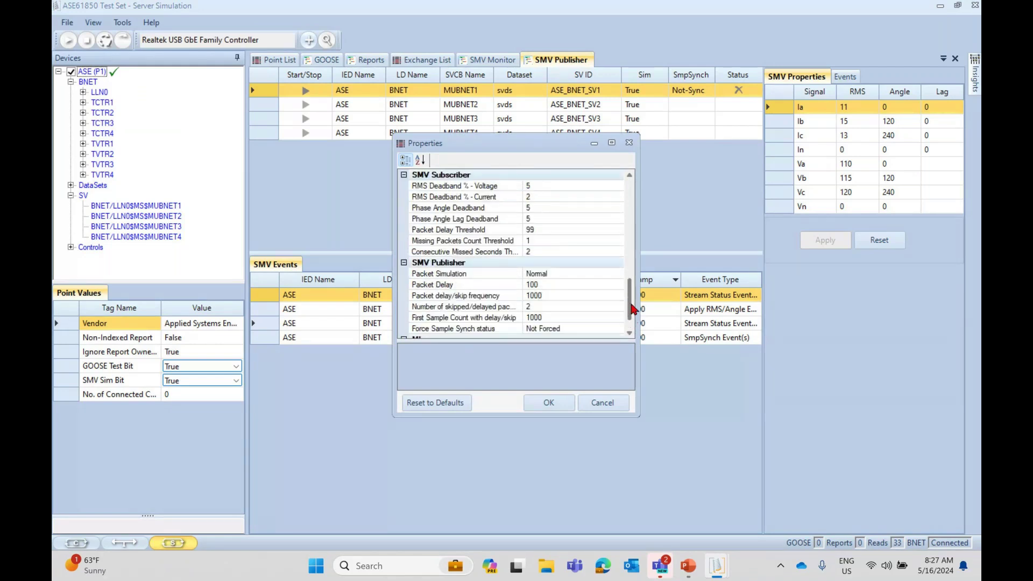
left_click(440, 175)
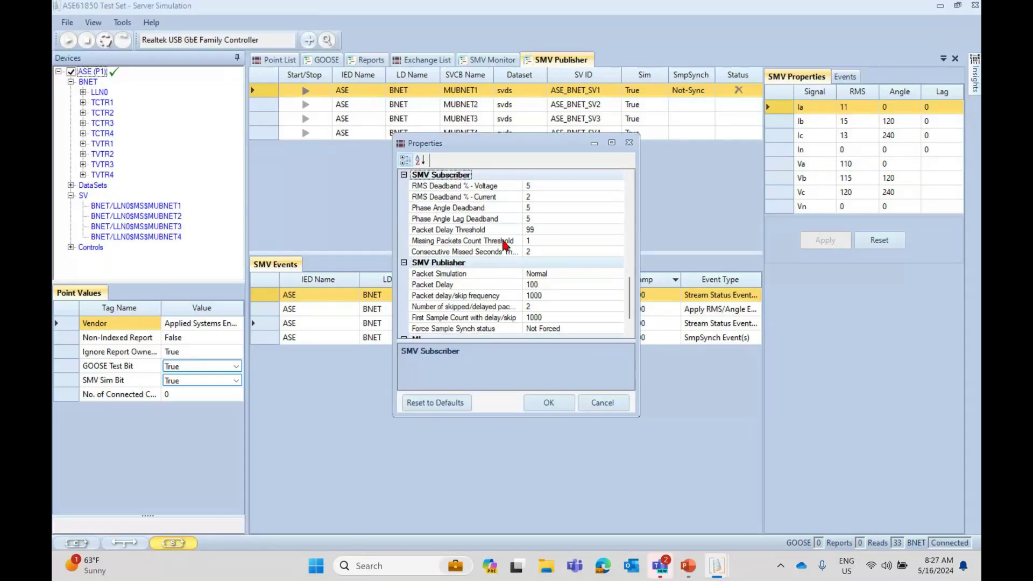
- Examine the SMV Publisher's Packet Simulation modes, Packet Delay and Packet delay/skip frequency, and dismiss the e-mail notification
left_click(471, 274)
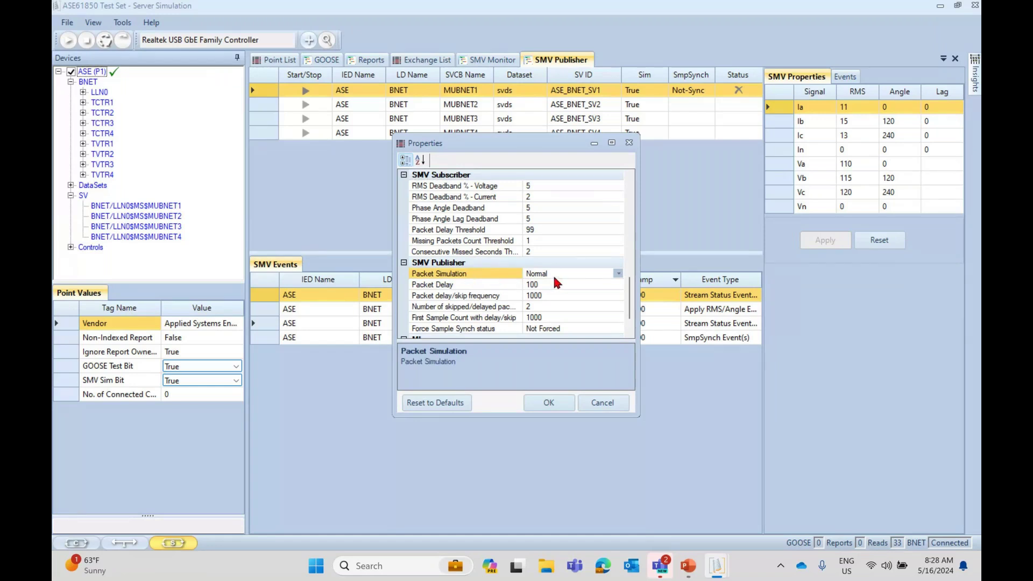
left_click(618, 274)
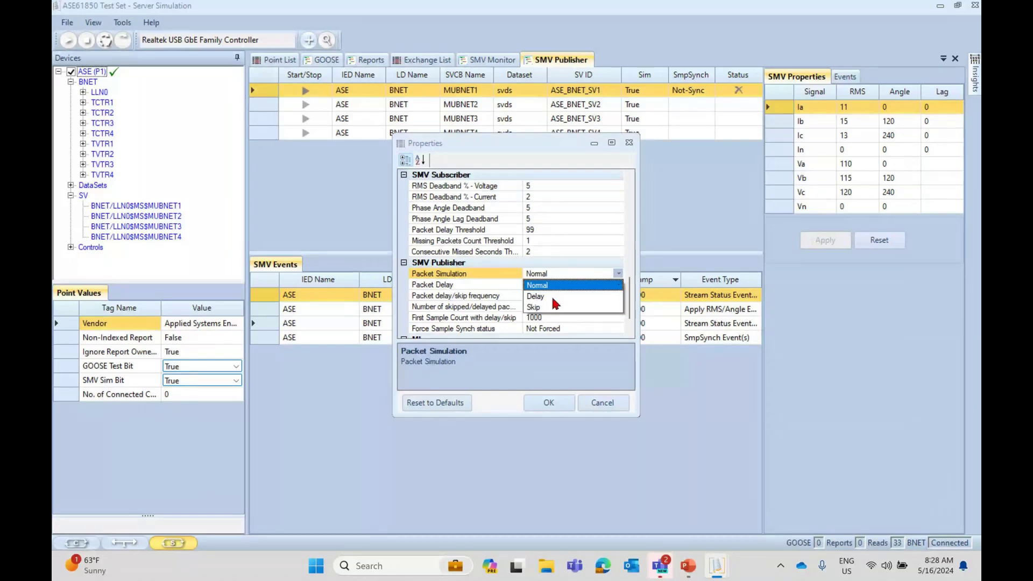
left_click(494, 286)
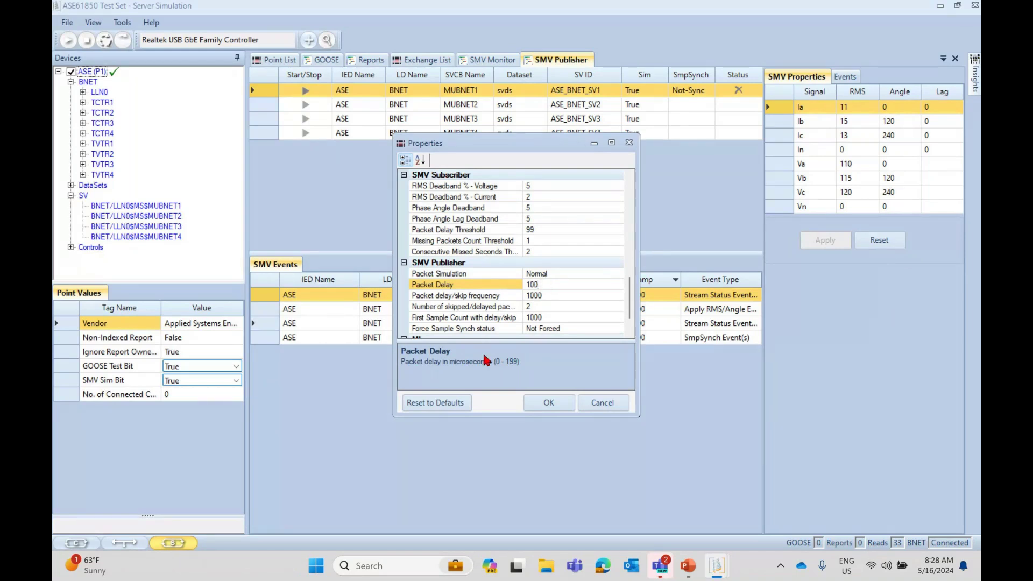
left_click(501, 304)
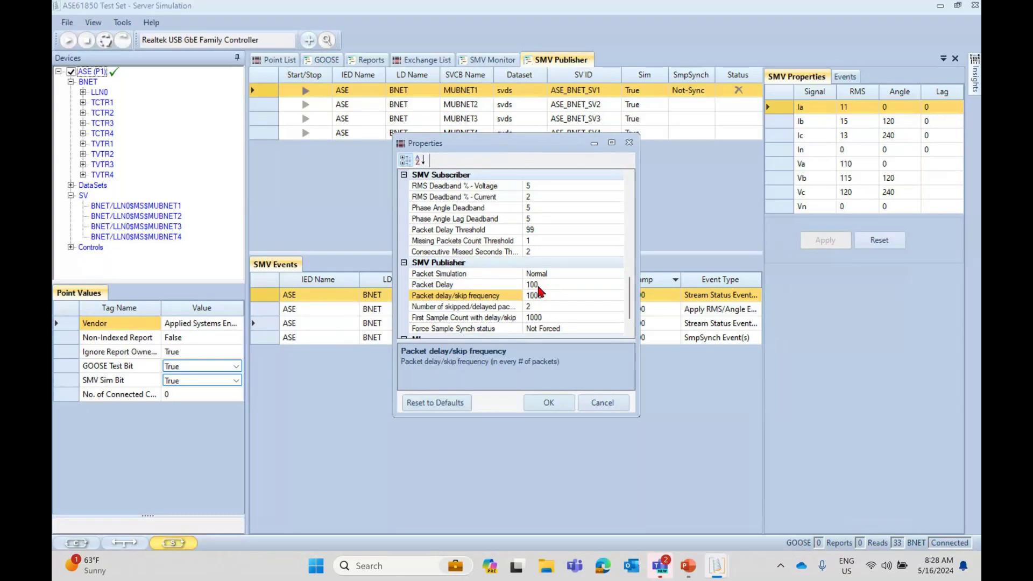
key("Up")
key("Up")
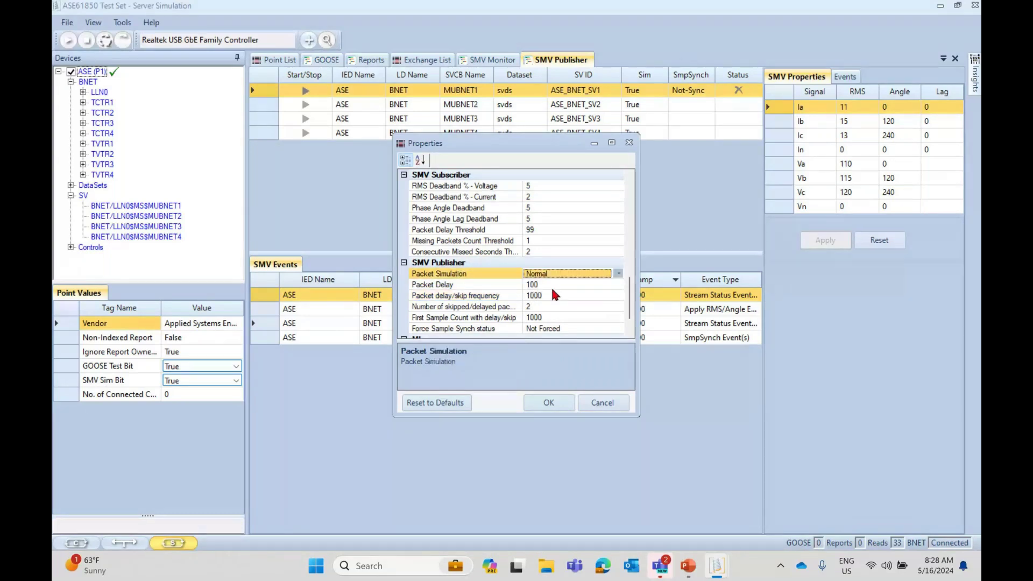
left_click(512, 296)
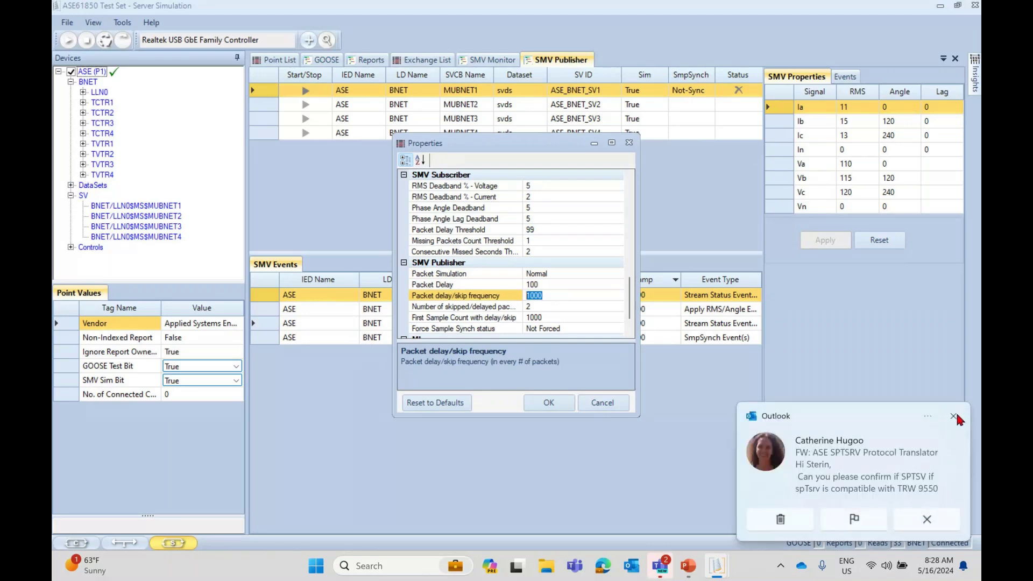
left_click(956, 416)
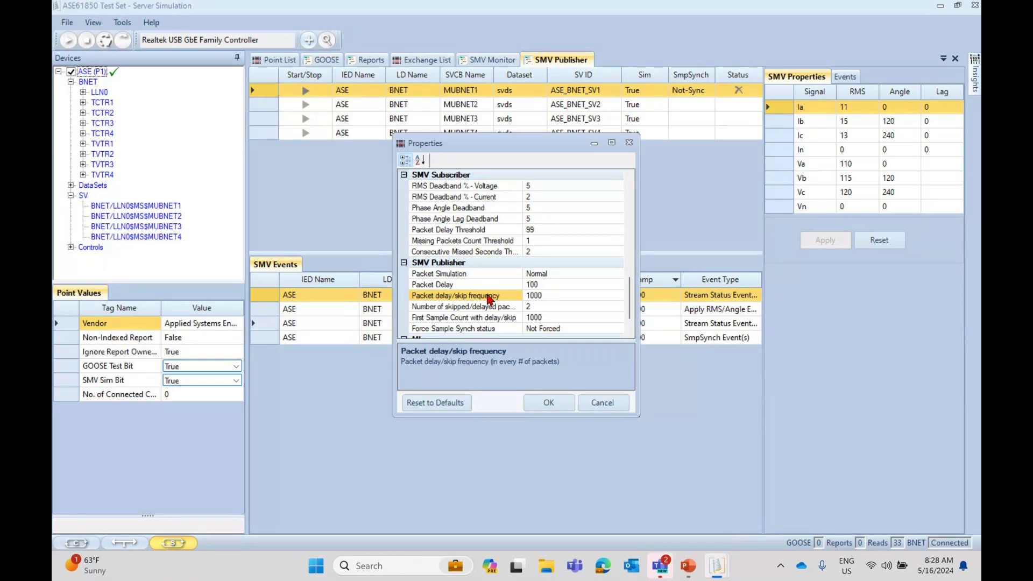
- Check how Packet Delay, the number of skipped/delayed packets and First Sample Count with delay/skip relate to the Packet Simulation modes
left_click(468, 286)
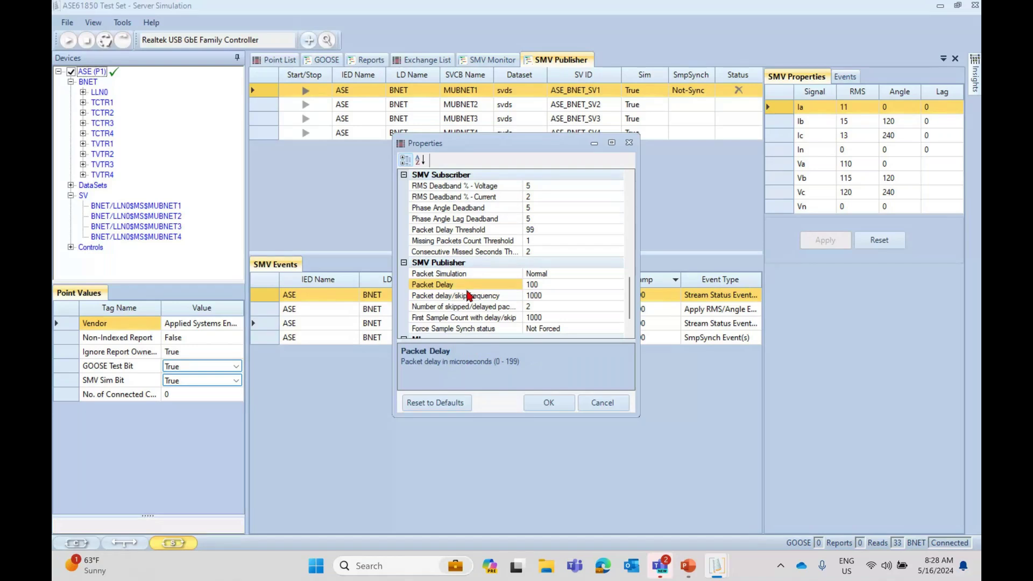
left_click(469, 308)
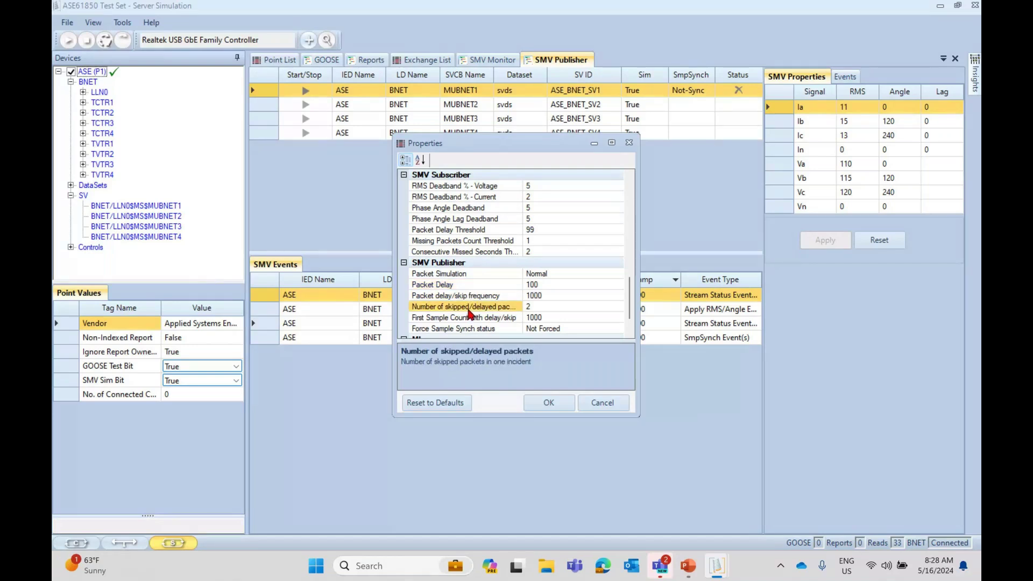
left_click(538, 273)
left_click(618, 273)
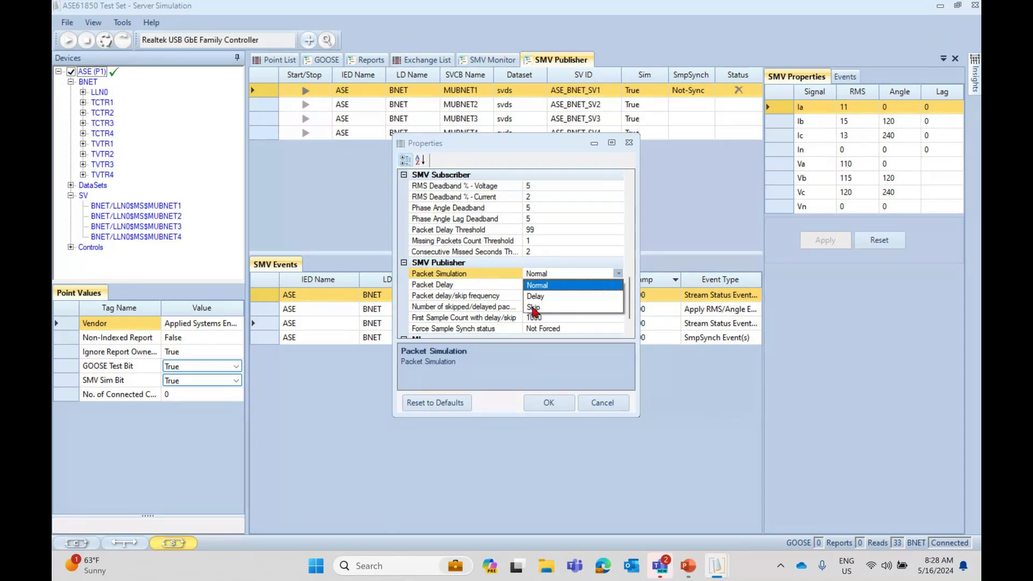
left_click(500, 311)
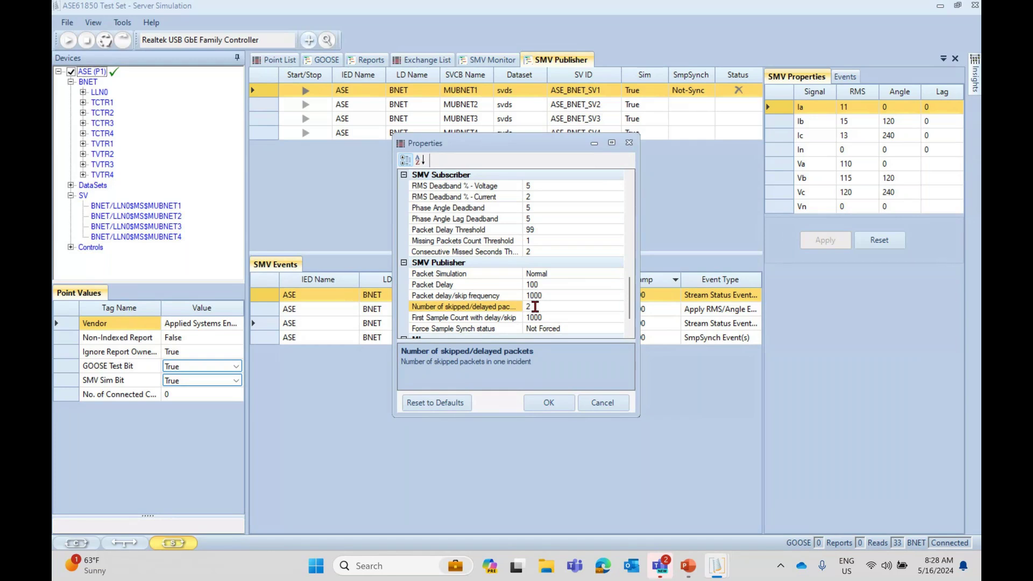
left_click(501, 319)
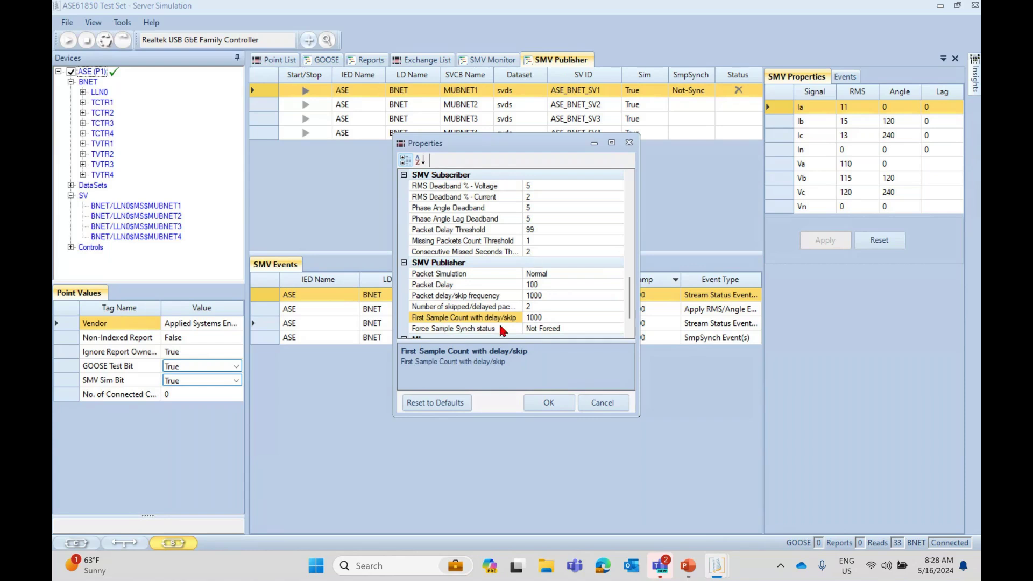
left_click_drag(631, 300, 633, 312)
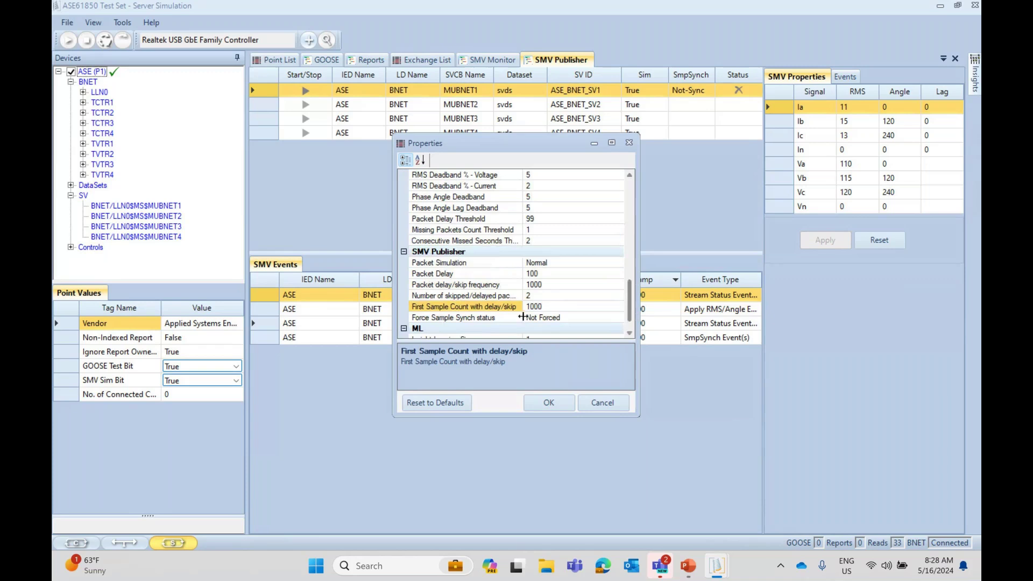
- Compare the descriptions of the number of skipped/delayed packets and the Packet delay/skip frequency
left_click(503, 265)
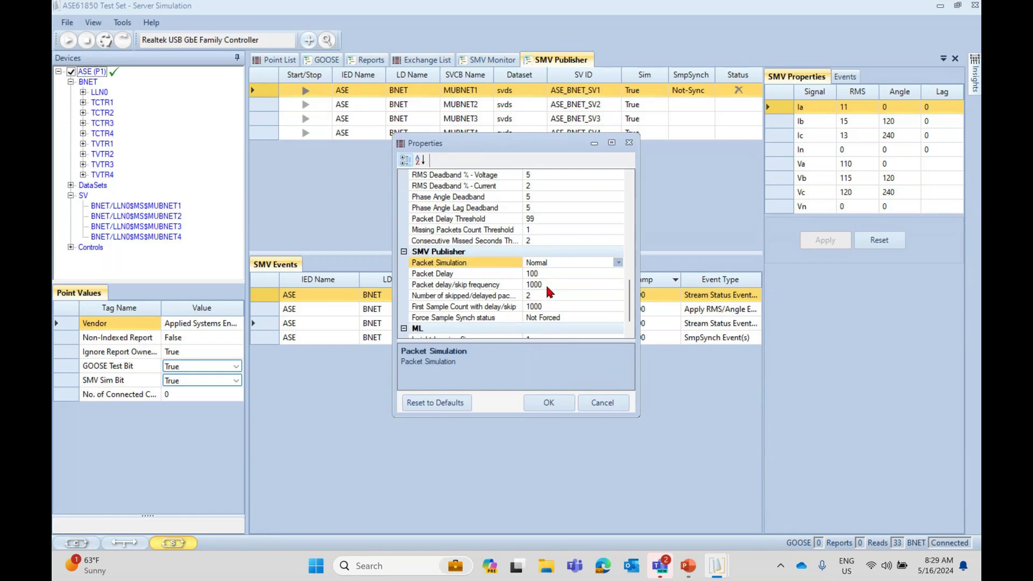
left_click(481, 297)
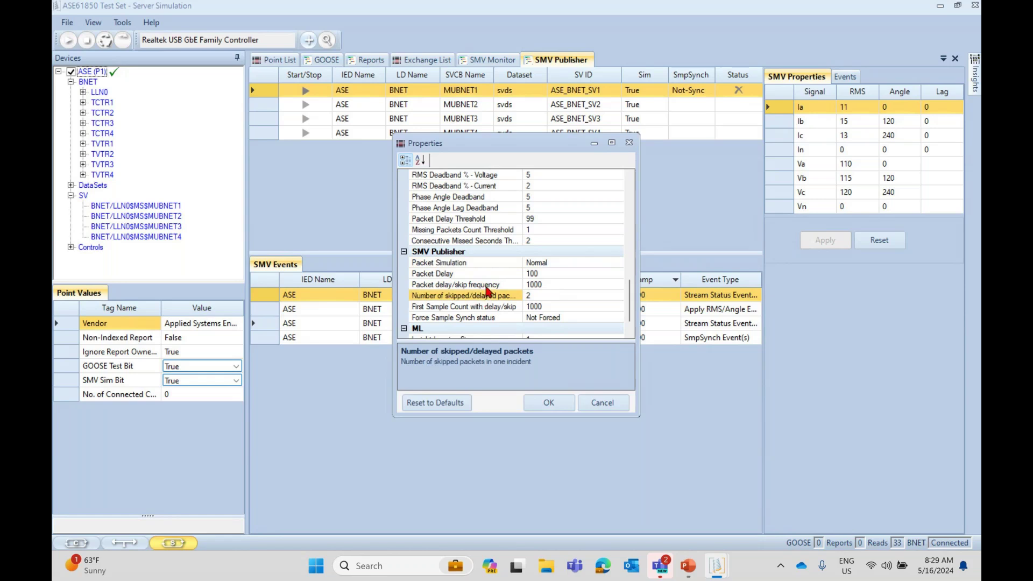
left_click(486, 285)
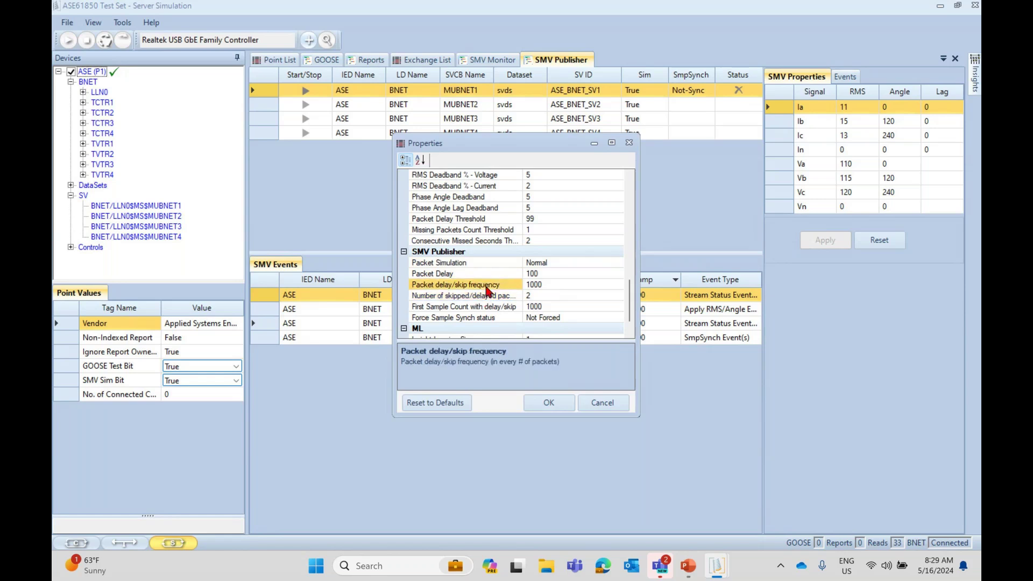
left_click(497, 297)
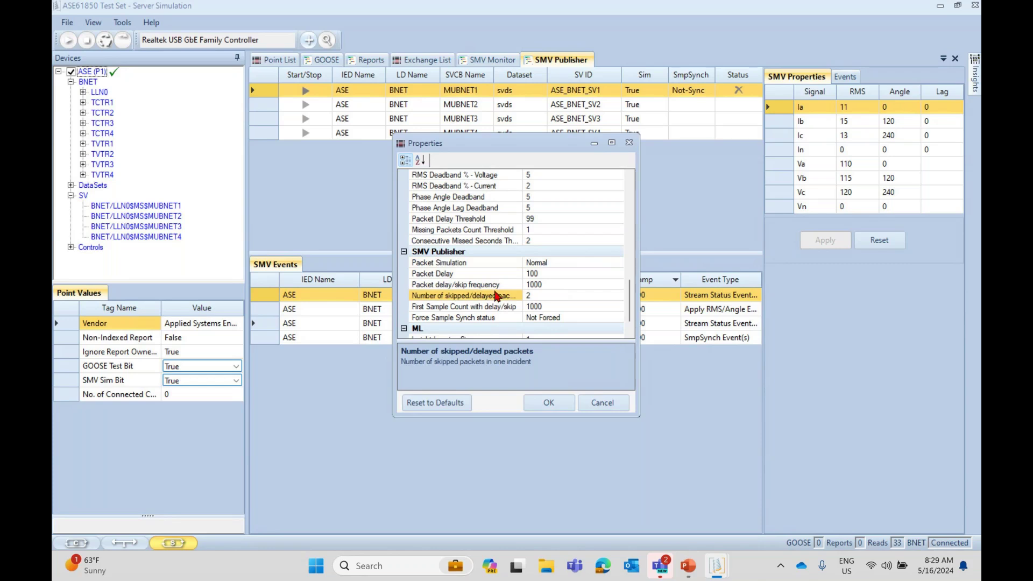
left_click(494, 288)
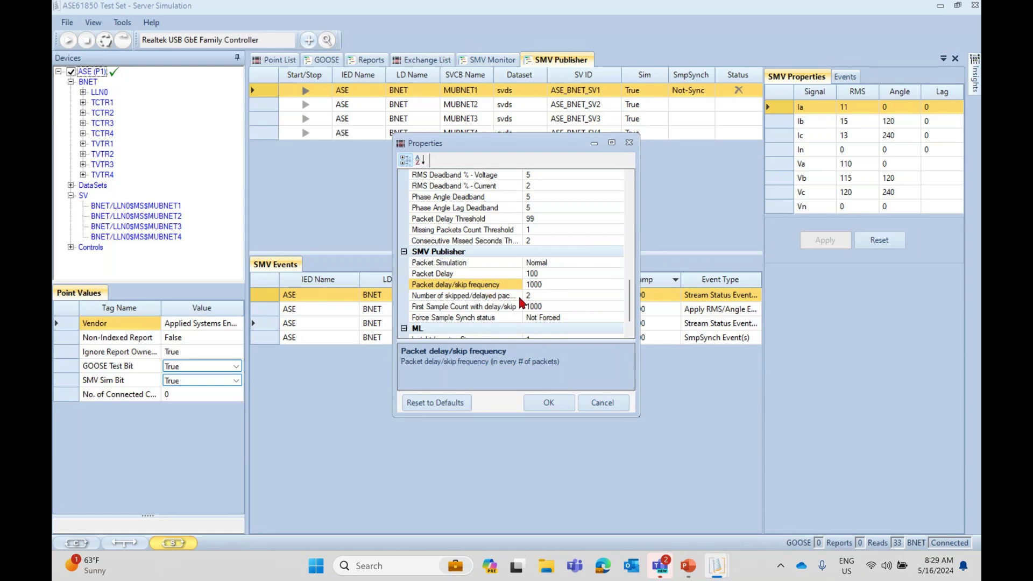
- Check which options are available for the Force Sample Synch status
left_click(563, 317)
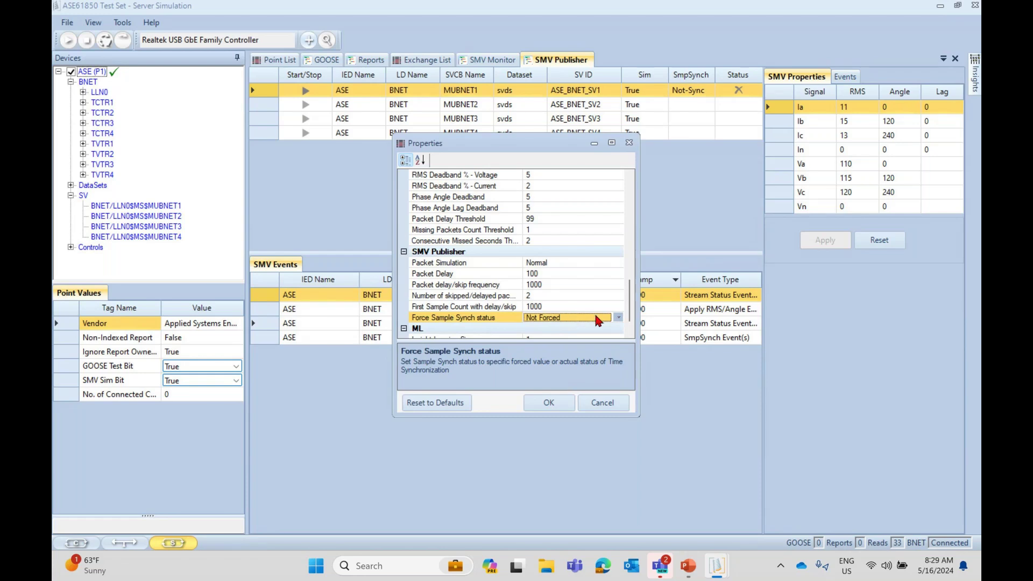
left_click(618, 318)
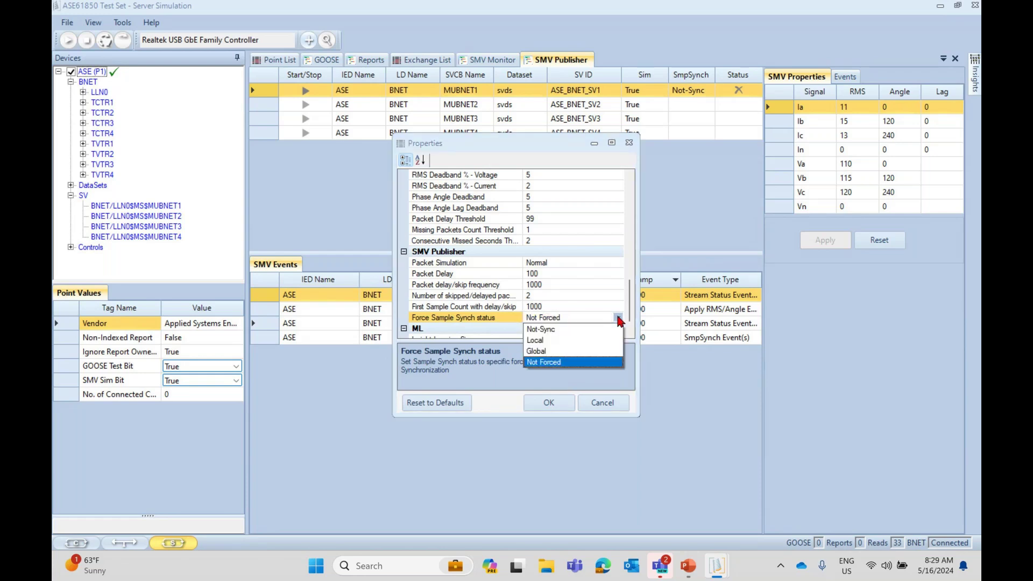
left_click(498, 317)
- Review the SMV Subscriber deadbands and thresholds alongside the SMV Publisher's available Packet Simulation modes
scroll(504, 268, "up", 2)
left_click(477, 228)
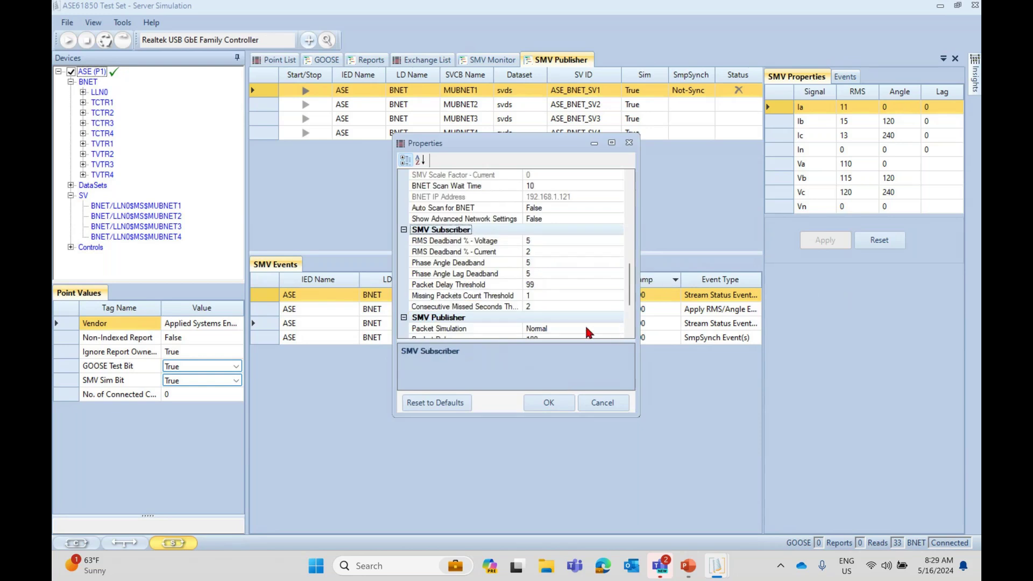
scroll(586, 324, "down", 2)
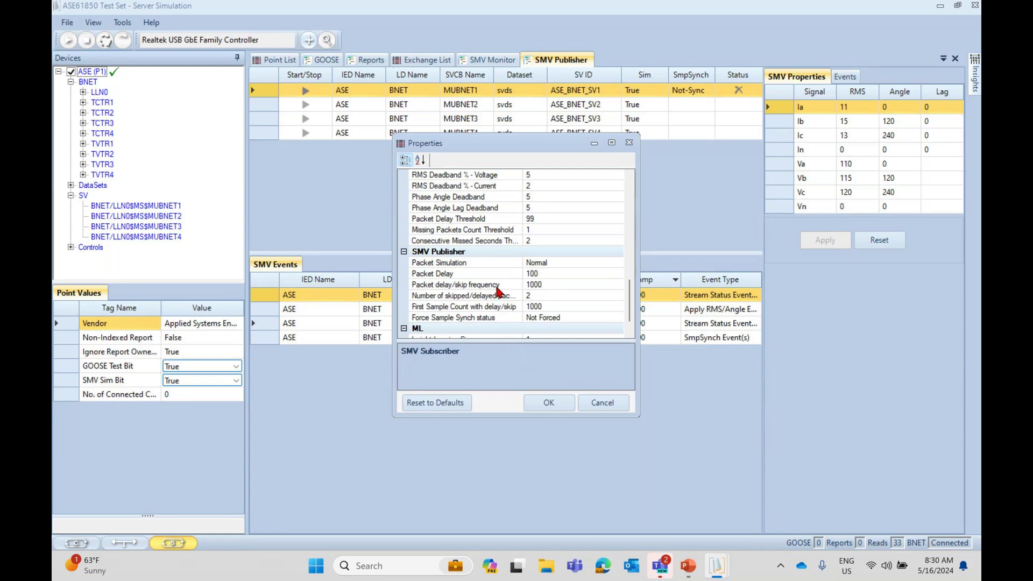
left_click(562, 263)
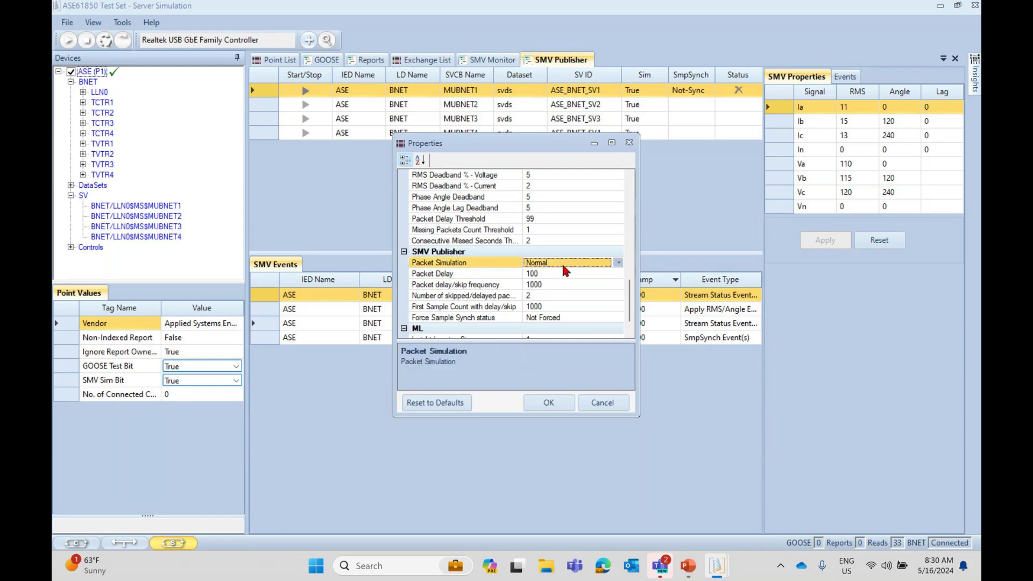
left_click(617, 263)
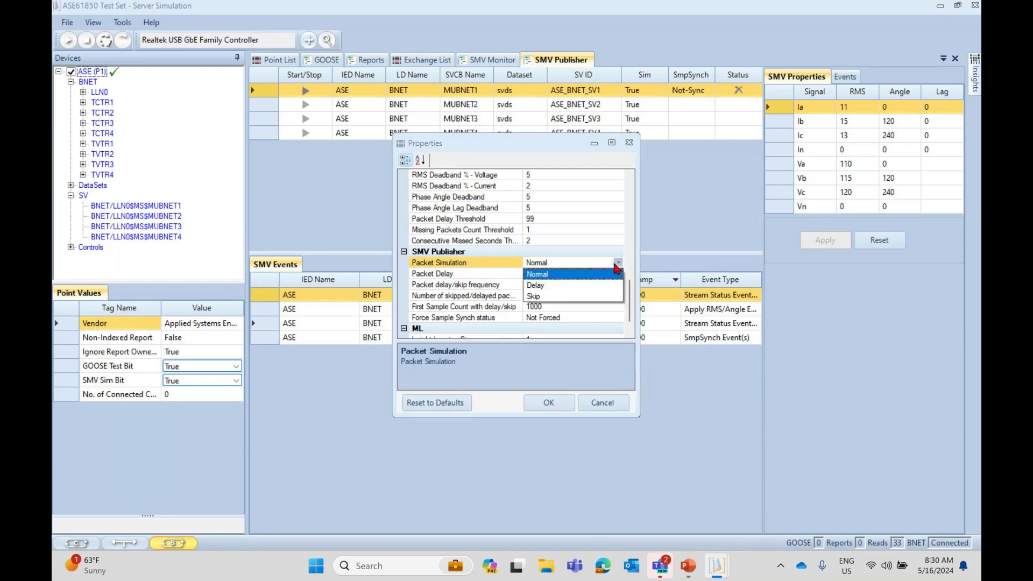
left_click(496, 265)
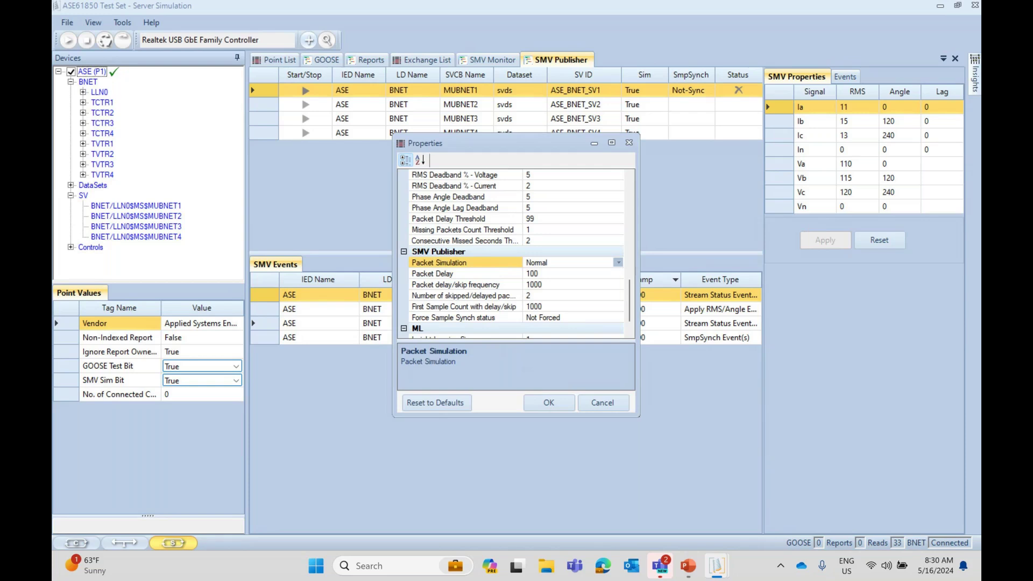
- Enlarge the Properties window to show more settings, and collapse and re-expand the Connection group
scroll(586, 240, "up", 1)
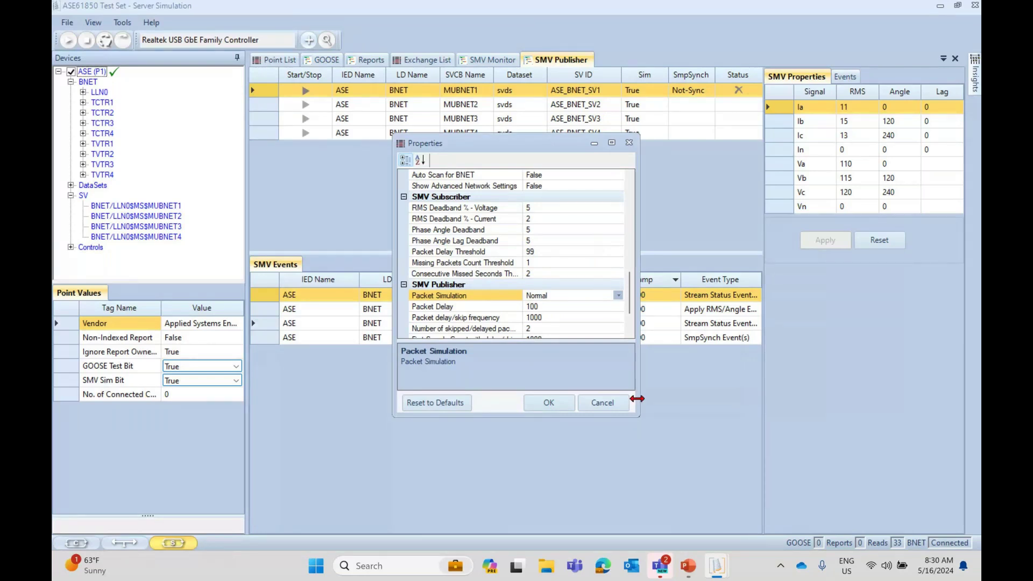
left_click_drag(637, 399, 668, 463)
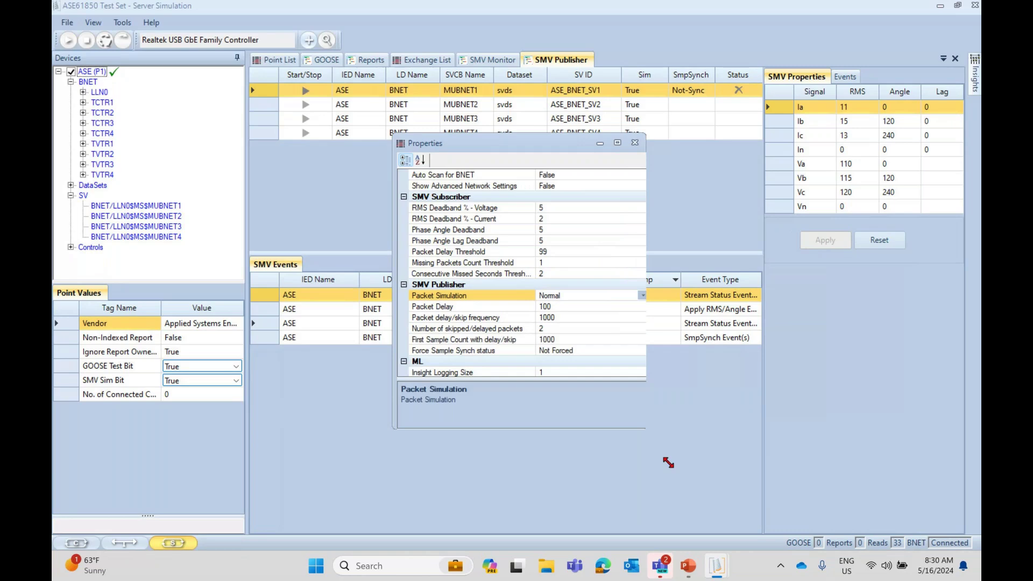
left_click_drag(393, 139, 206, 23)
scroll(405, 180, "up", 6)
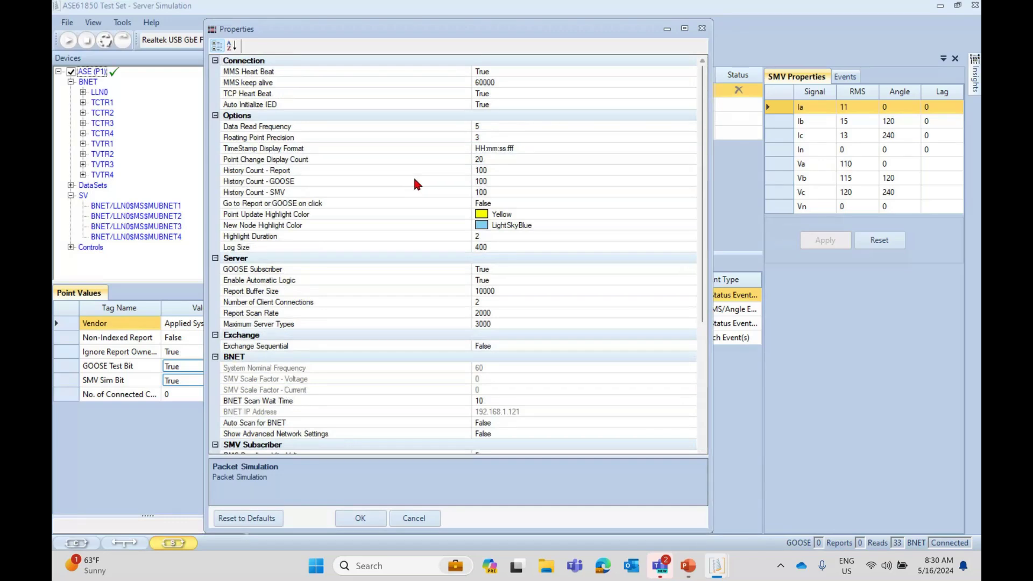
left_click(215, 60)
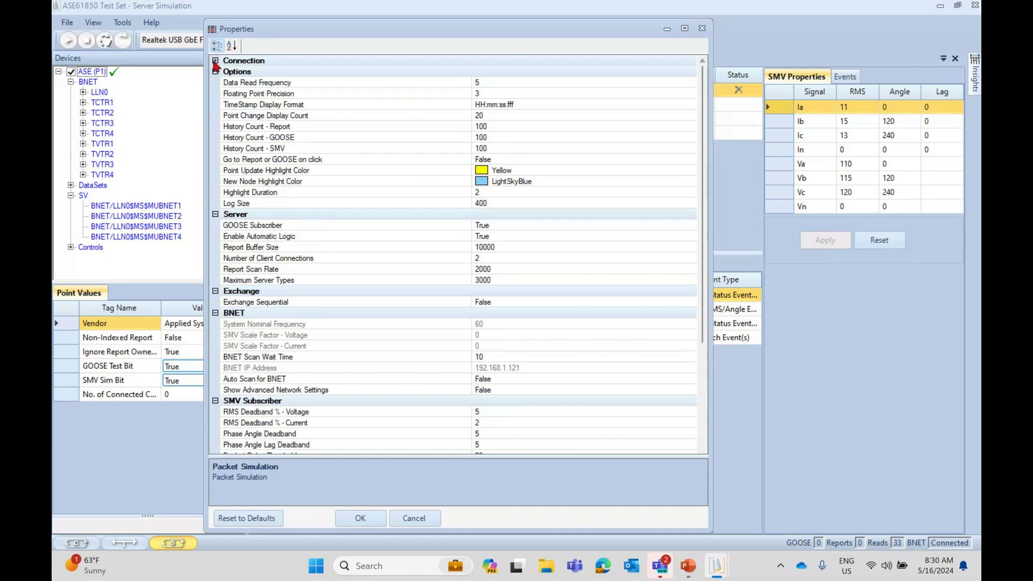
left_click(215, 62)
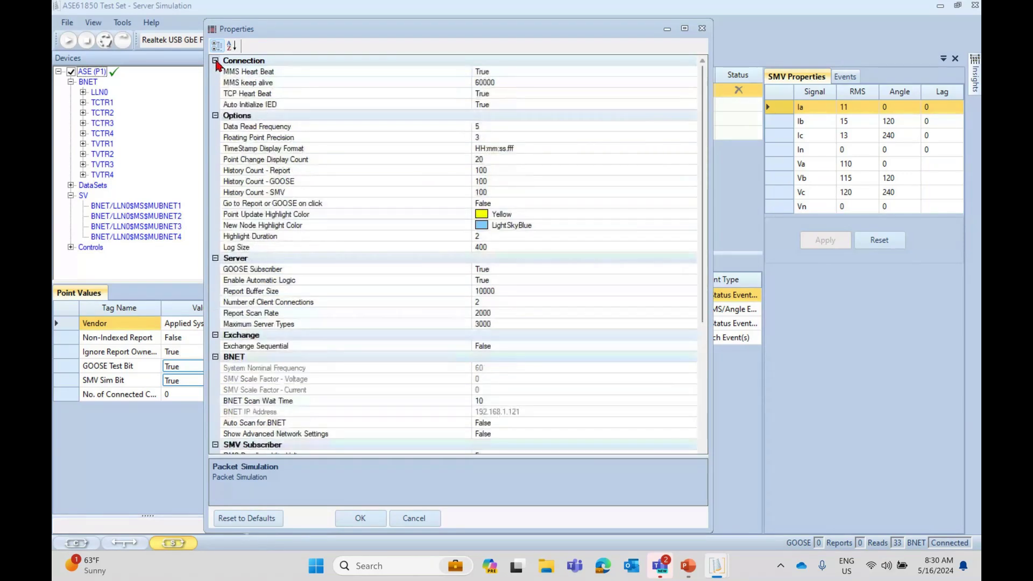
- Collapse the Connection, Options, Server and Exchange property groups
left_click(215, 60)
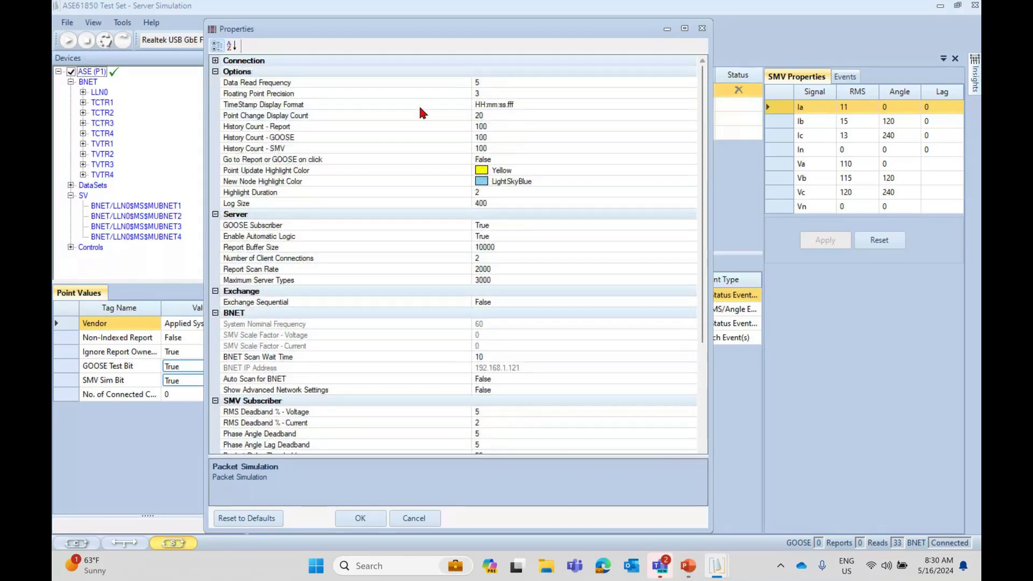
left_click(216, 73)
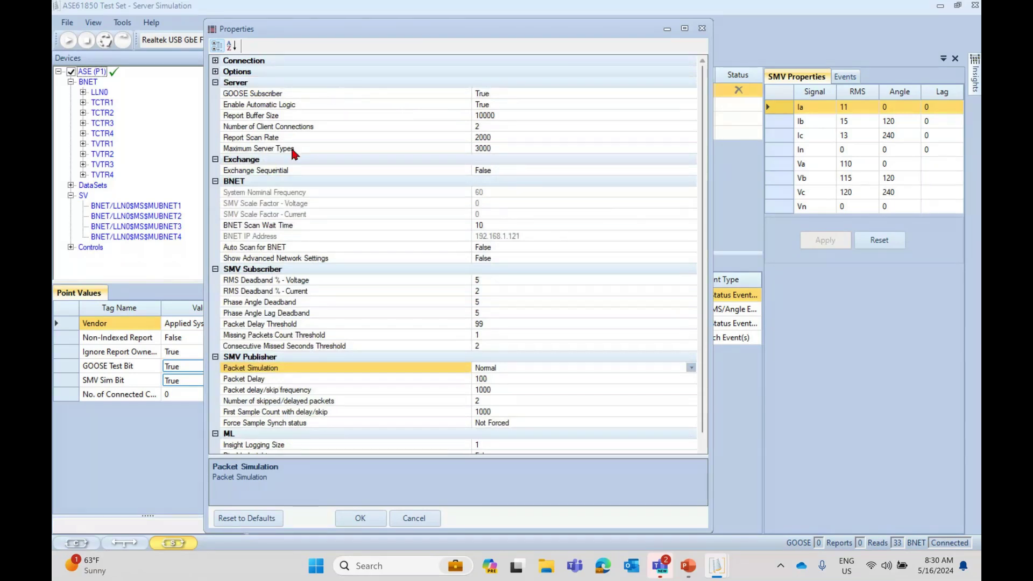
left_click(216, 82)
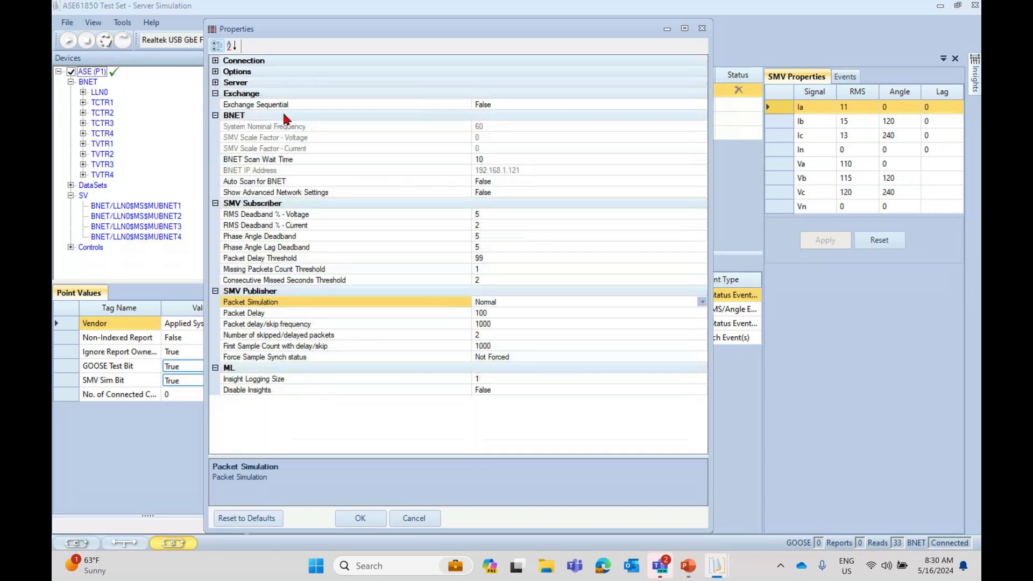
left_click(216, 94)
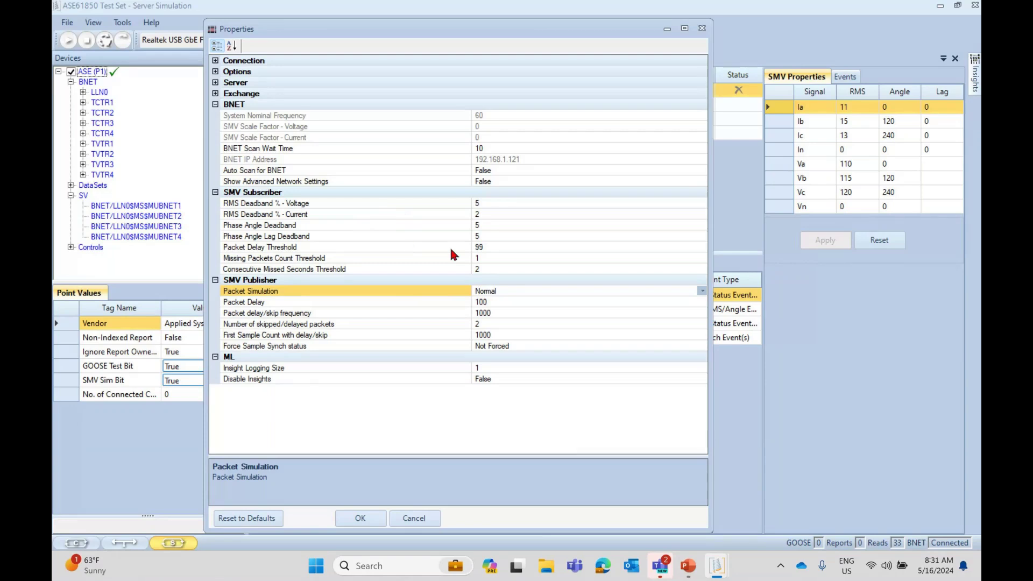
- Set the SMV Subscriber's Packet Delay Threshold to 0 and save the properties
left_click(406, 249)
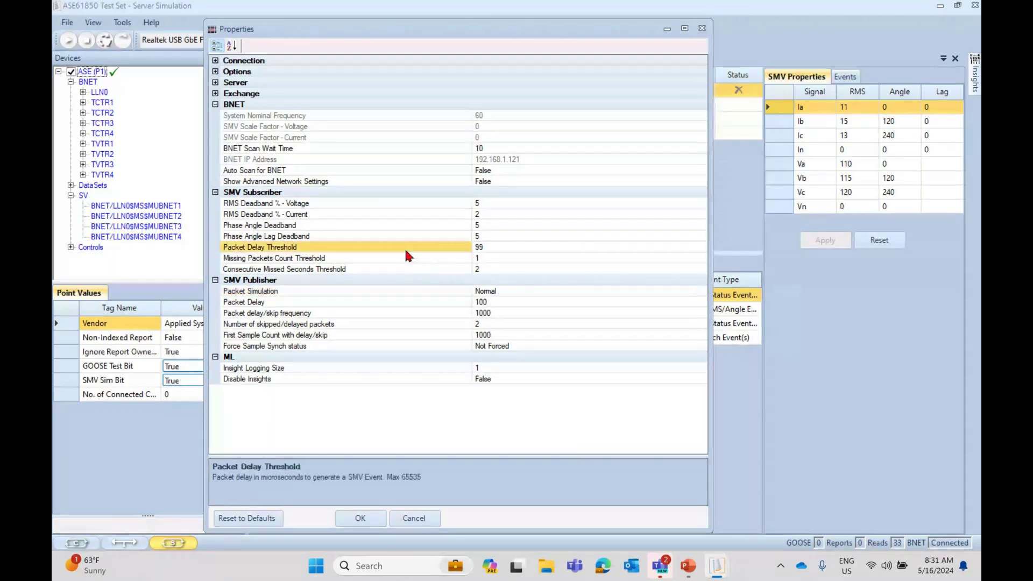
left_click(479, 248)
type("0")
left_click(421, 260)
left_click(431, 249)
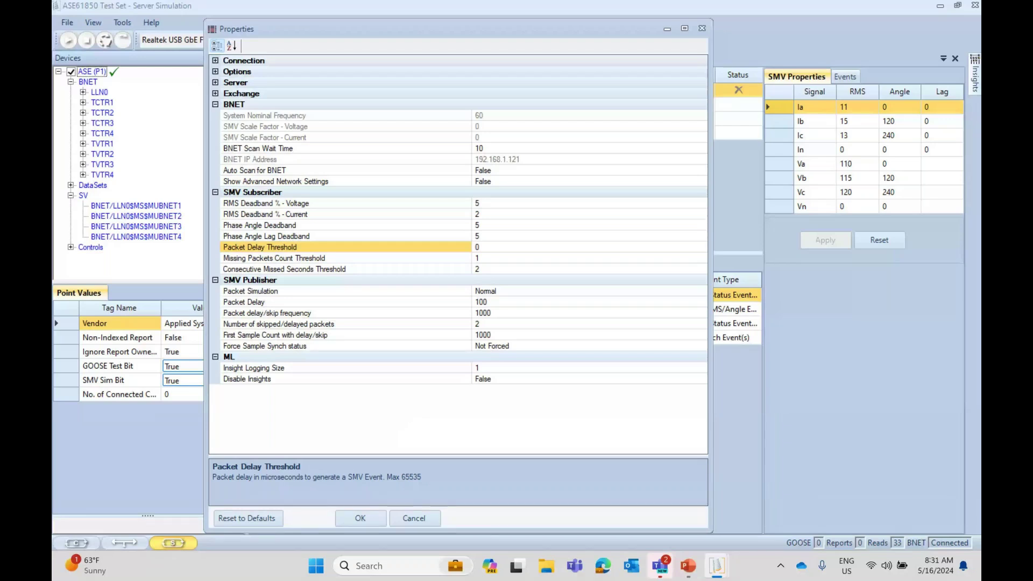
left_click(360, 518)
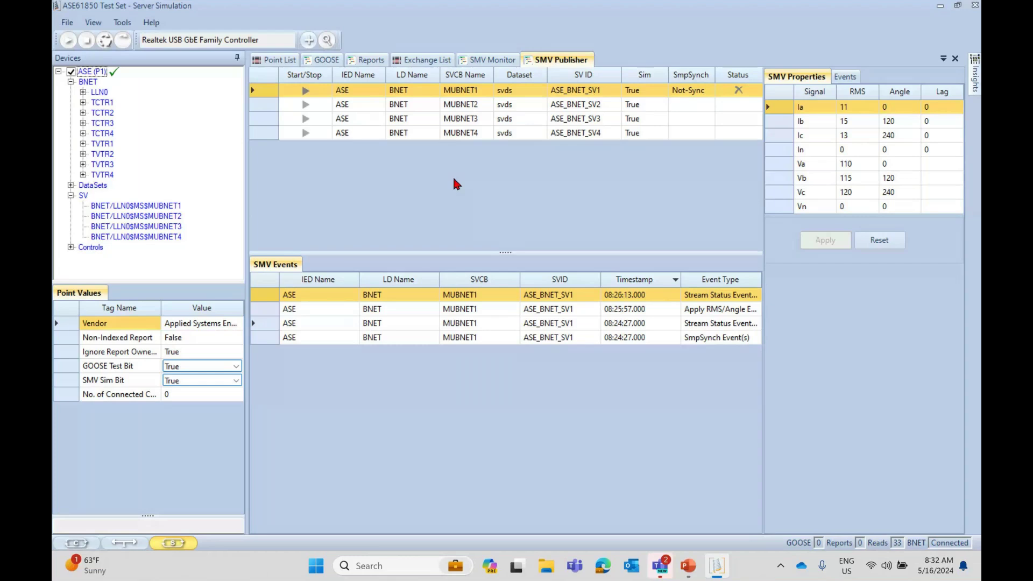
- Start publishing the MUBNET1 stream, and clear the SMV Monitor's event history as its monitoring is restarted
left_click(304, 91)
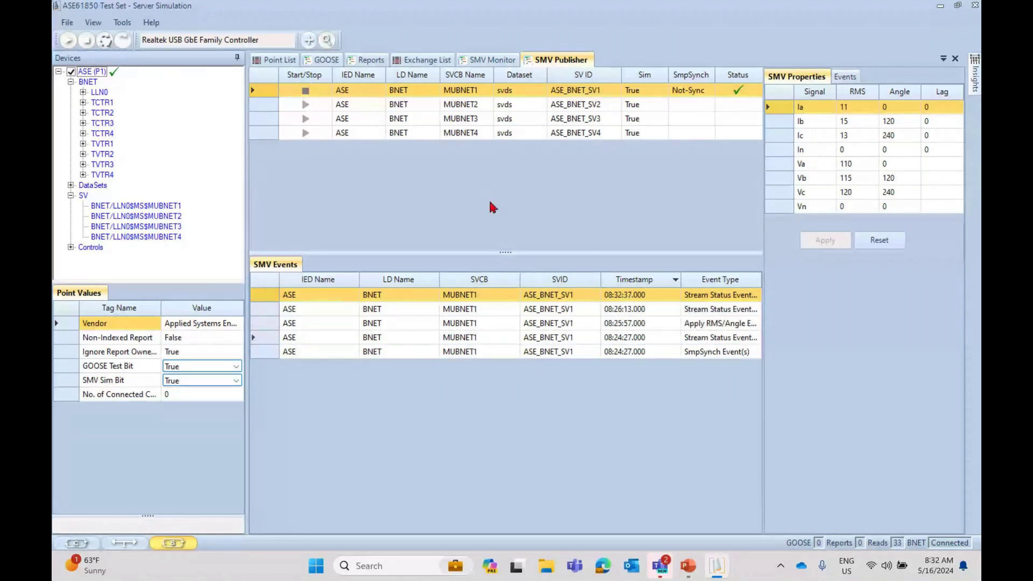
left_click(489, 61)
right_click(515, 336)
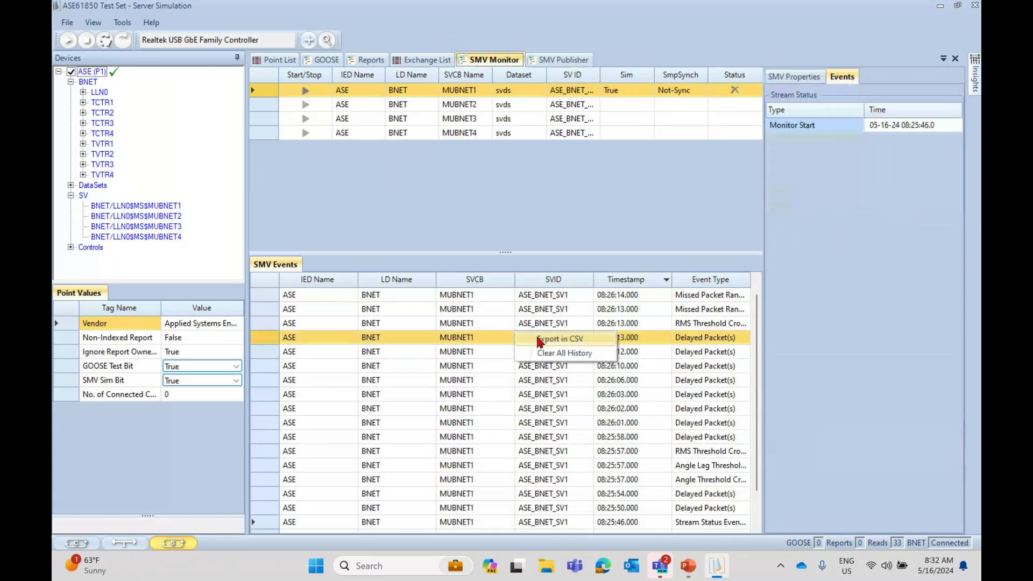
left_click(542, 363)
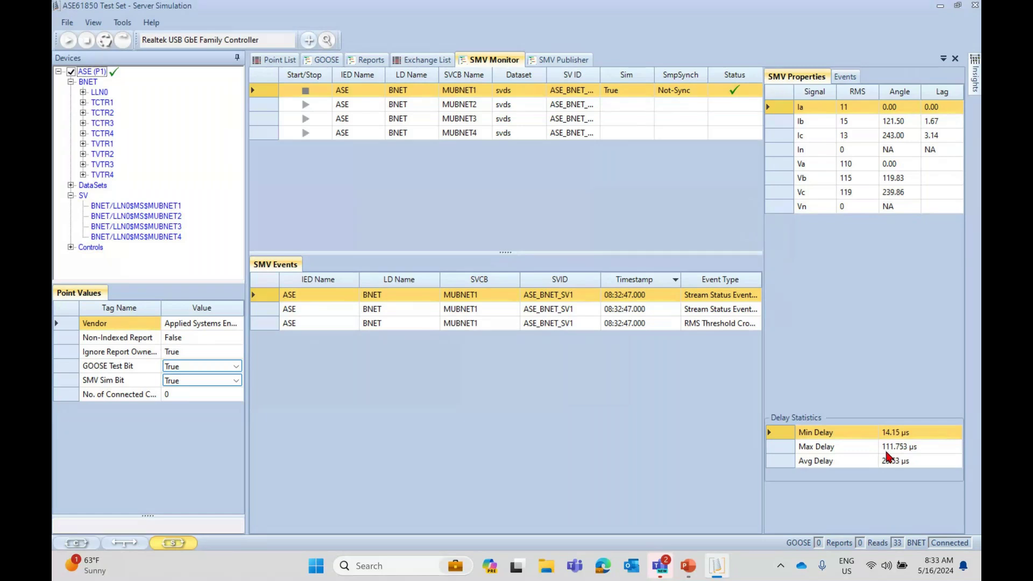
- Compare the monitored stream's delay statistics with the Packet Delay Threshold setting and its description
left_click(845, 463)
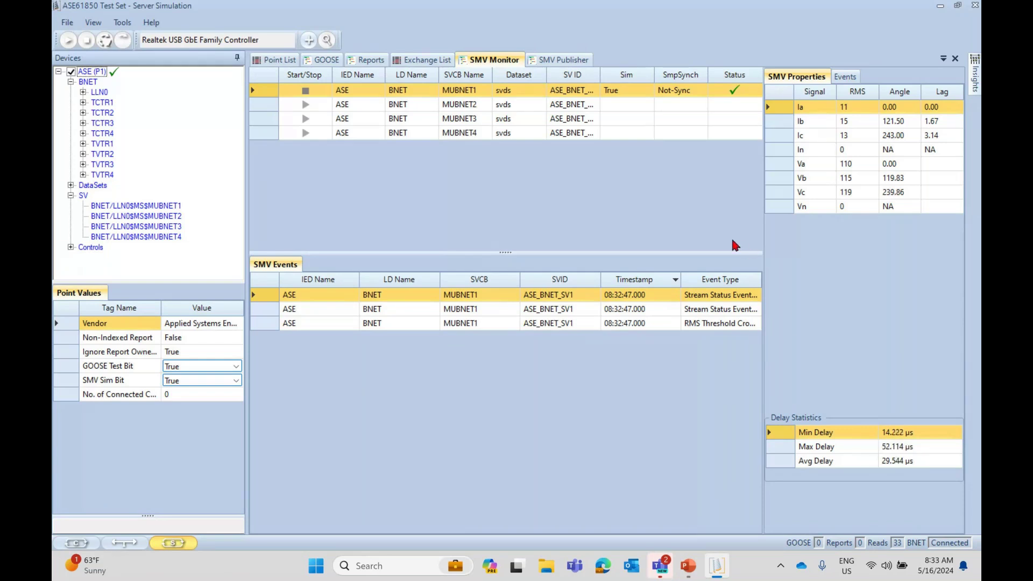
left_click(123, 22)
left_click(130, 34)
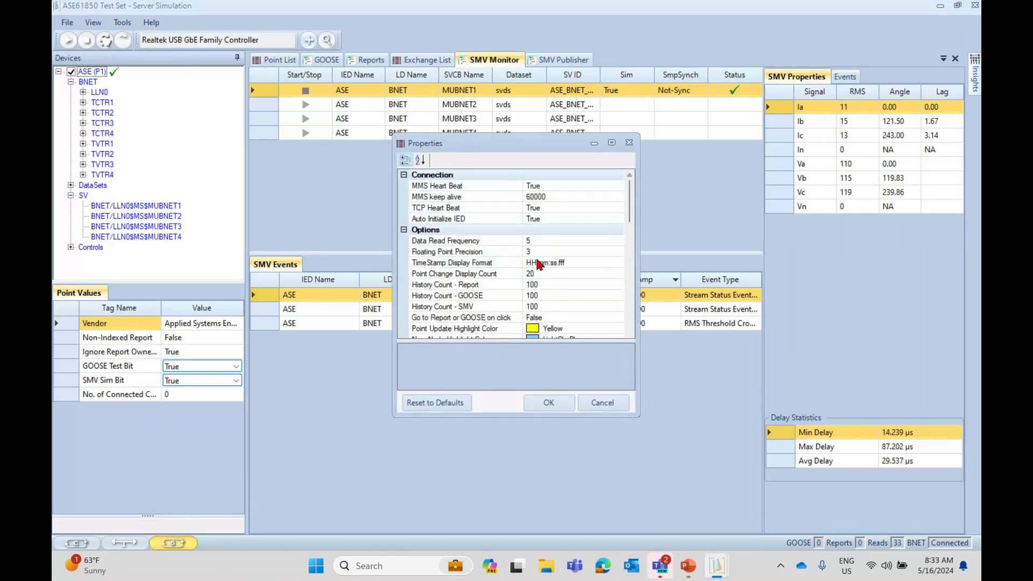
scroll(618, 211, "down", 10)
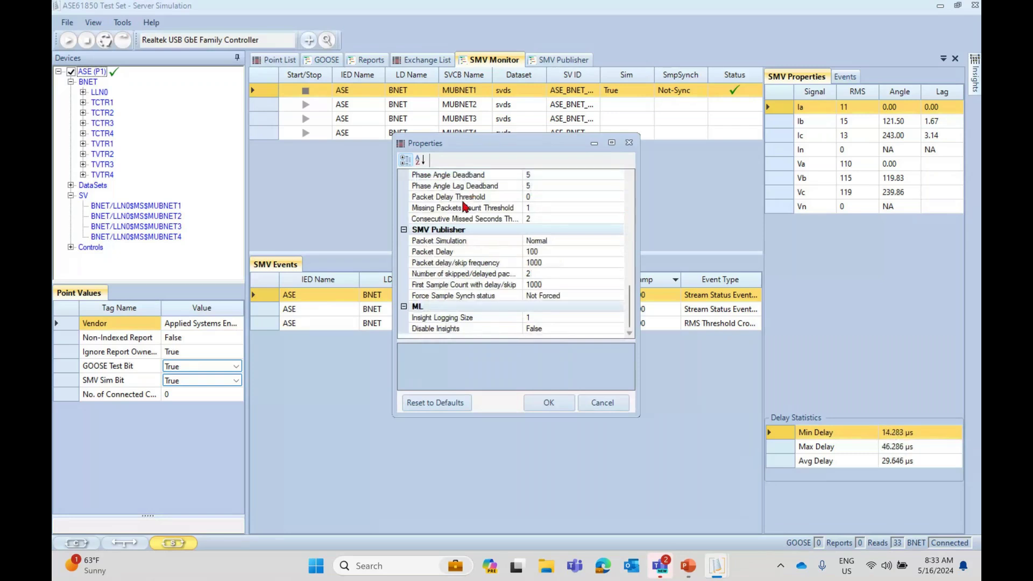
left_click(462, 198)
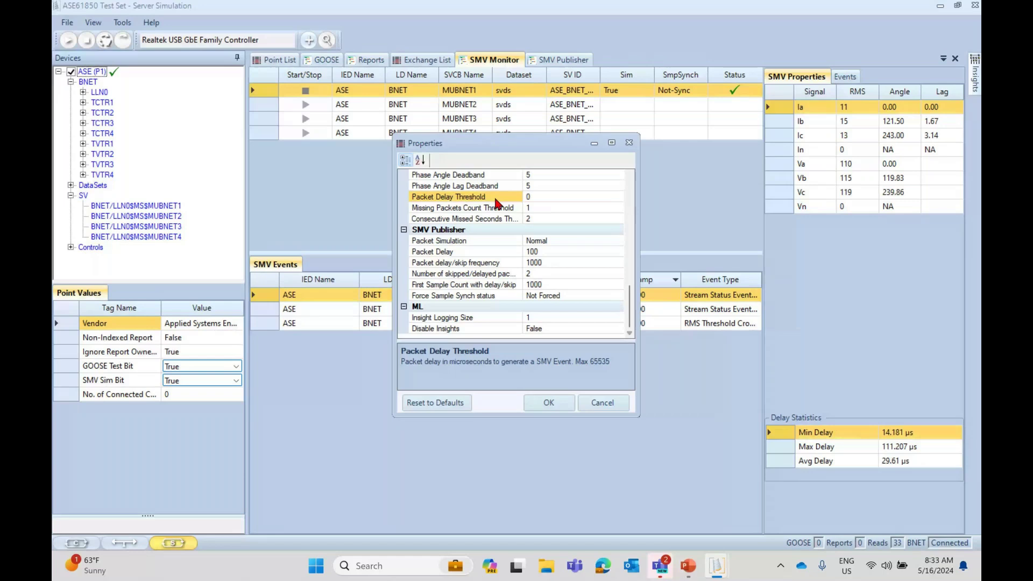
left_click(629, 146)
- Set the RMS value of Ia to 17 for the published MUBNET1 stream and apply it
left_click(558, 60)
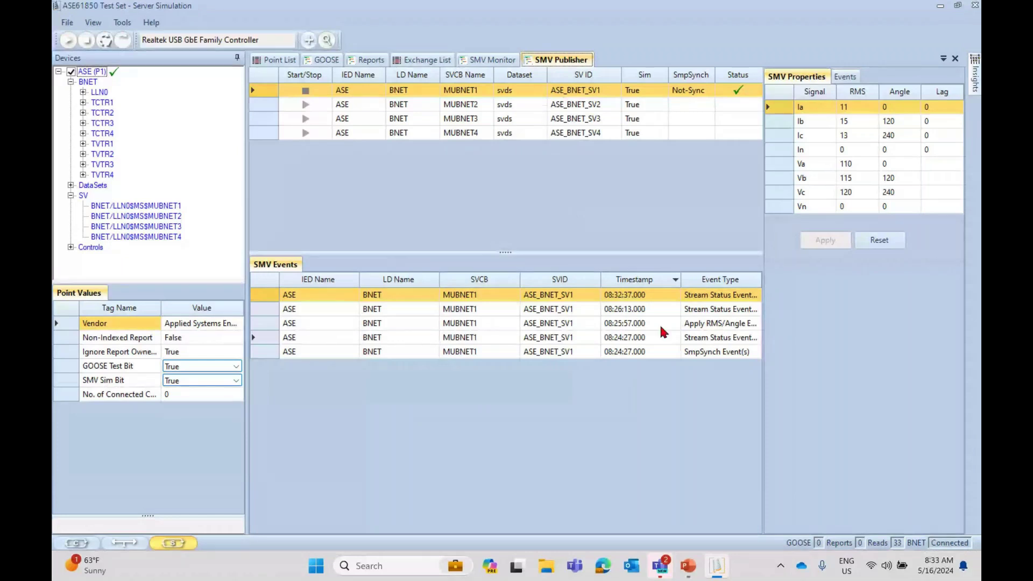
left_click(492, 59)
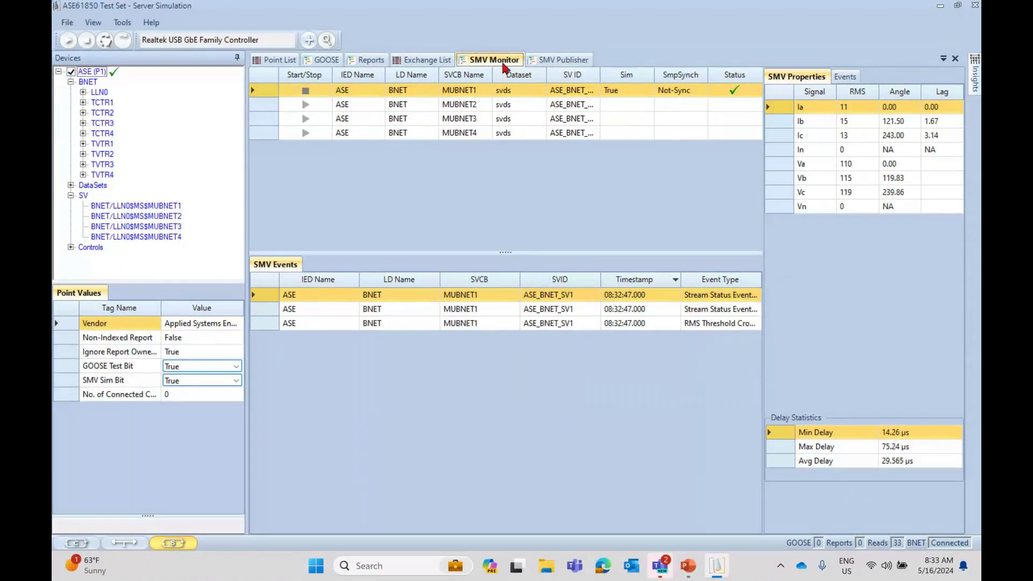
left_click(557, 58)
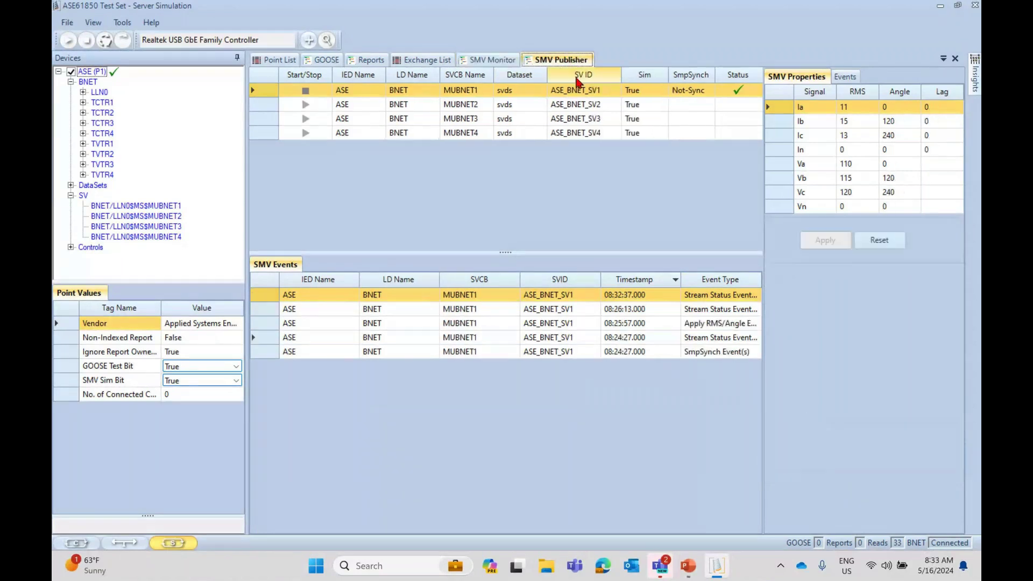
left_click(847, 104)
type("7")
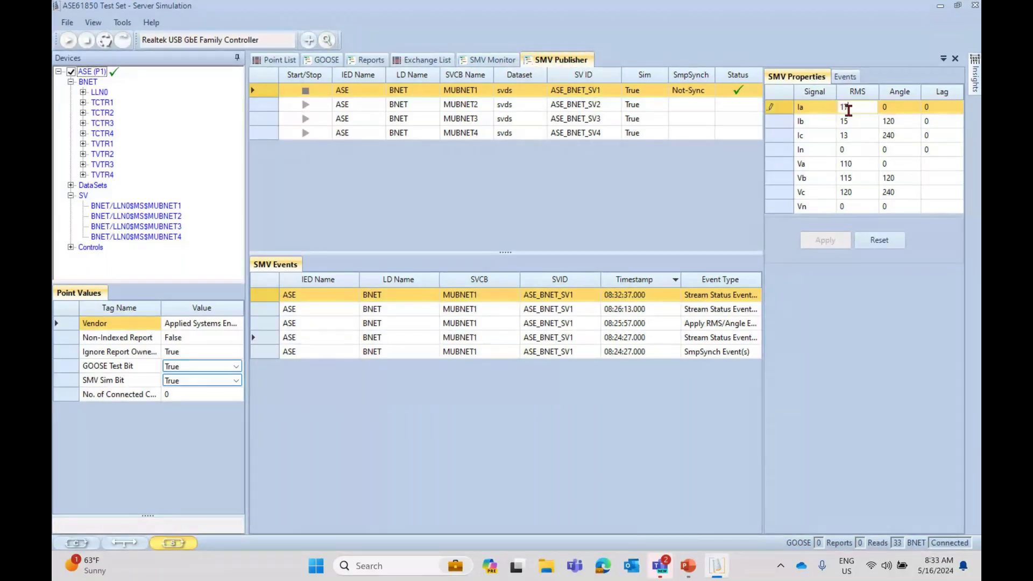
key("Return")
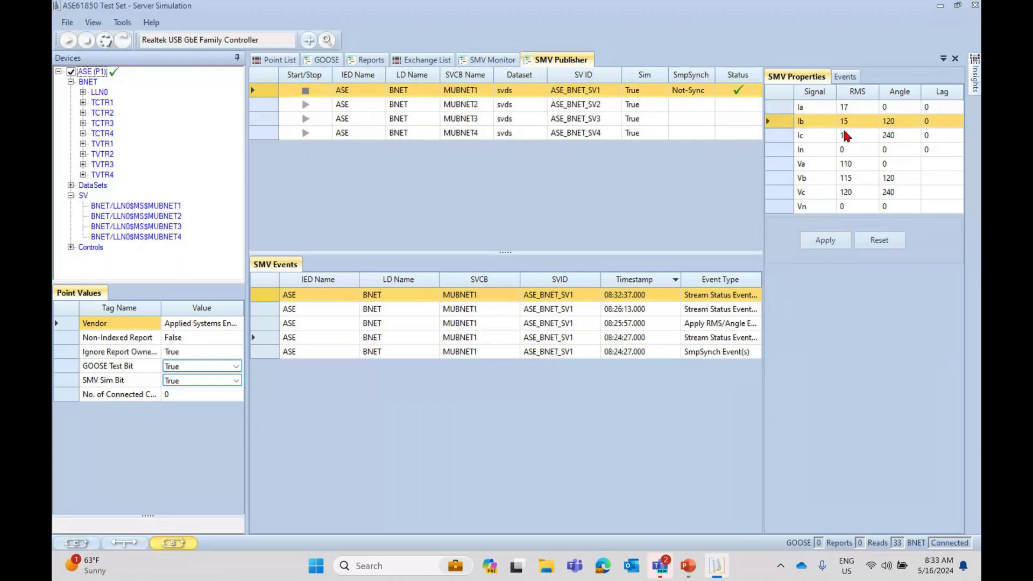
left_click(832, 240)
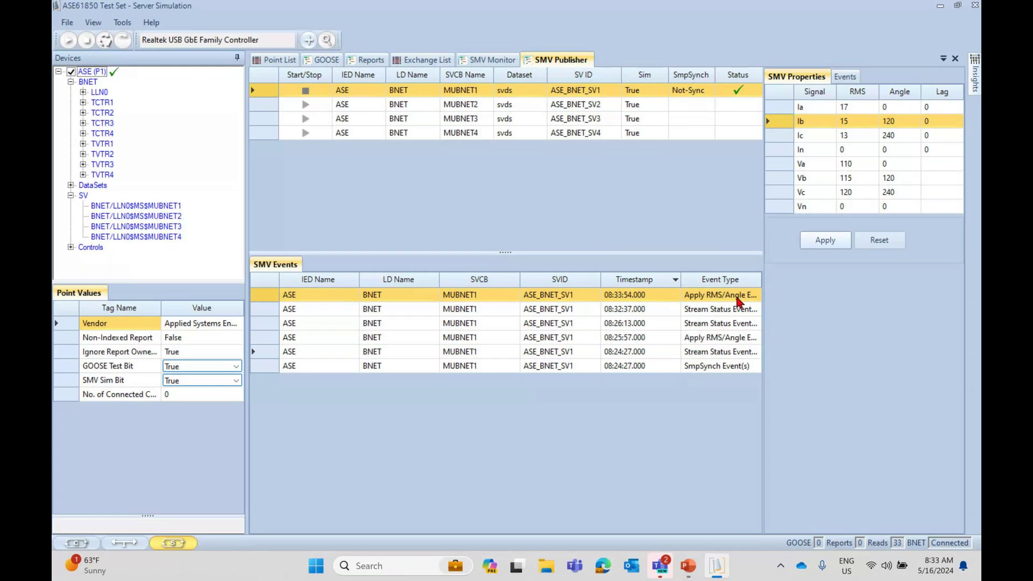
- Examine the newest RMS threshold crossing event and the signal values of MUBNET1 in the SMV Monitor
left_click(490, 62)
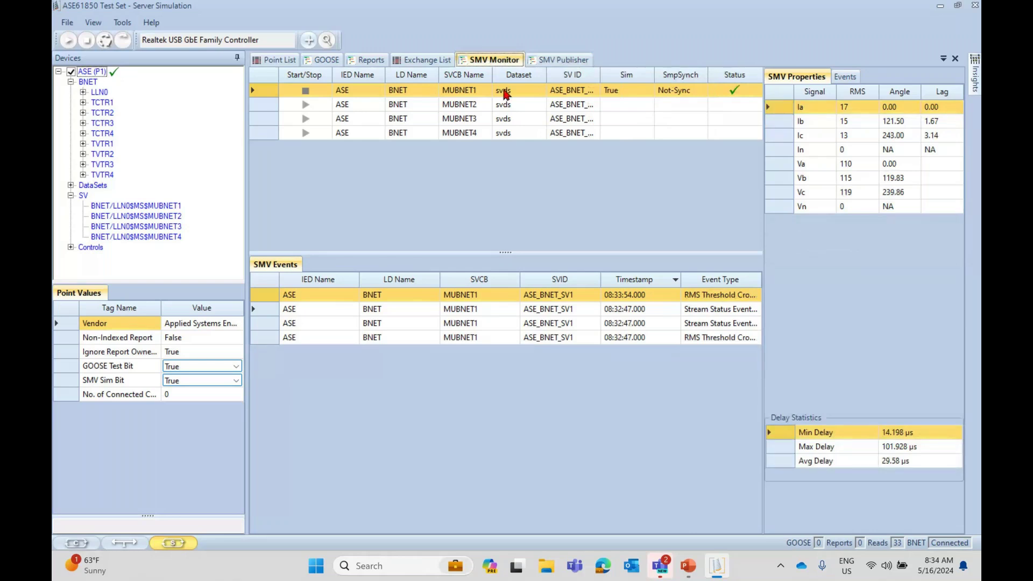
left_click(703, 297)
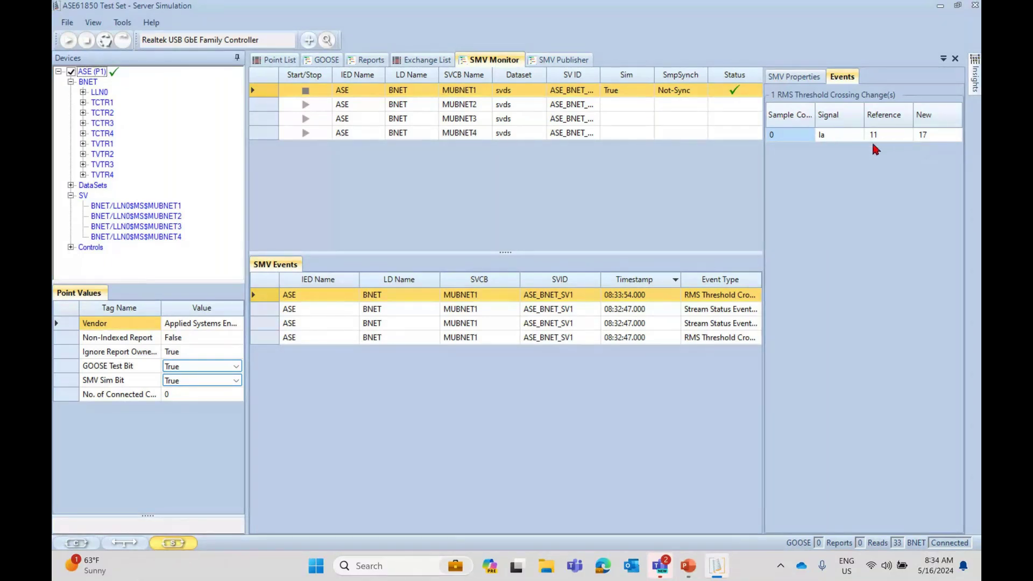
left_click(793, 77)
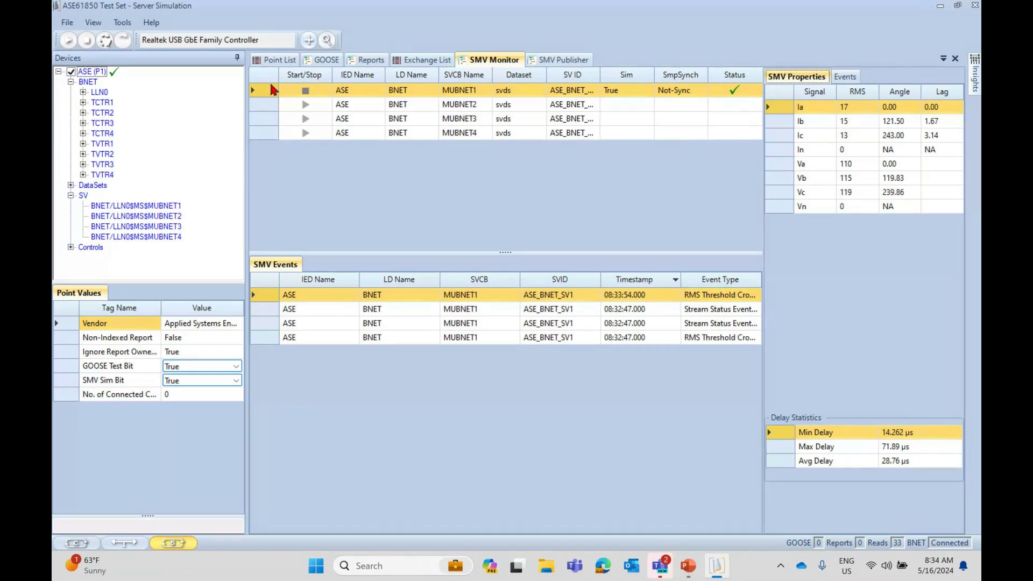
- Read the descriptions of the SMV Subscriber's voltage and current RMS deadbands and the Phase Angle Deadband
left_click(122, 22)
left_click(172, 102)
left_click_drag(628, 200, 631, 309)
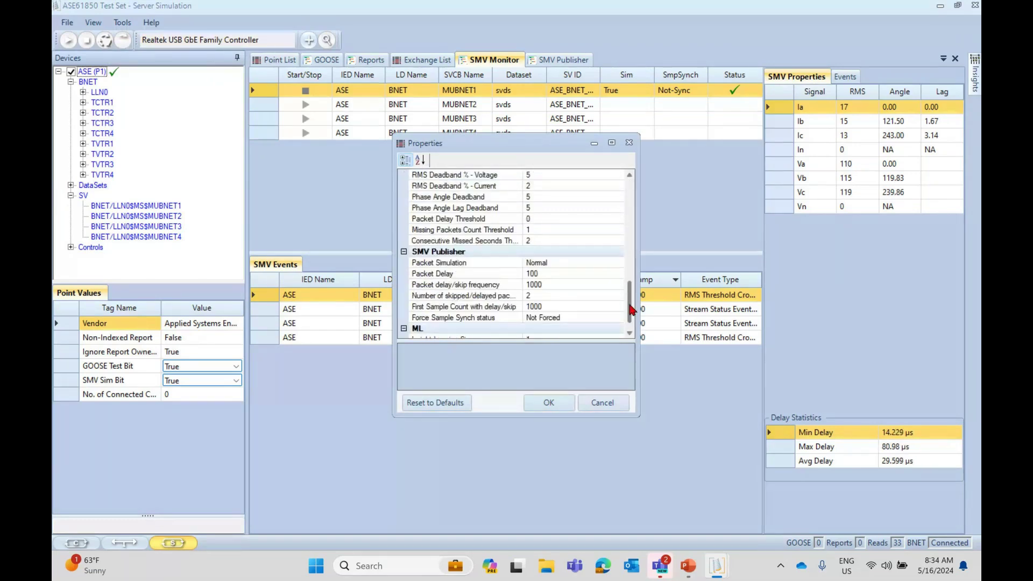
scroll(466, 266, "up", 3)
left_click(464, 264)
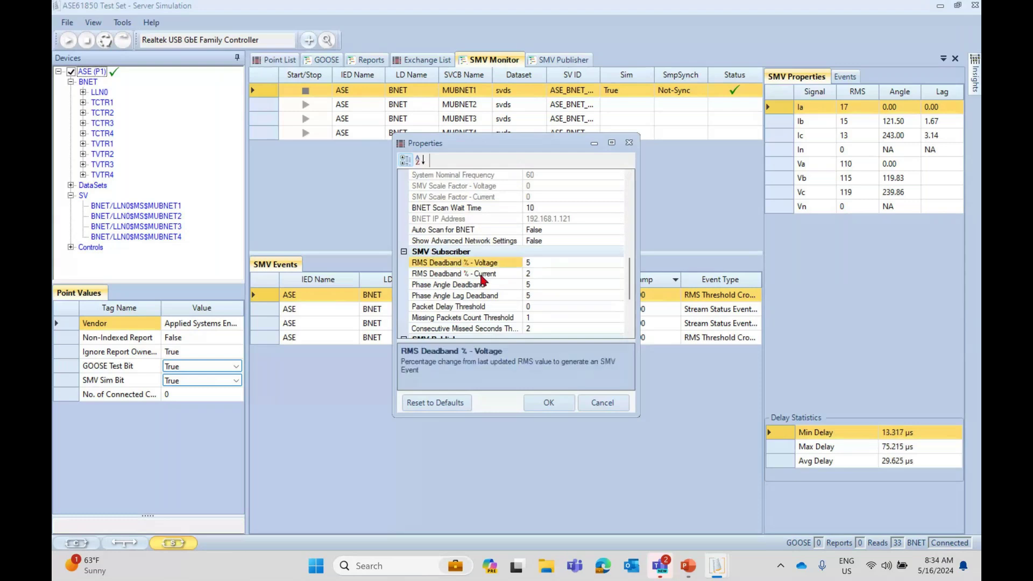
left_click(488, 273)
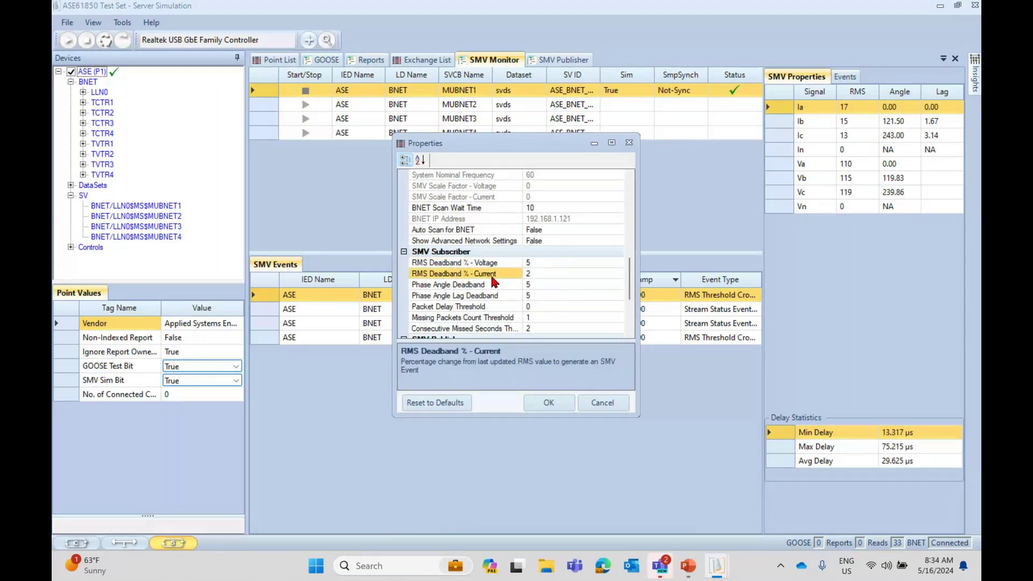
left_click(486, 285)
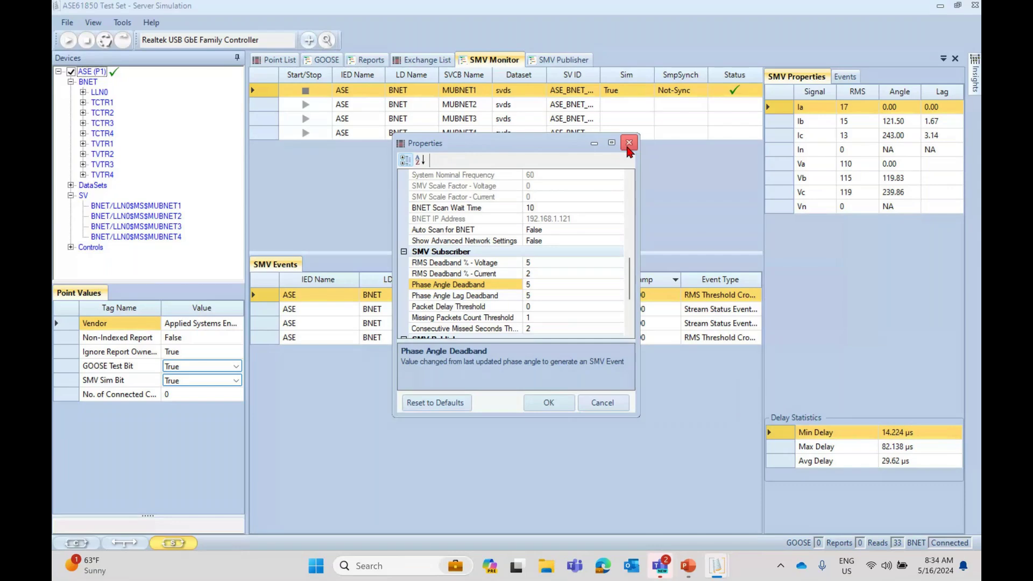
left_click(627, 144)
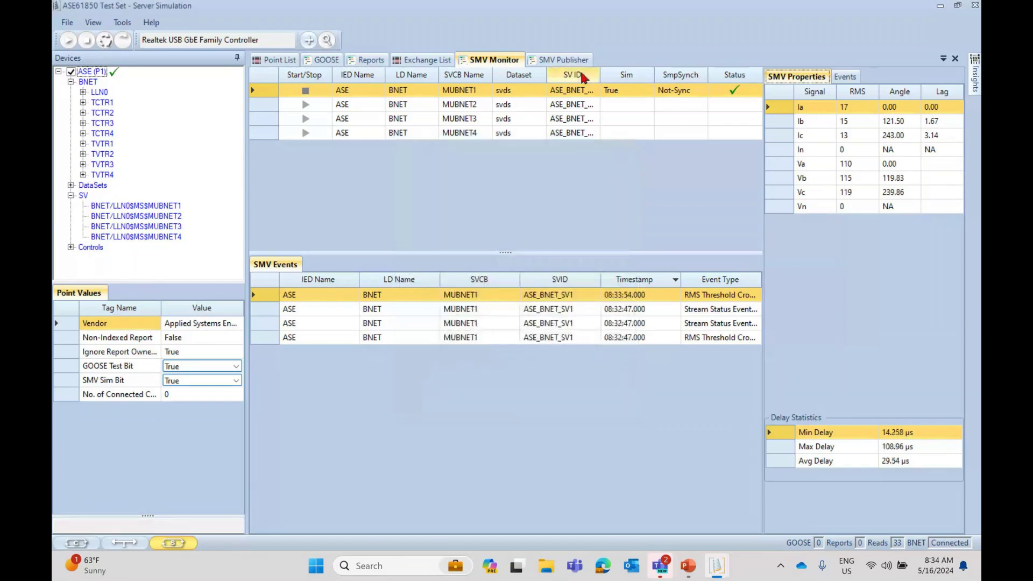
- Apply an angle of 125 to Ib in the published MUBNET1 stream and check the SMV Monitor for events
left_click(570, 66)
double_click(894, 120)
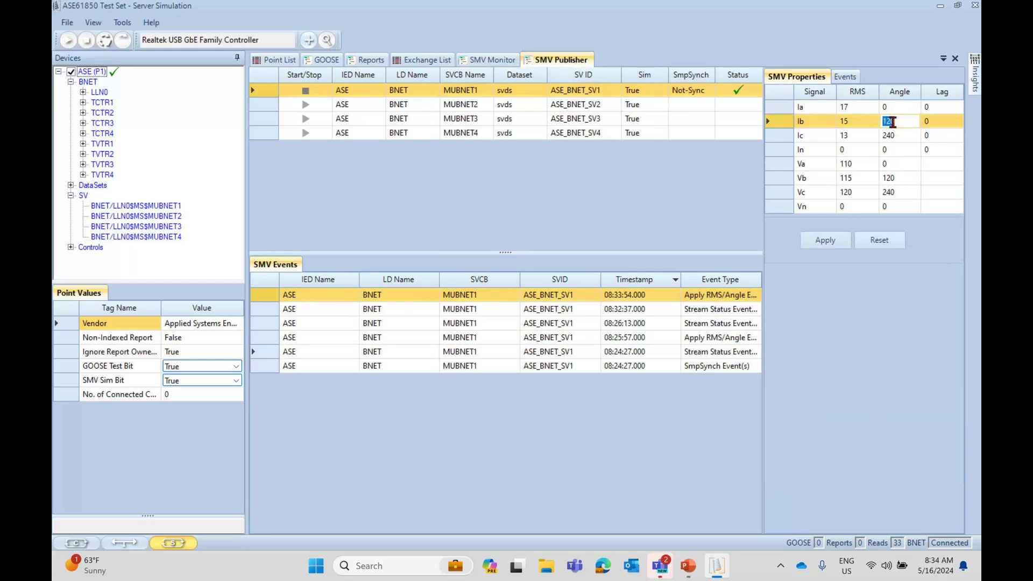
type("1")
left_click(492, 60)
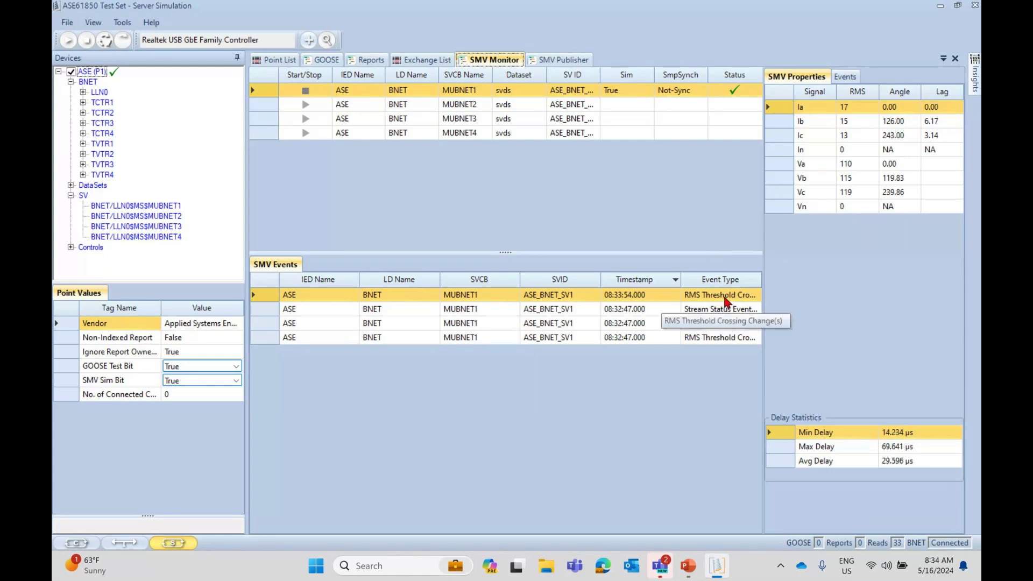
- Set the angle of Ib to 135 in the published MUBNET1 stream and apply it
left_click(559, 60)
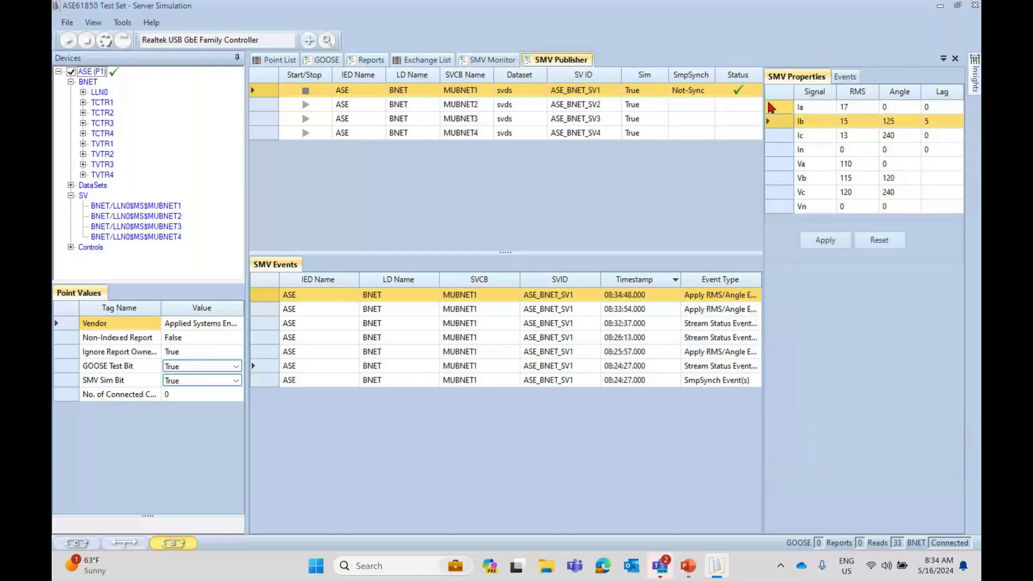
left_click(897, 122)
type("1")
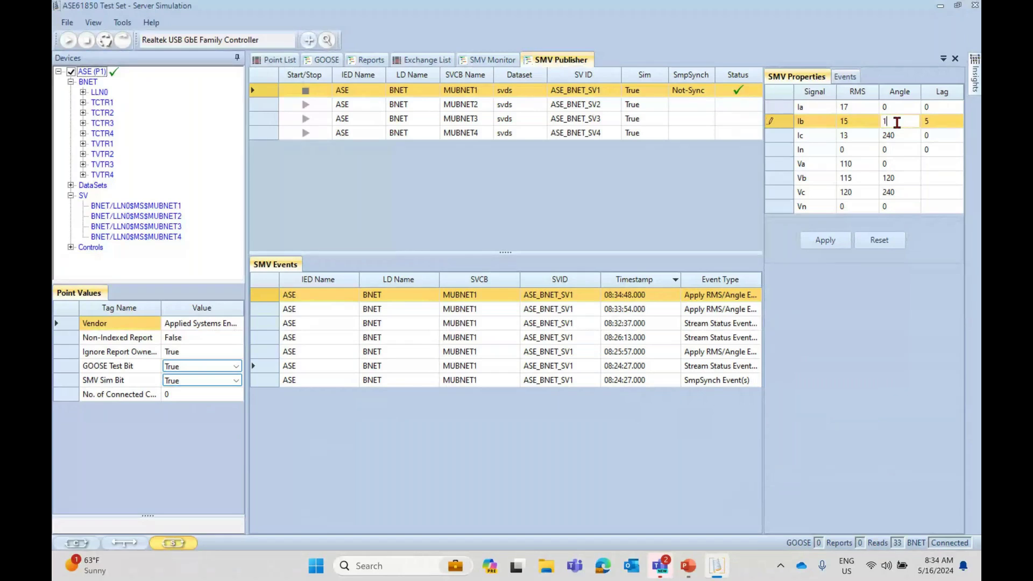
type("35")
left_click(830, 240)
- Examine the details of the newest angle threshold and angle lag threshold crossing events in the SMV Monitor
left_click(491, 60)
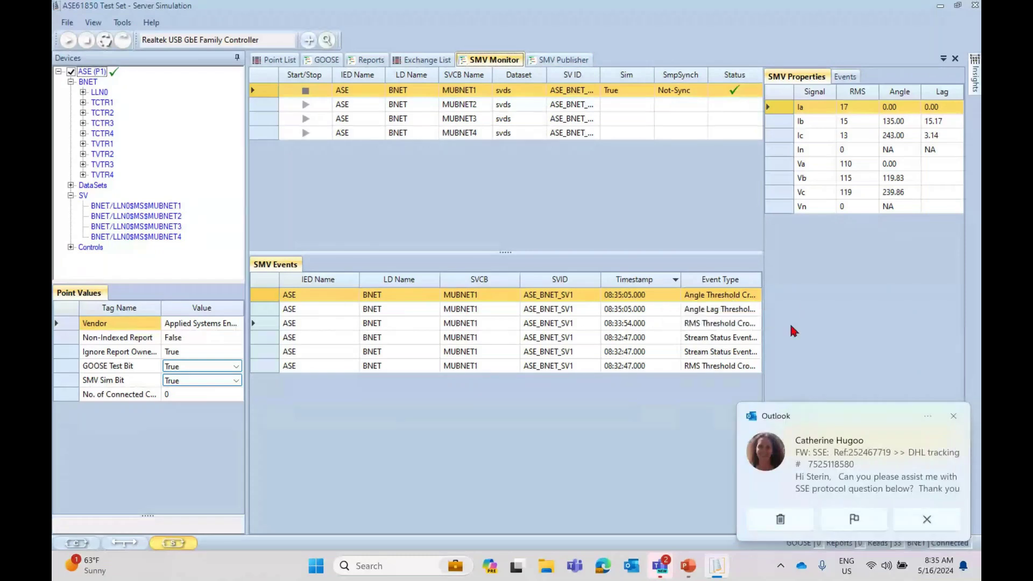
double_click(724, 299)
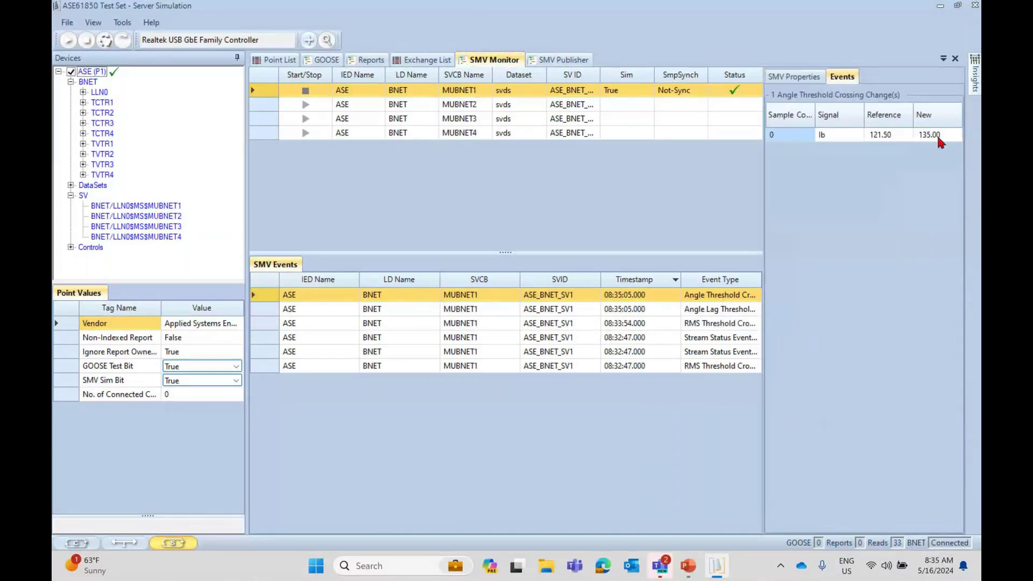
double_click(753, 308)
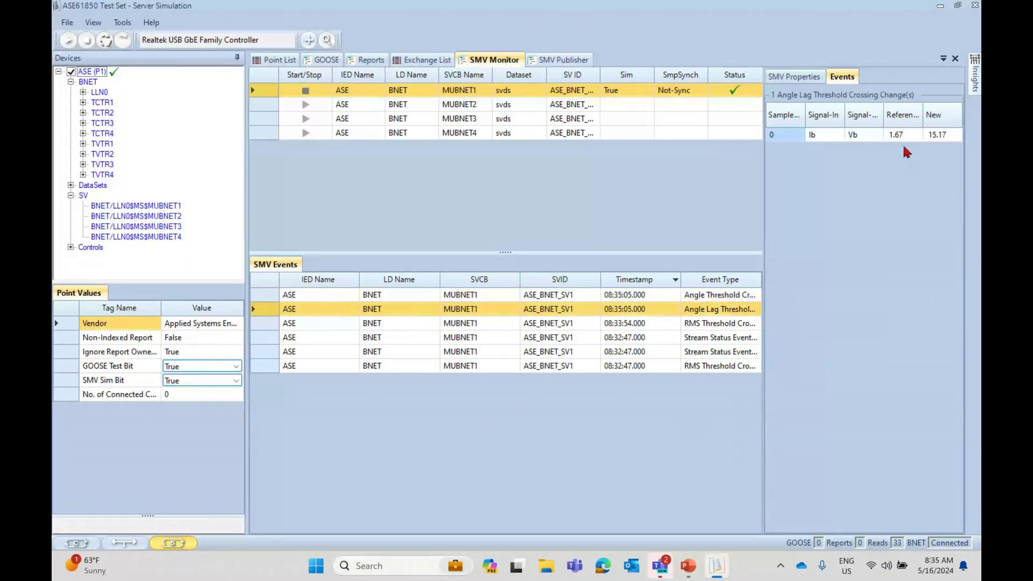
- Examine the details of the Ib angle threshold crossing event, and return to the SMV Publisher
left_click(726, 296)
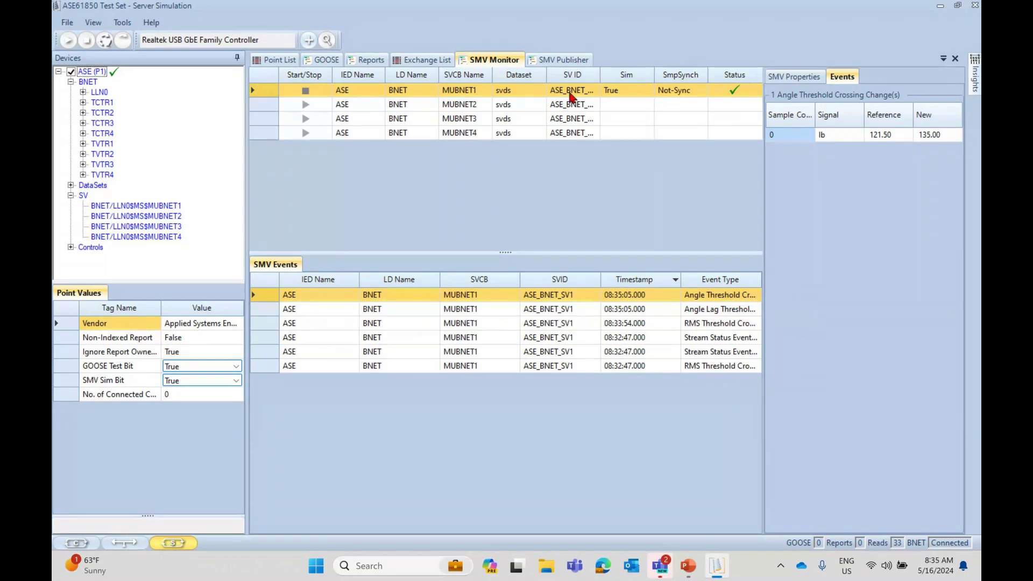
left_click(563, 67)
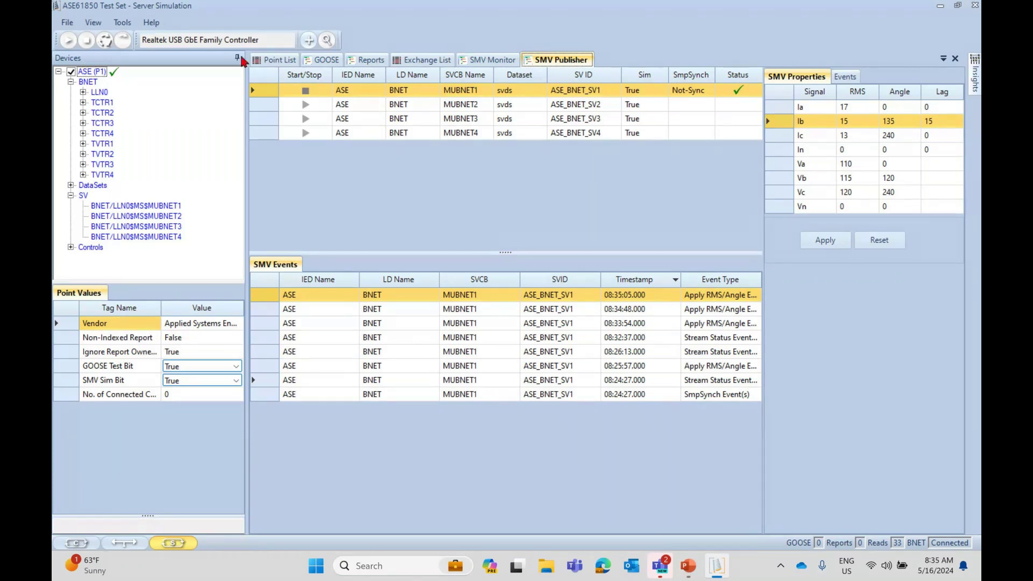
left_click(123, 23)
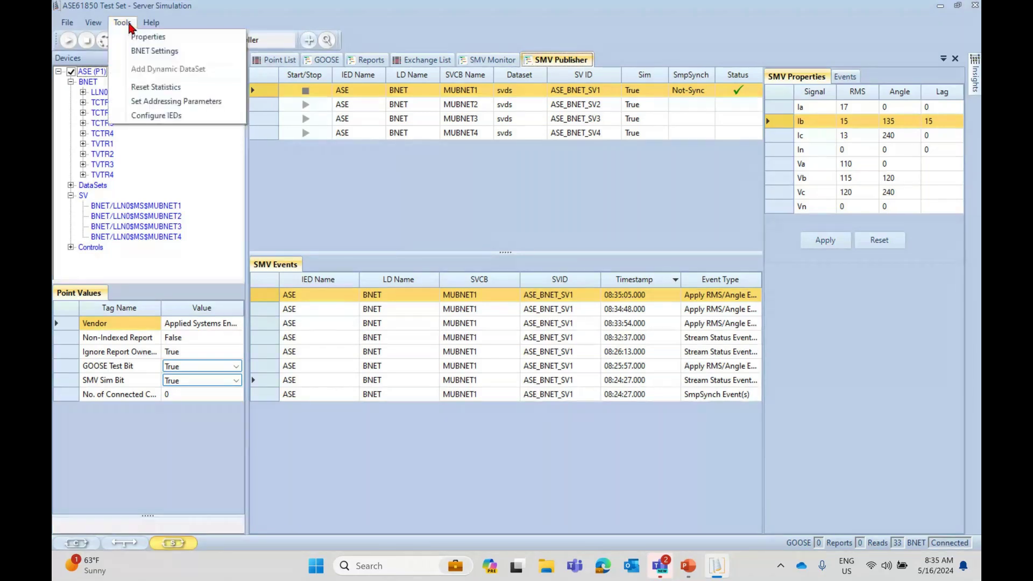
left_click(171, 49)
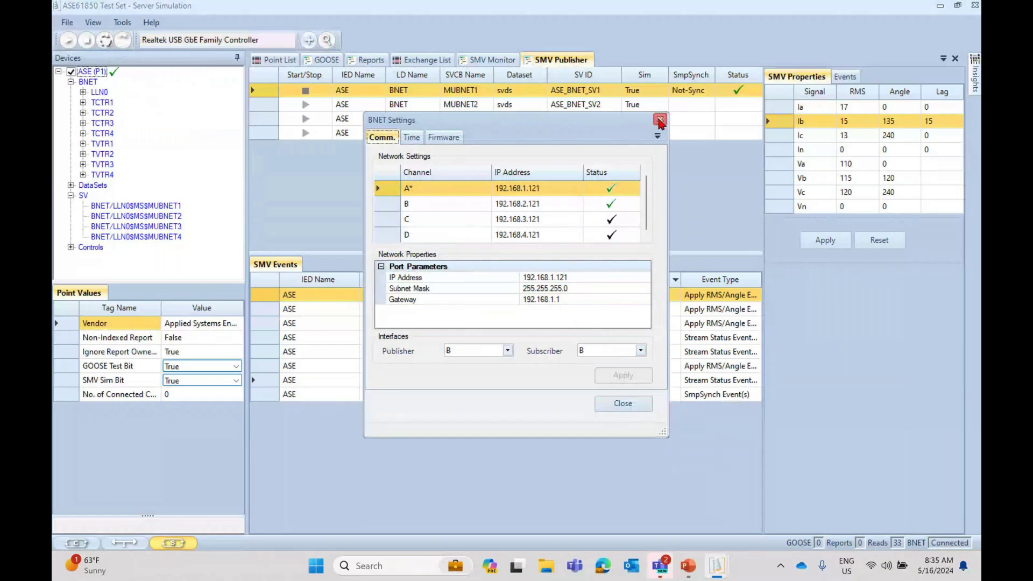
left_click(660, 121)
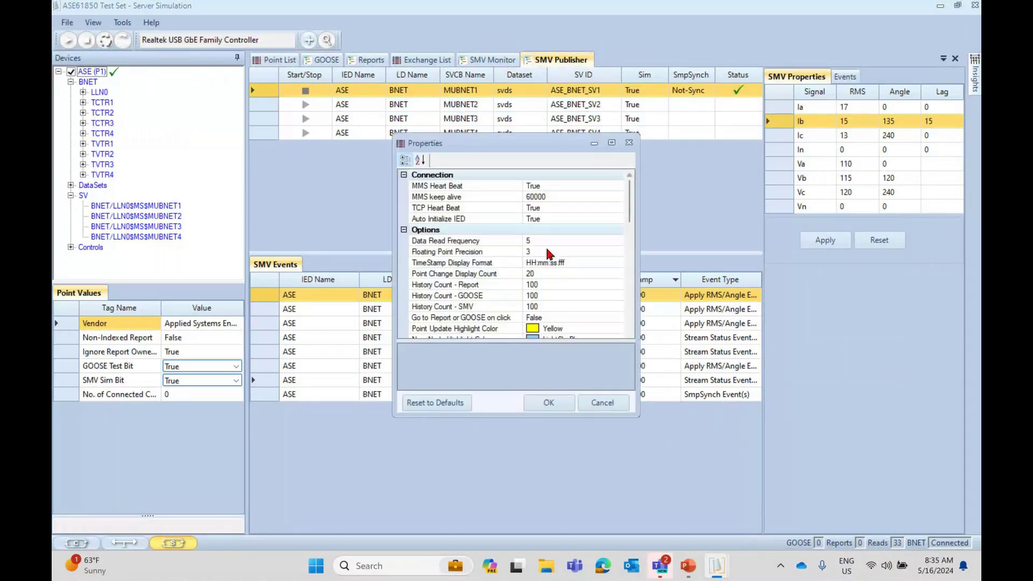
- In the SMV Publisher properties, set Packet Simulation to Delay and Packet Delay to 125 microseconds
left_click_drag(629, 214, 633, 326)
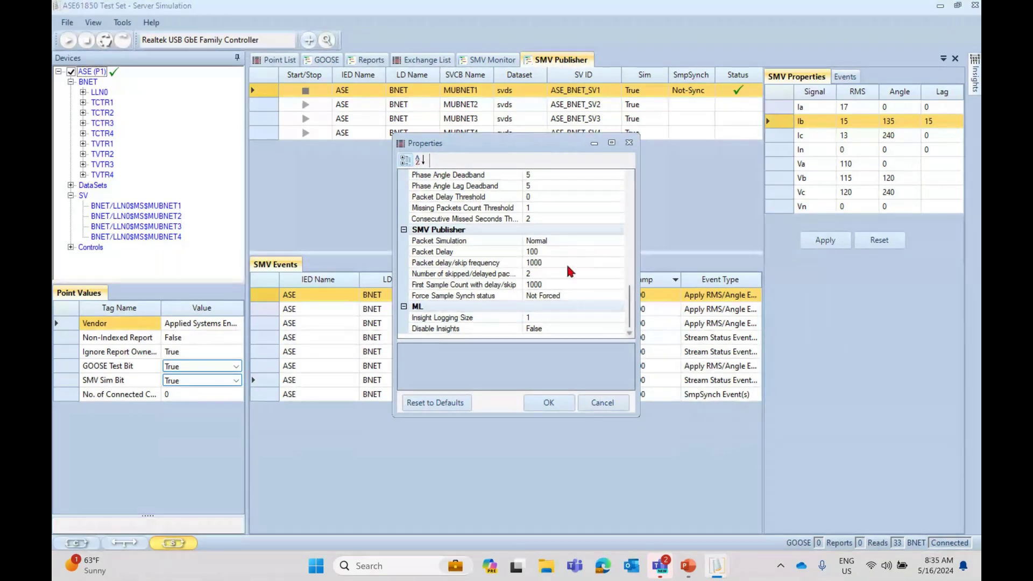
left_click(505, 252)
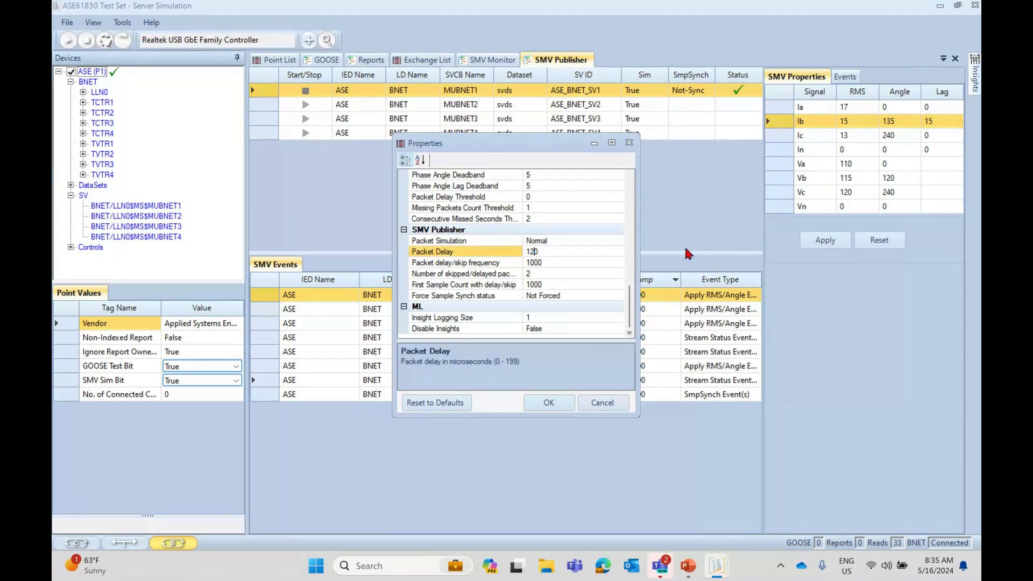
scroll(630, 302, "up", 1)
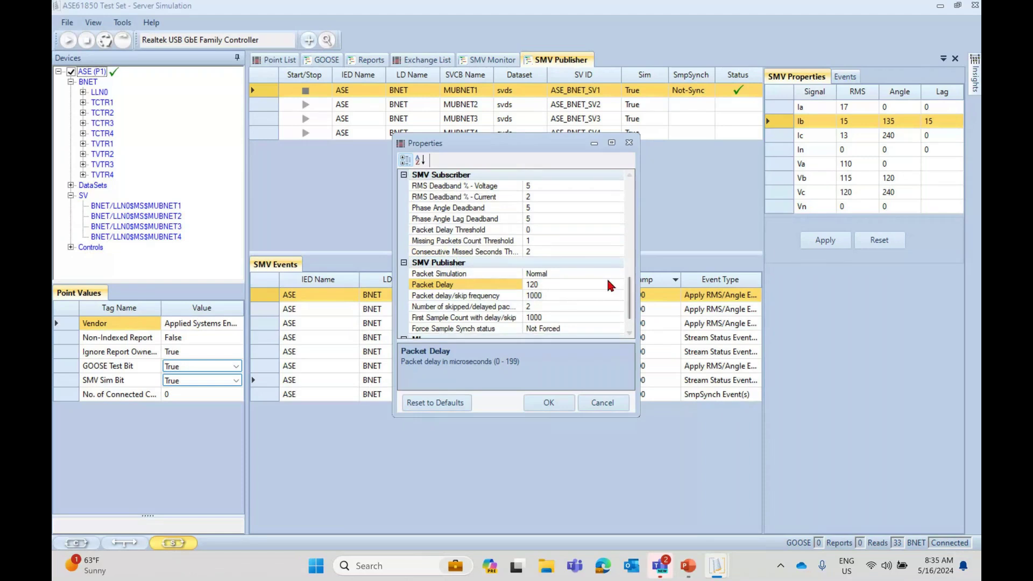
left_click(612, 273)
left_click(612, 272)
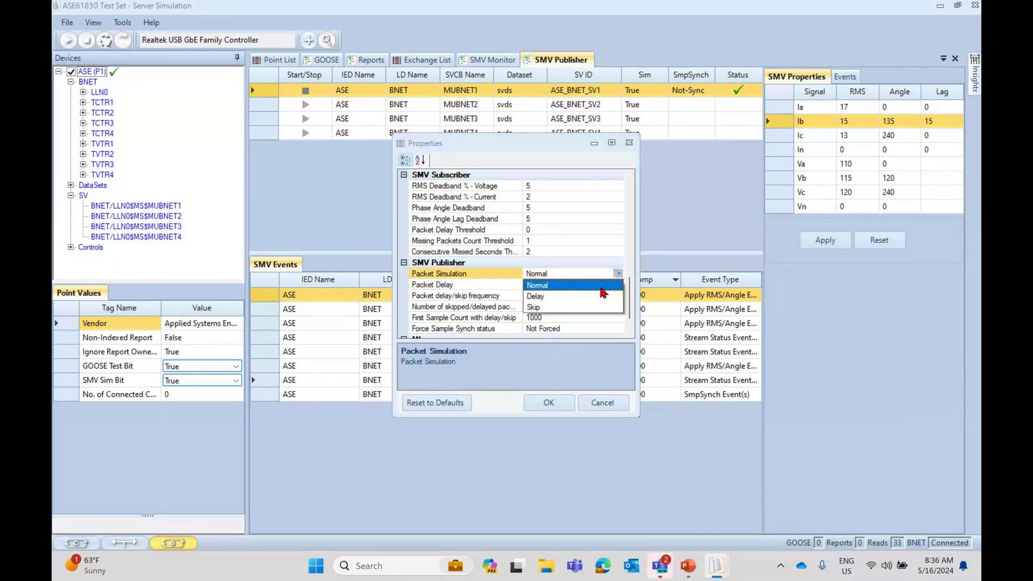
left_click(551, 296)
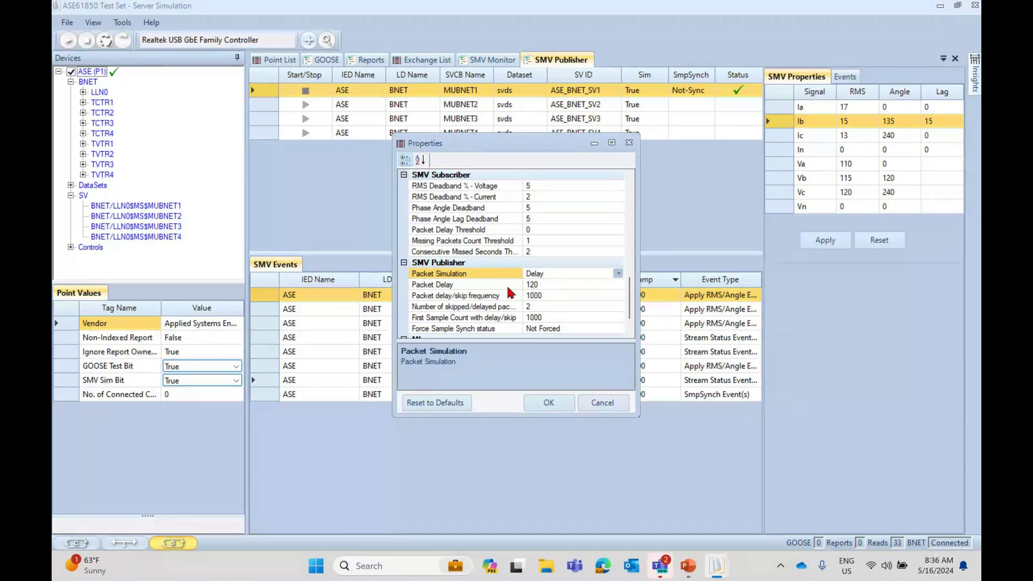
left_click(542, 285)
key("BackSpace")
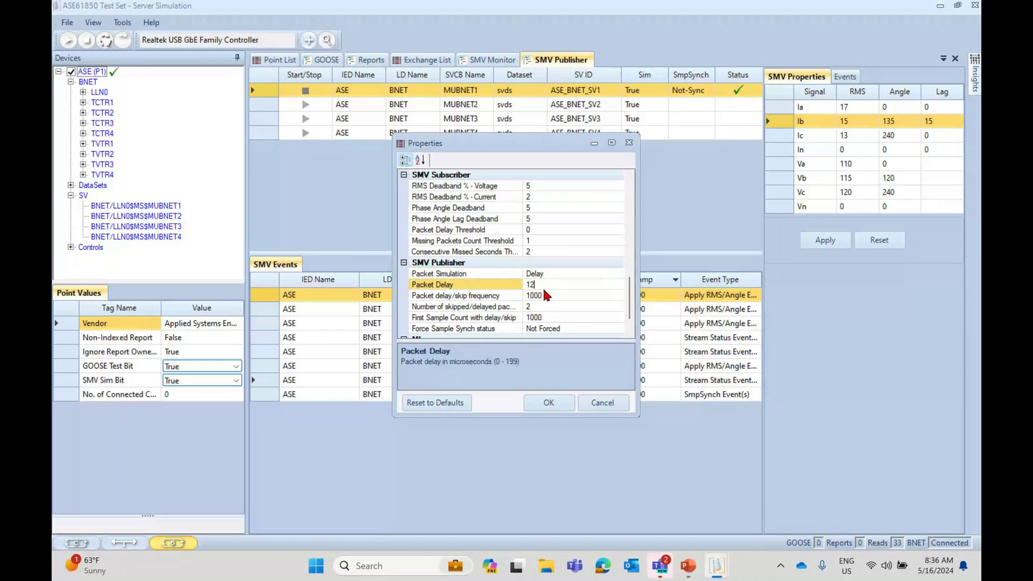
type("5")
- Set the SMV Subscriber's Packet Delay Threshold to 120 microseconds, apply the properties, and check the SMV Monitor for delayed packet events
left_click(480, 299)
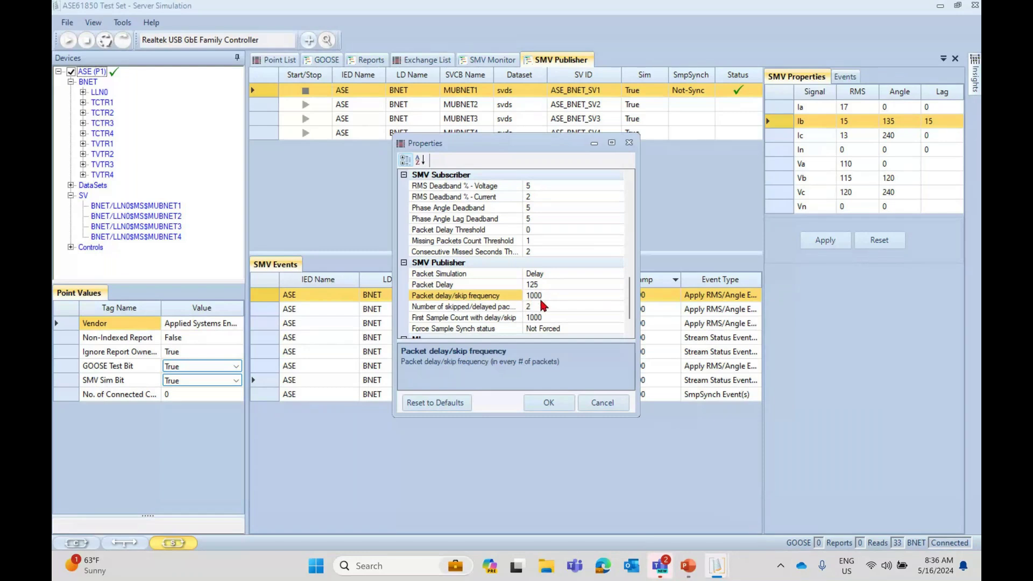
left_click(545, 298)
double_click(545, 297)
left_click(546, 288)
left_click(548, 294)
left_click(531, 229)
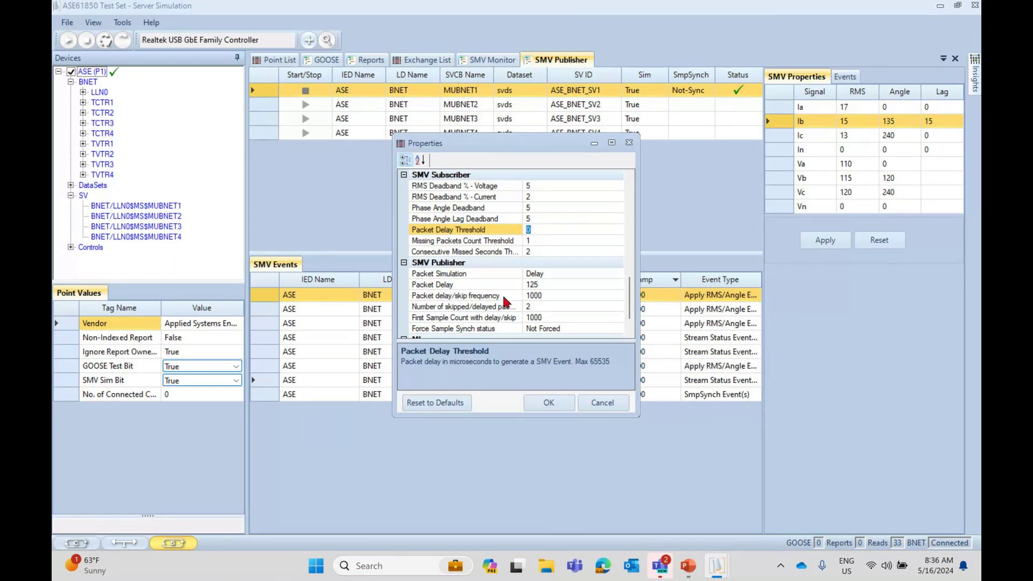
type("120")
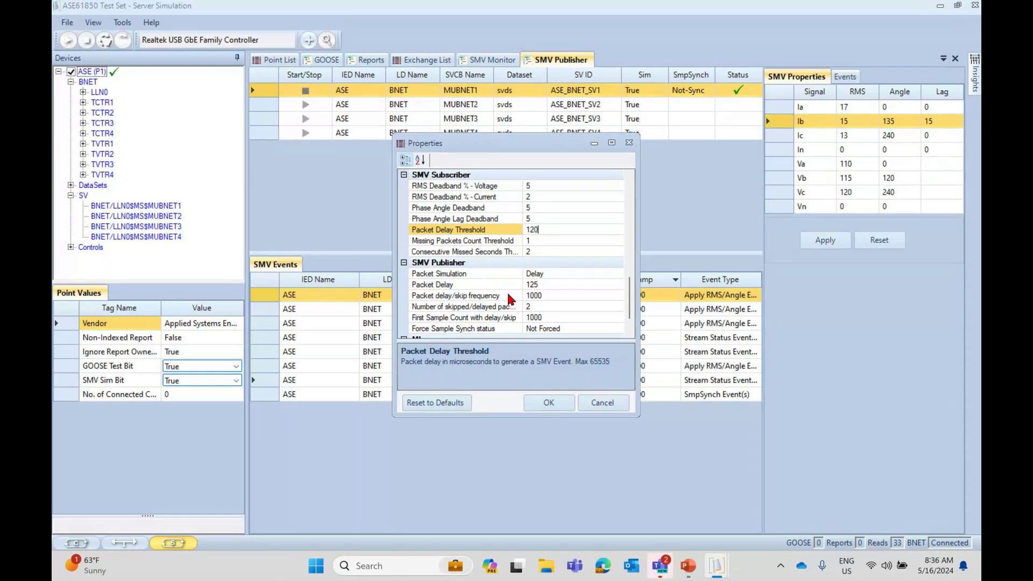
left_click(560, 403)
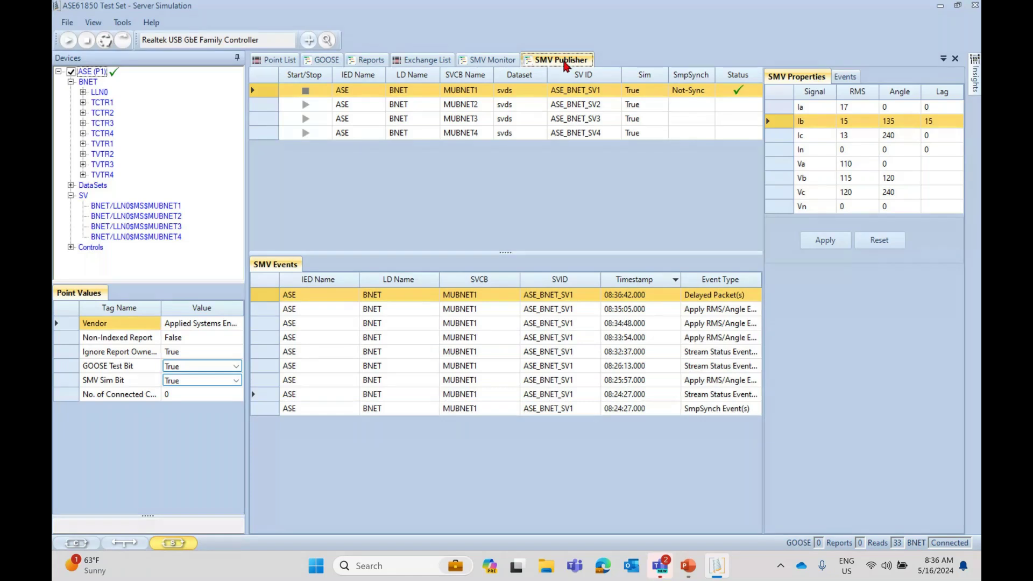
left_click(488, 60)
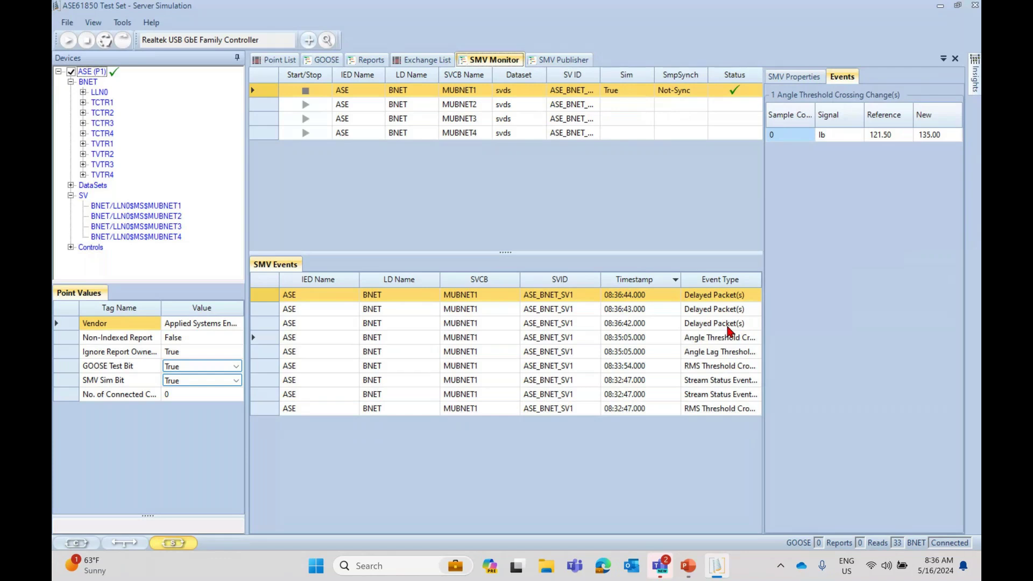
- Set the SMV Subscriber's Packet Delay Threshold to 0 and apply the change
left_click(124, 23)
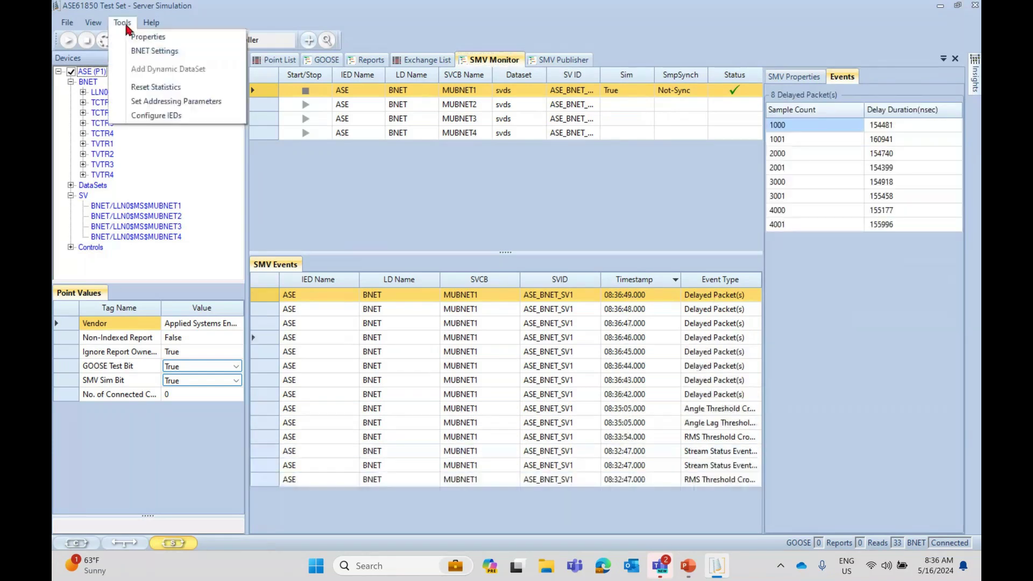
left_click(169, 52)
left_click_drag(631, 249, 628, 311)
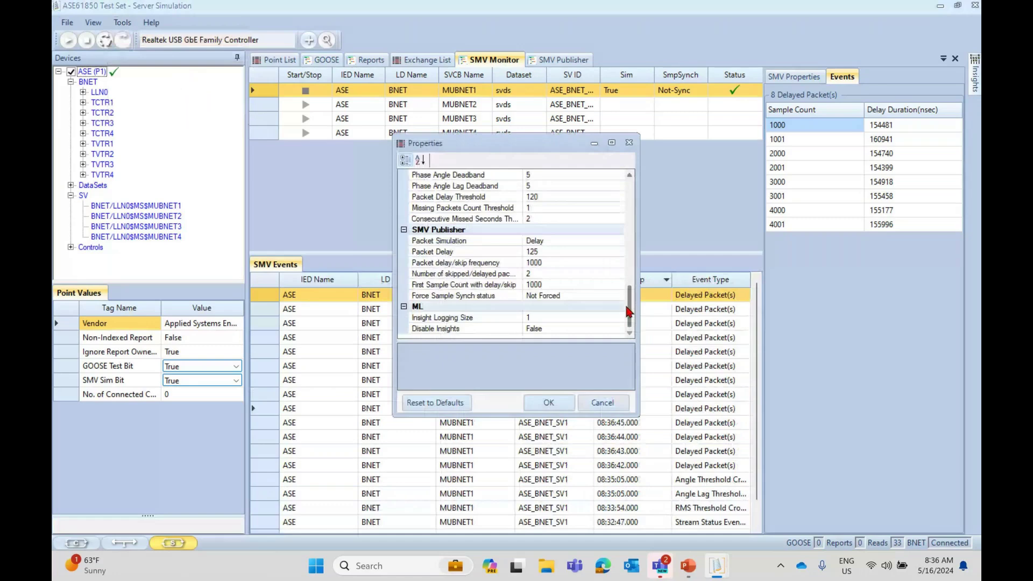
scroll(545, 253, "up", 2)
left_click(545, 252)
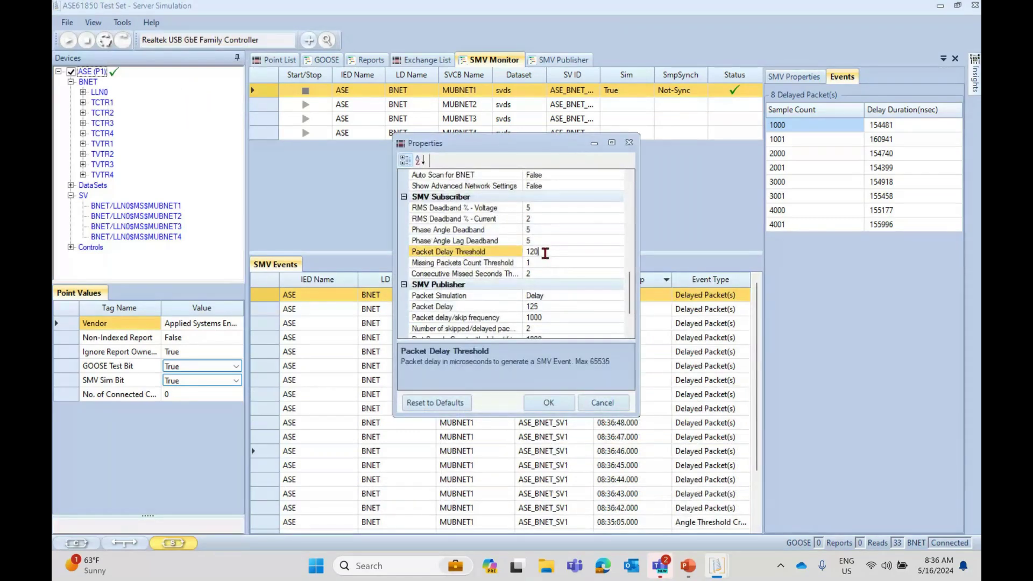
key("BackSpace")
key("BackSpace")
key("BackSpace")
type("0")
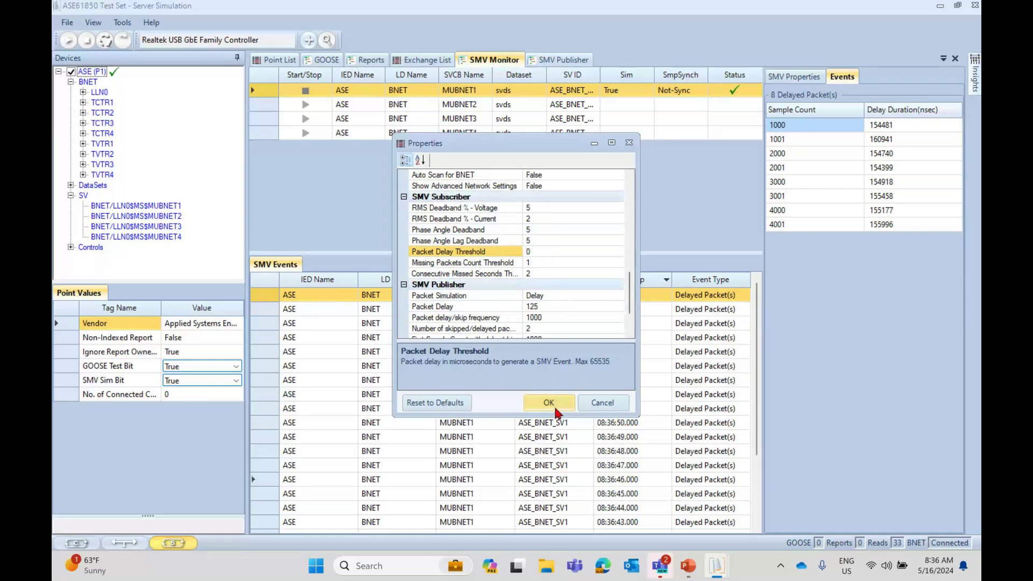
left_click(554, 404)
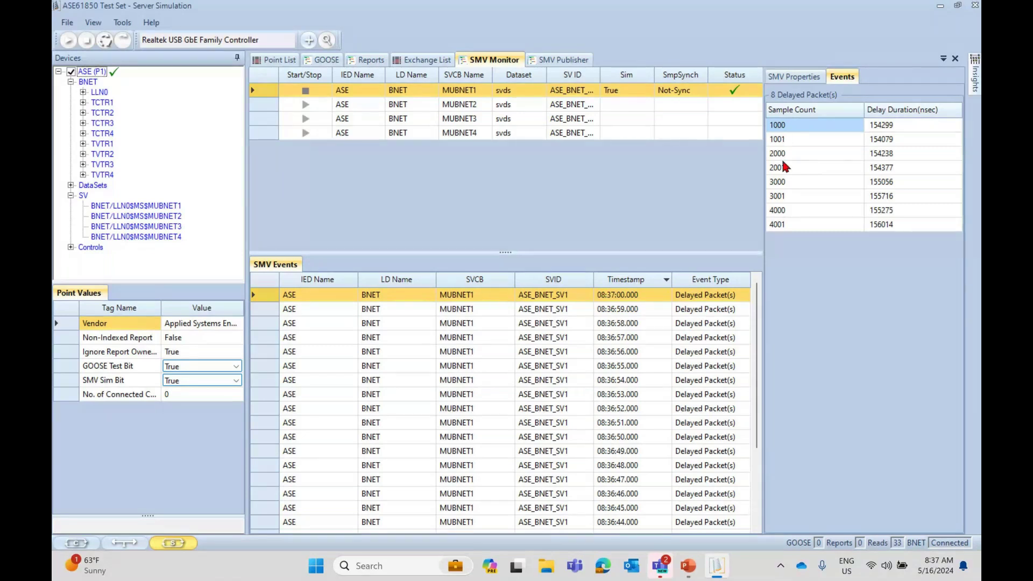
- Compare the SMV Publisher's delay/skip frequency, number of skipped/delayed packets and first sample count settings with the sample counts of the delayed packets
left_click(121, 23)
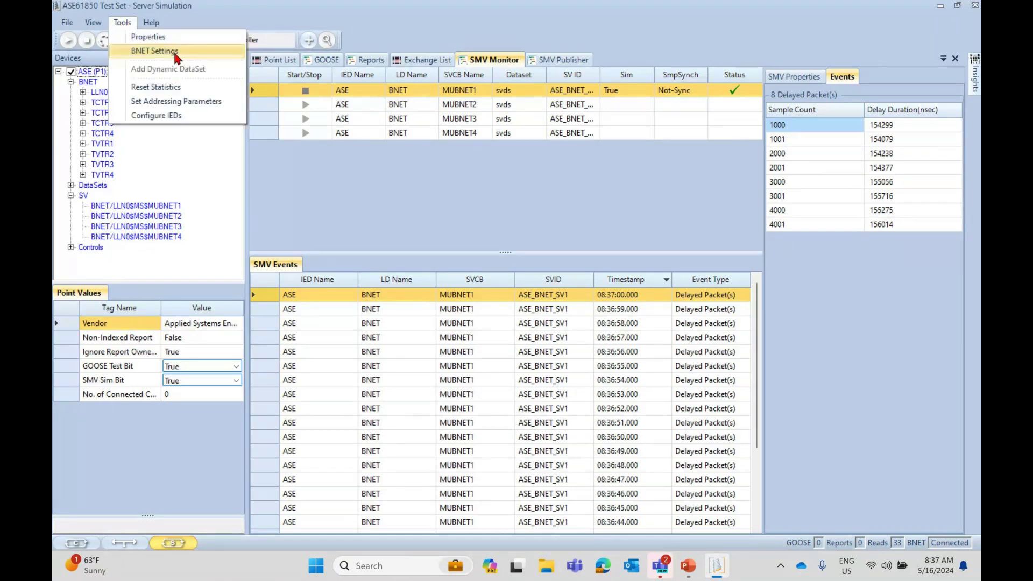
left_click(176, 54)
scroll(466, 195, "down", 8)
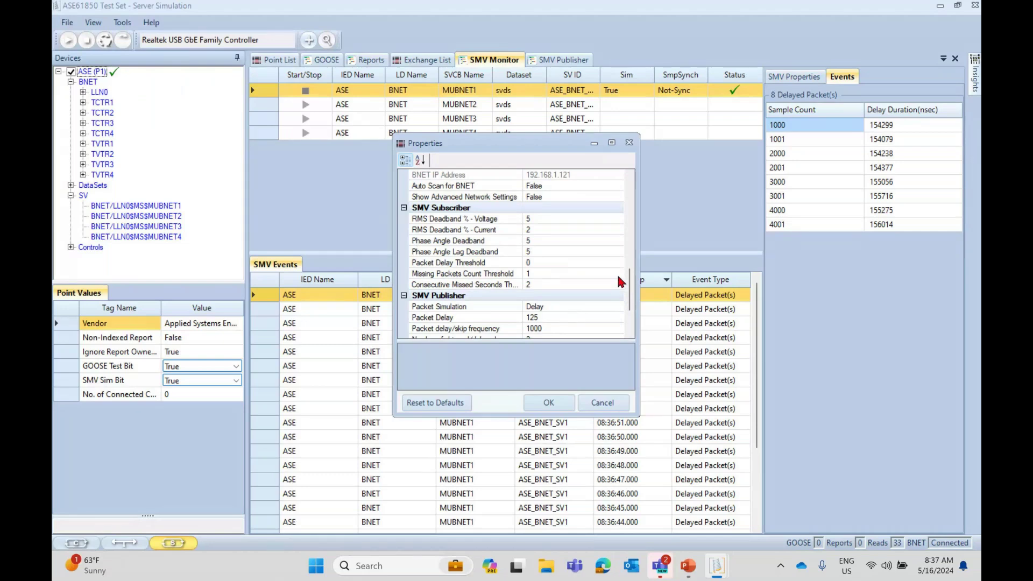
left_click_drag(633, 290, 633, 308)
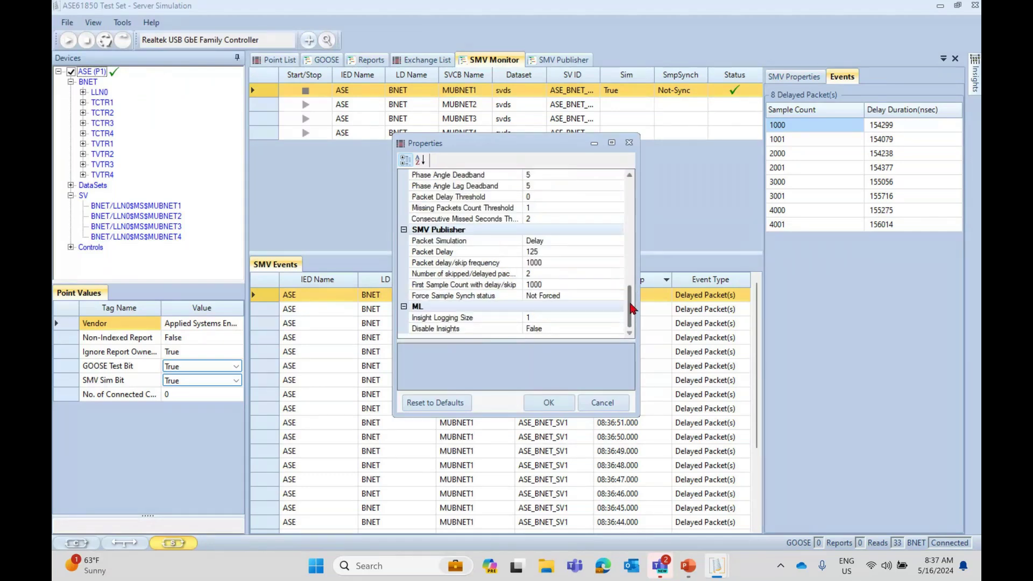
left_click(450, 274)
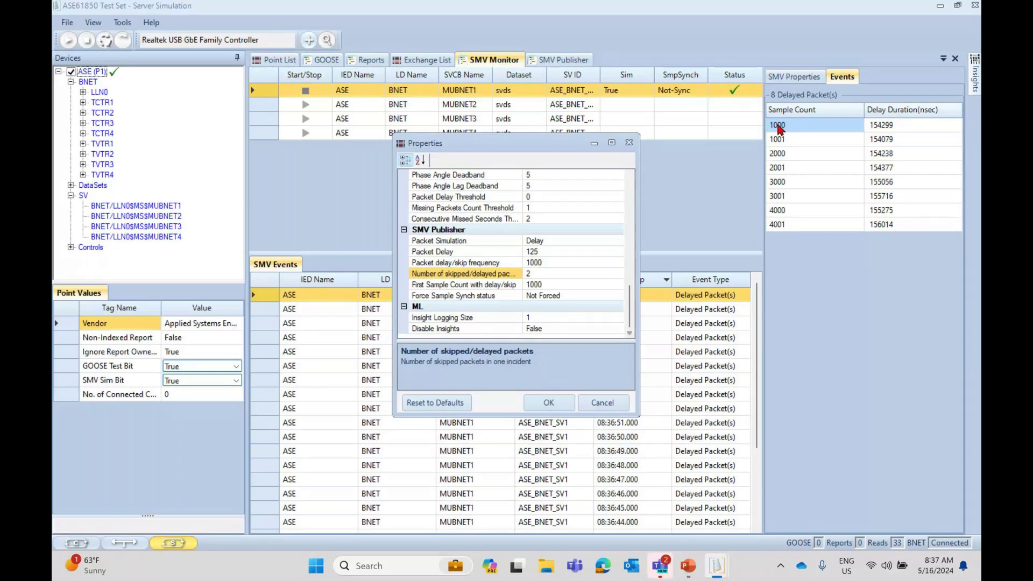
left_click(441, 288)
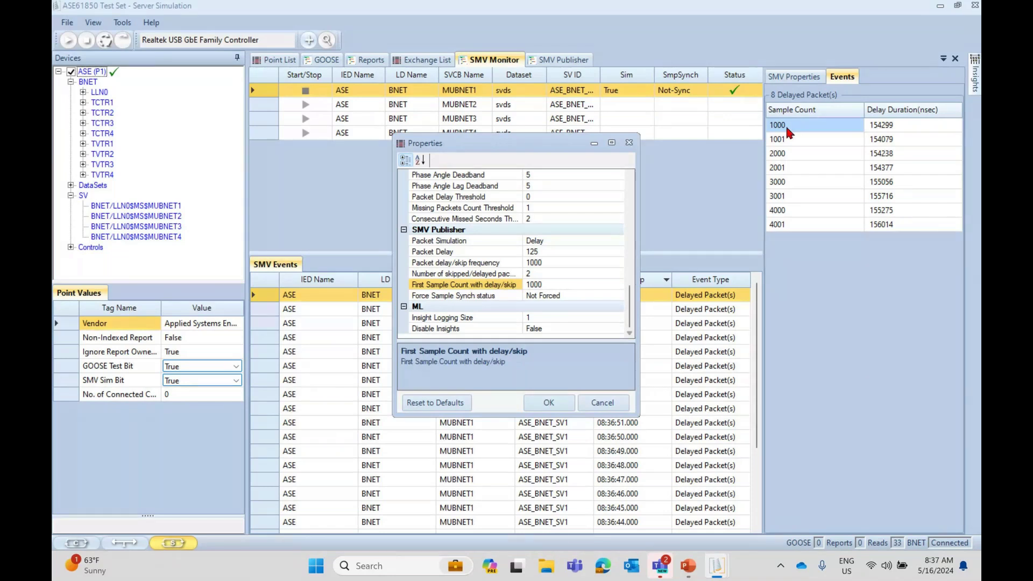
left_click(483, 274)
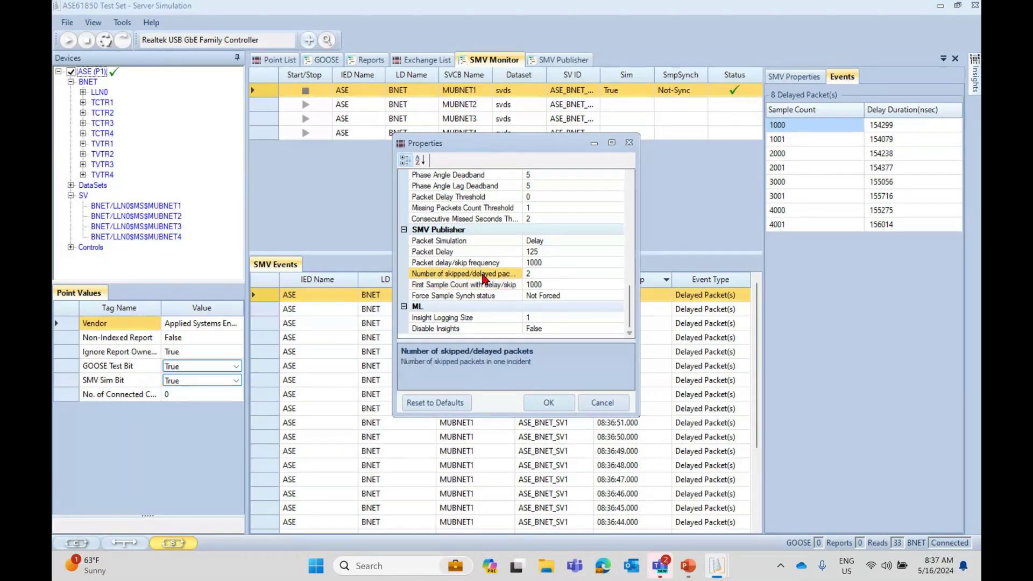
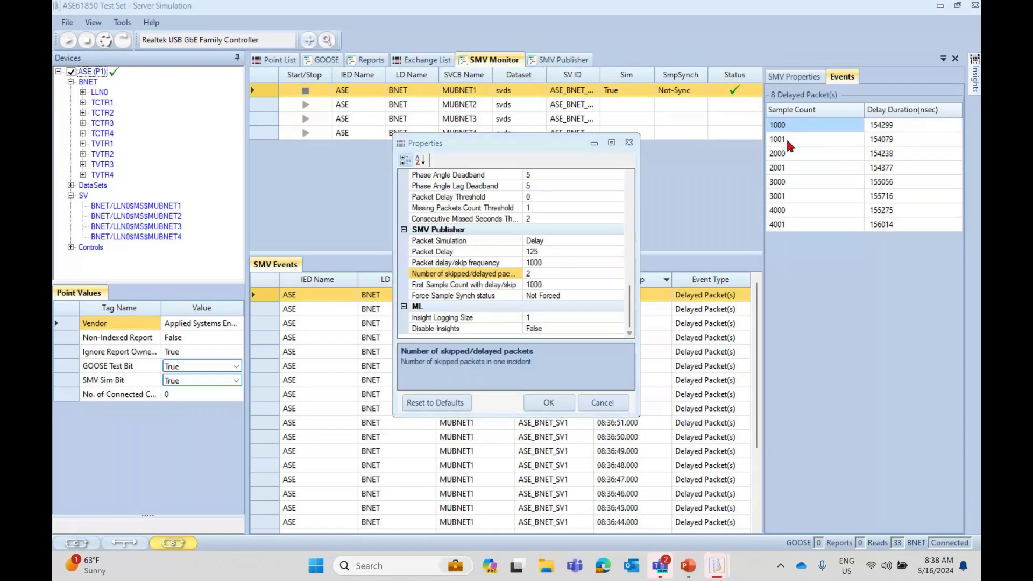
left_click(491, 262)
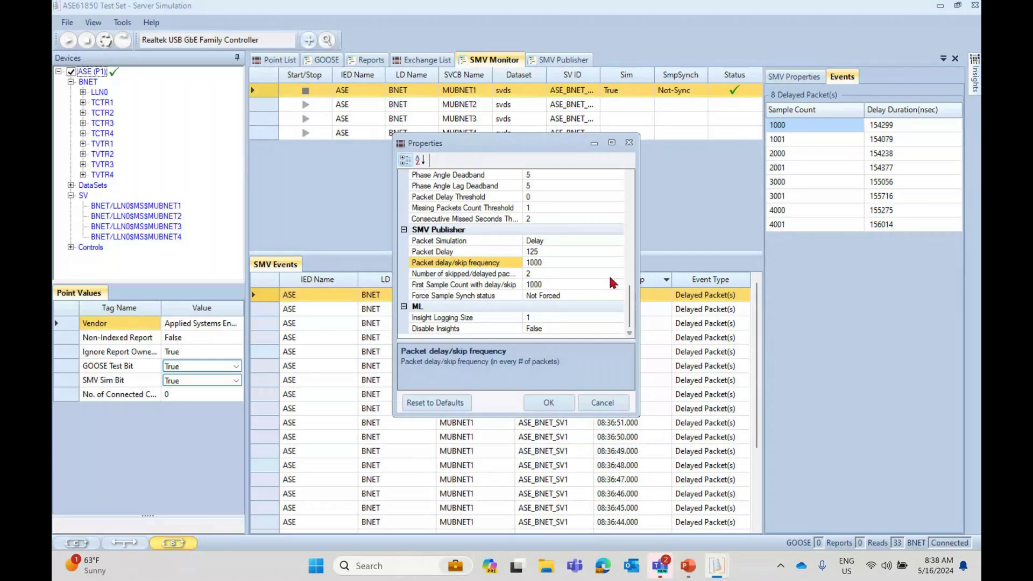
left_click(488, 275)
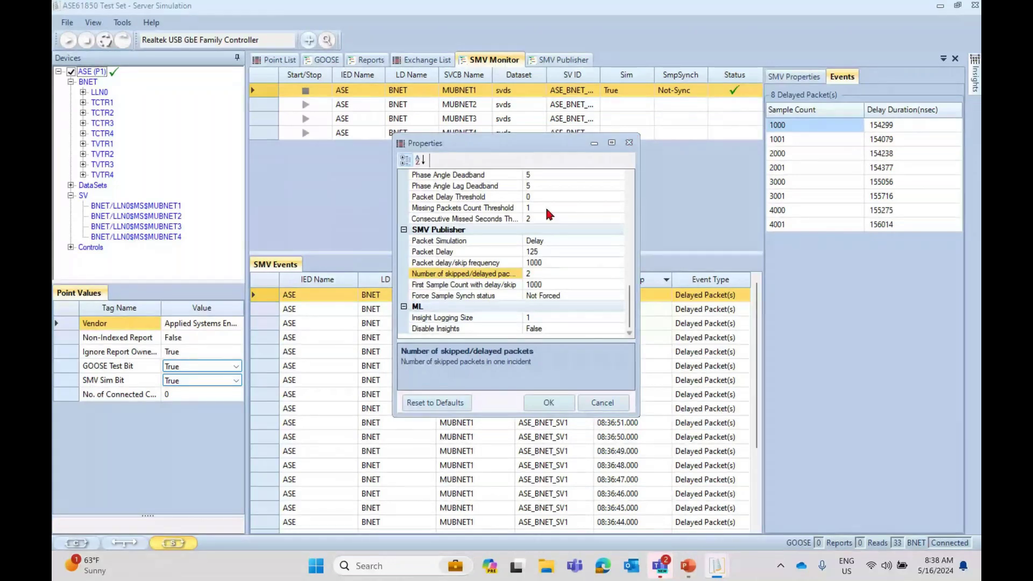
left_click(604, 403)
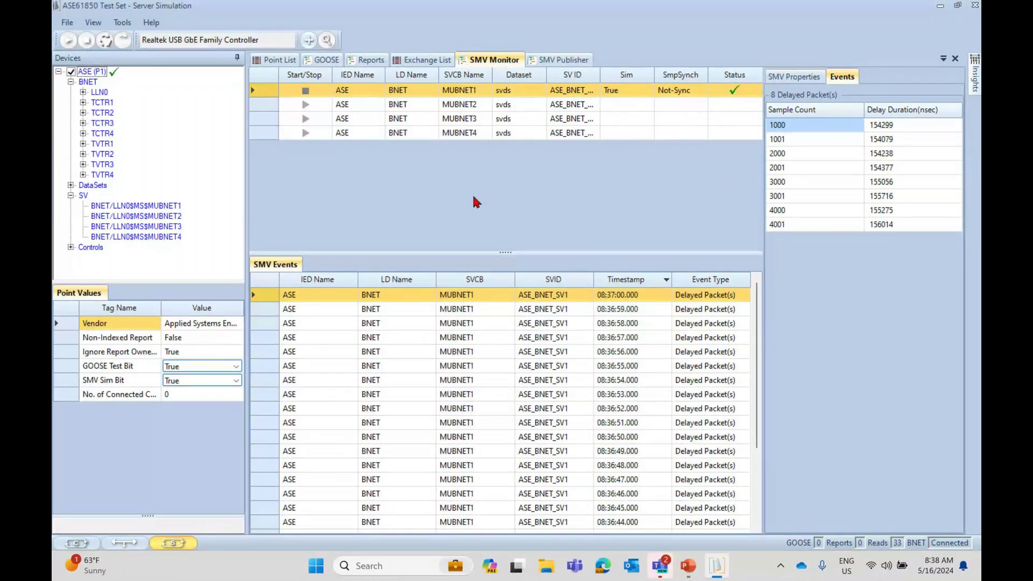
- In the properties, set the SMV Publisher's Packet Simulation to Skip
left_click(562, 60)
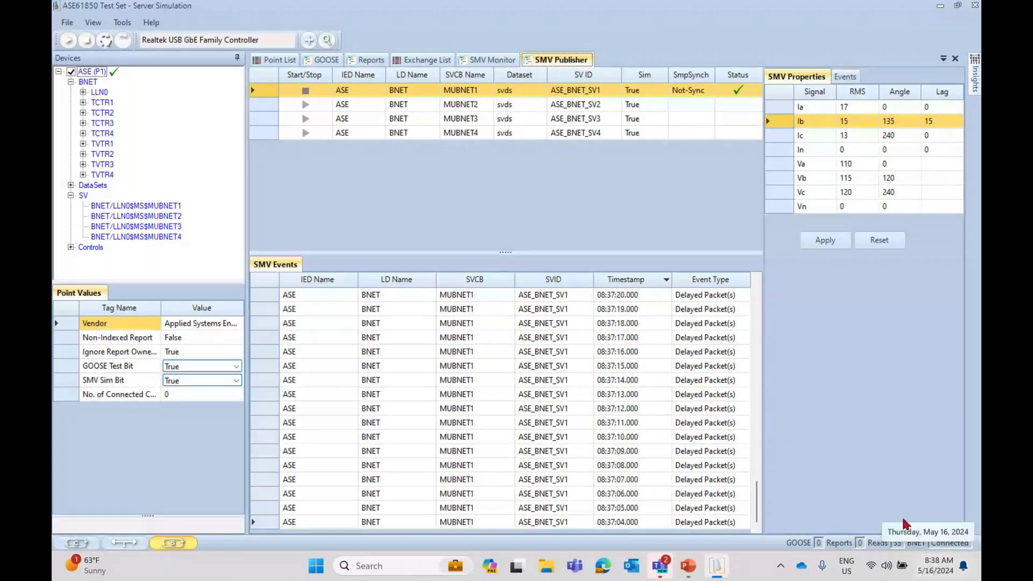
left_click(122, 22)
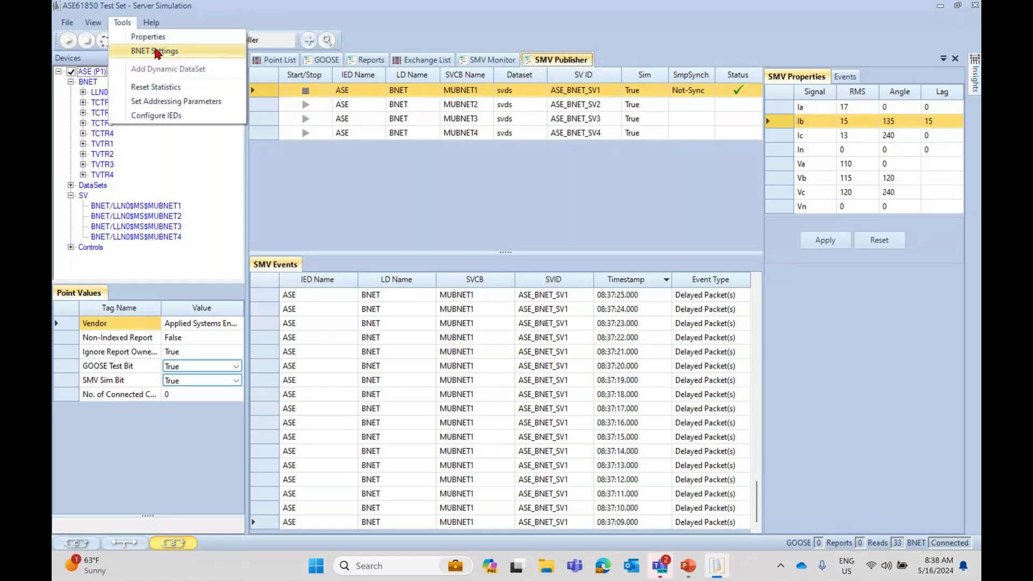
left_click(155, 52)
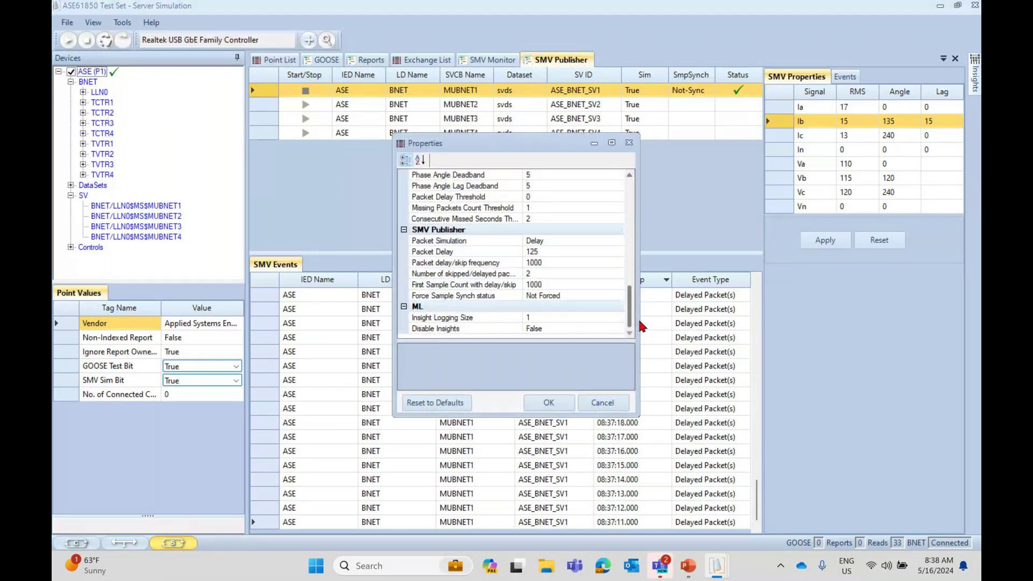
left_click(538, 241)
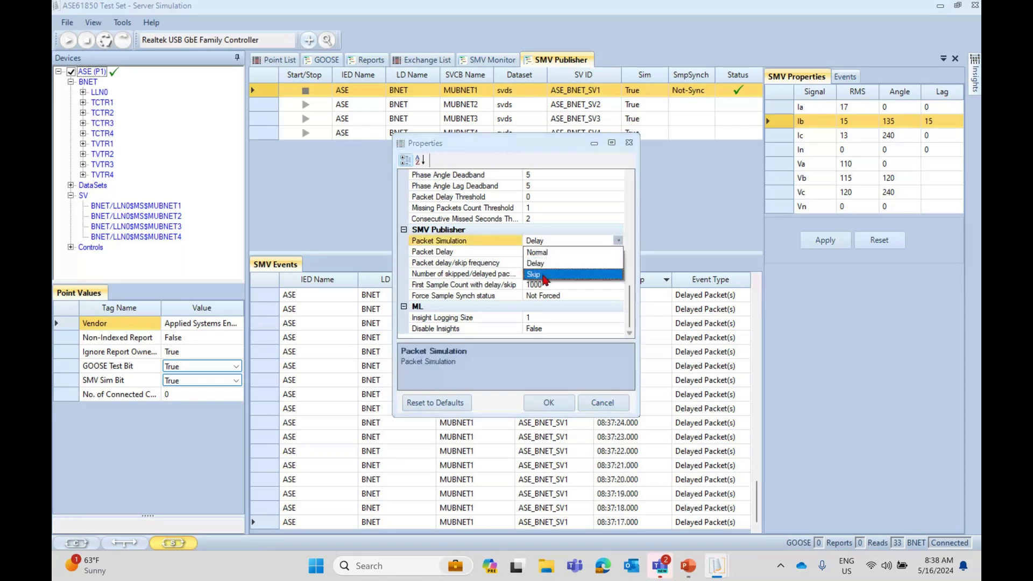
left_click(544, 275)
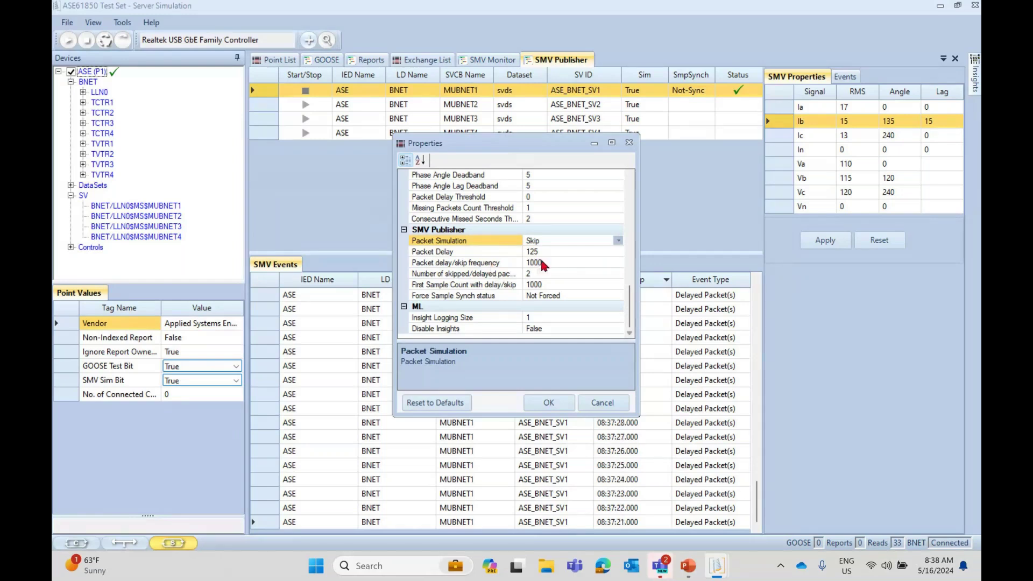
- Set the SMV Publisher's Packet delay/skip frequency to 1100 and the number of skipped/delayed packets to 4
left_click(535, 262)
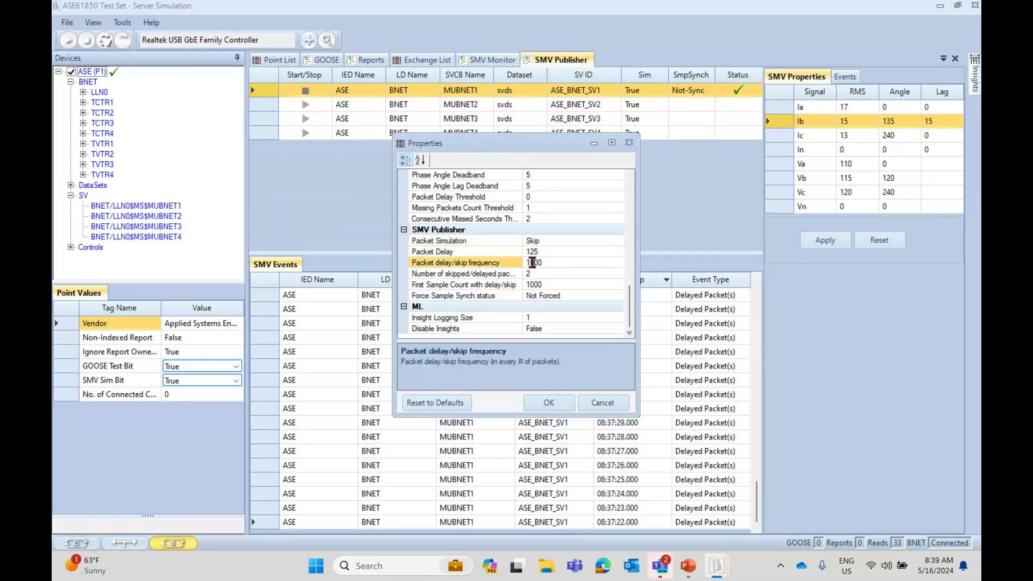
left_click(535, 263)
key("BackSpace")
type("1")
left_click(541, 274)
type("4")
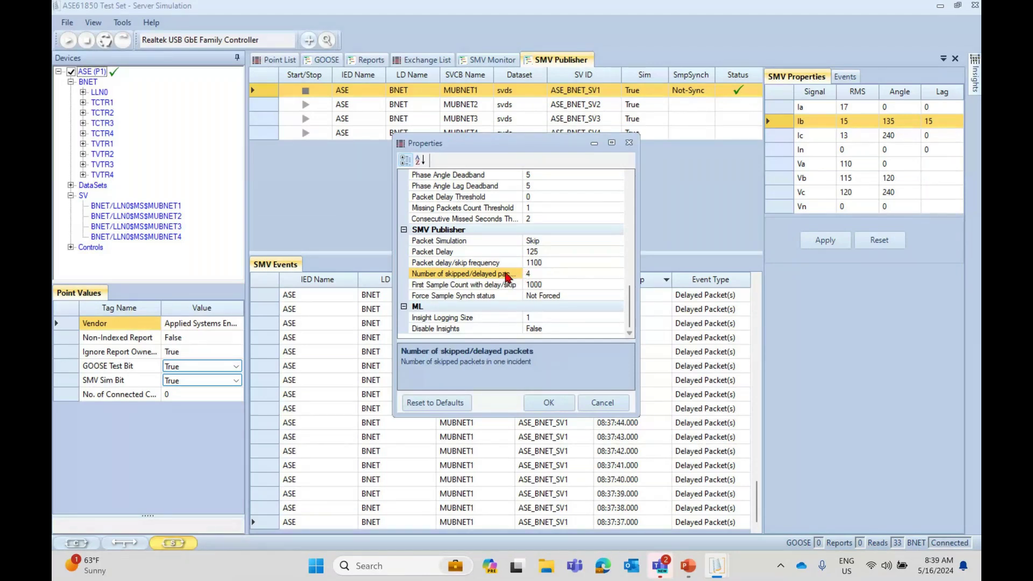
- Review the first sample count with delay/skip and the Missing Packets Count Threshold, and apply the packet skip settings
left_click(535, 285)
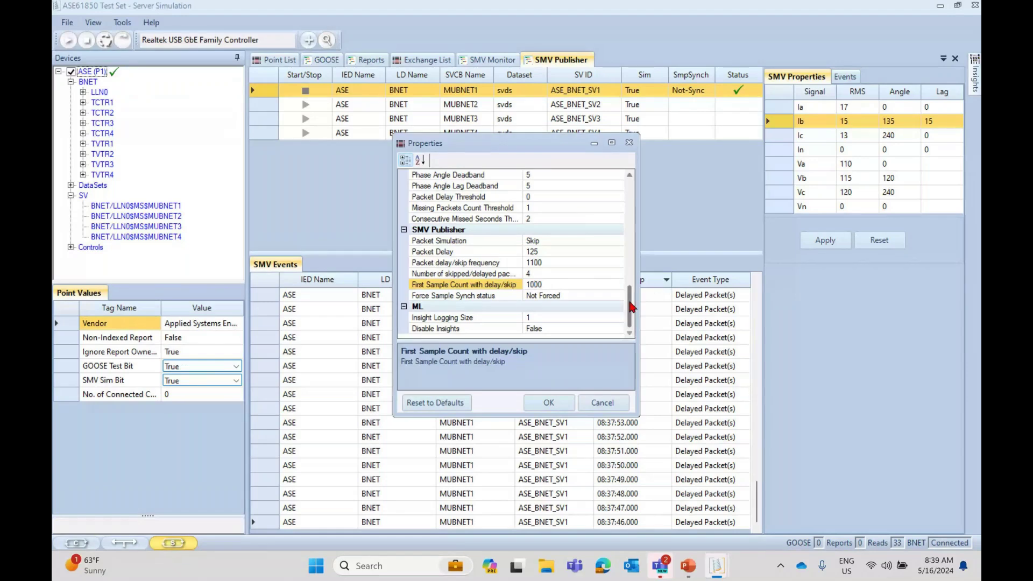
scroll(631, 307, "up", 1)
left_click(538, 241)
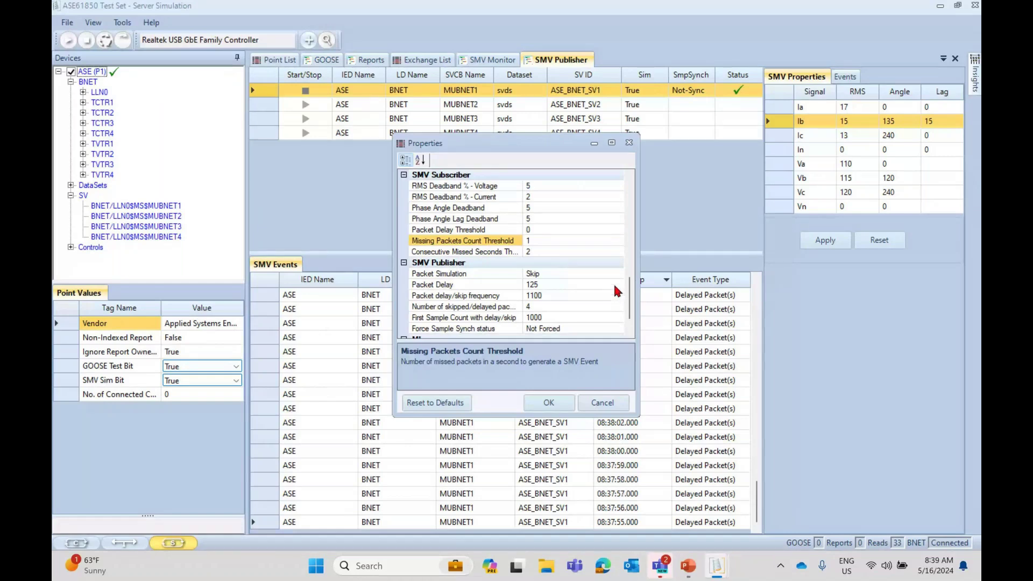
left_click(557, 404)
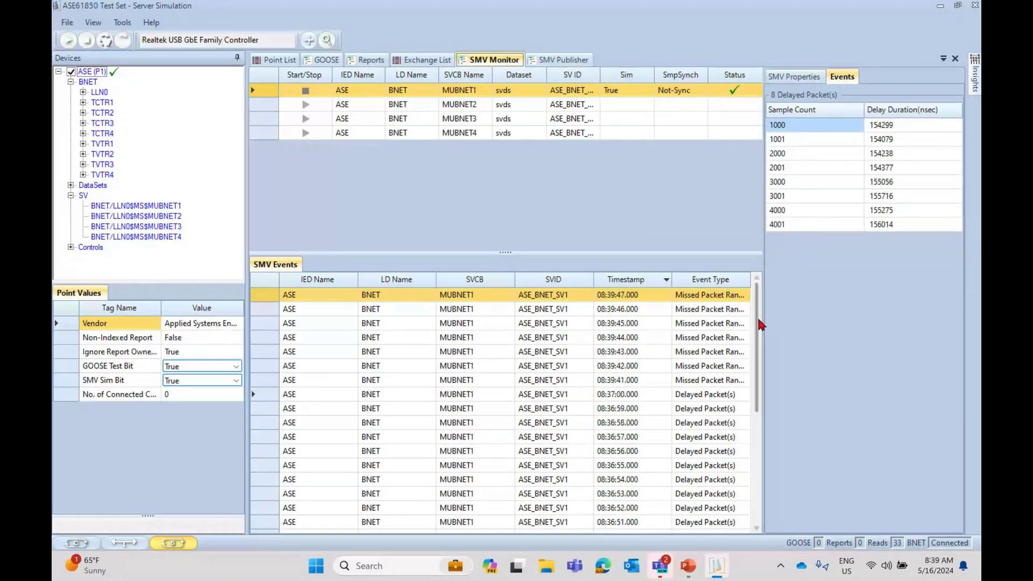
- Set the SMV Publisher's Packet Simulation back to Normal and apply the properties
left_click(122, 22)
left_click(140, 35)
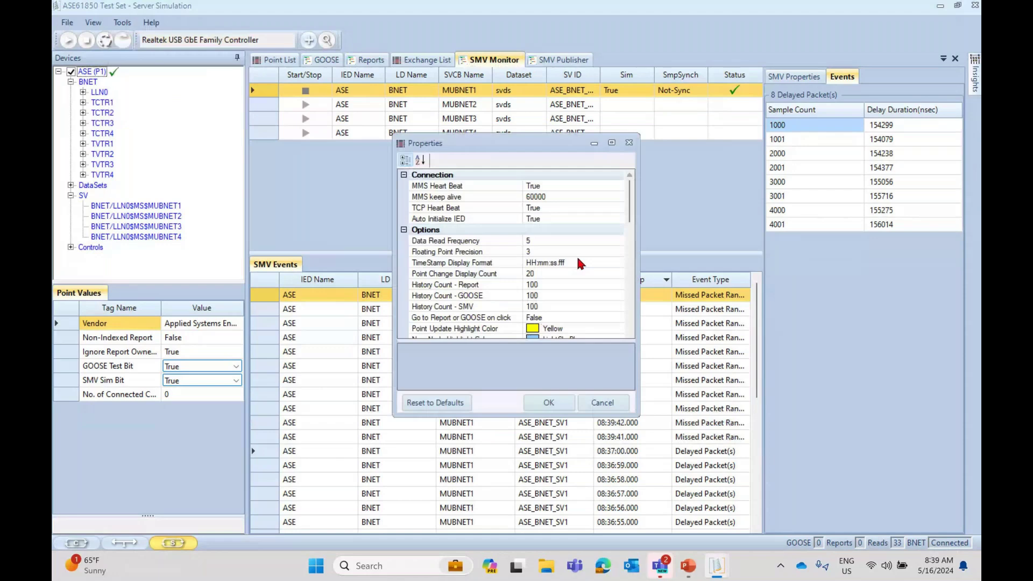
left_click_drag(628, 182, 630, 293)
left_click(574, 241)
left_click(573, 240)
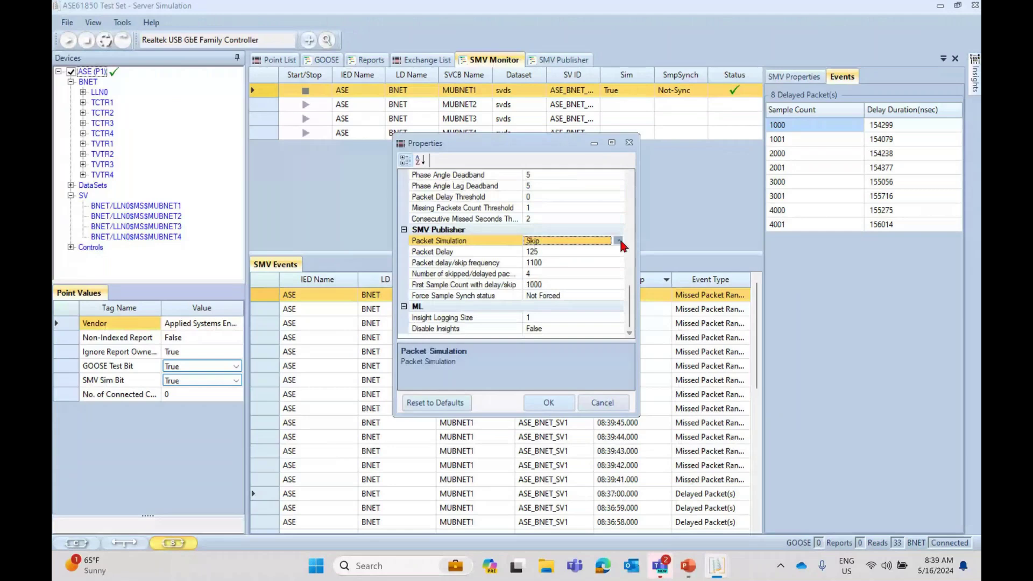
left_click(618, 241)
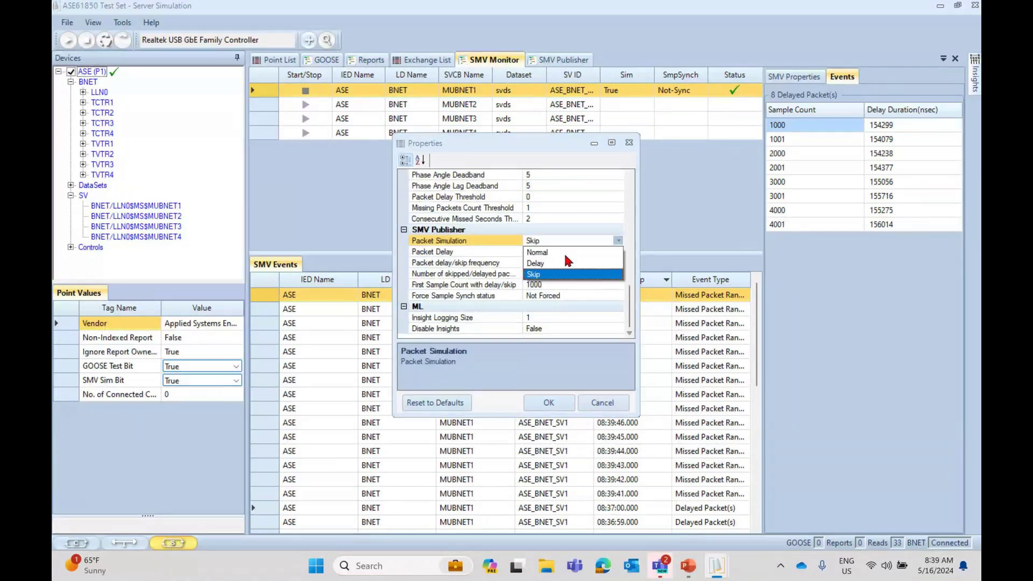
left_click(565, 253)
left_click(548, 402)
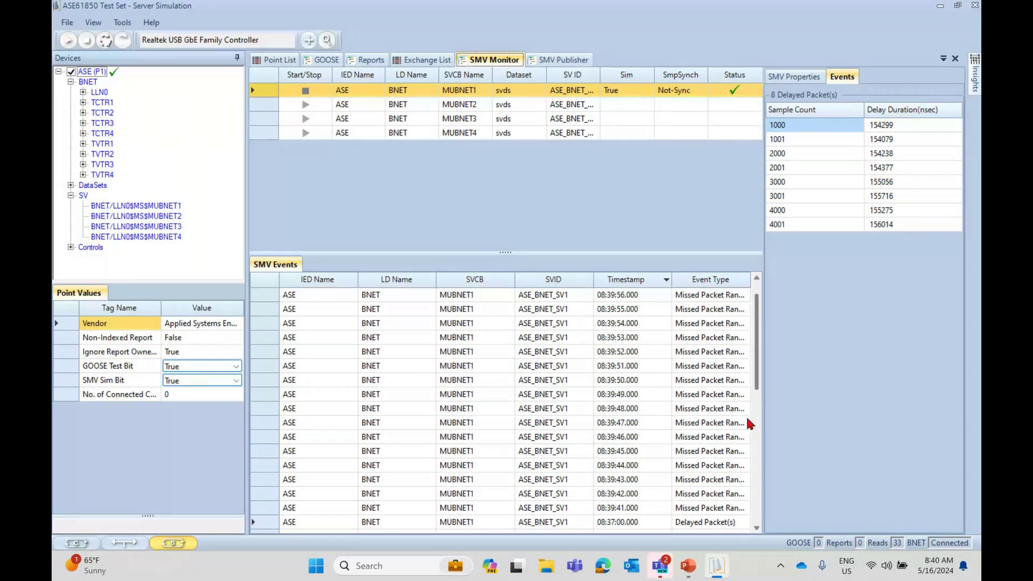
- Compare the sample count ranges of the latest missed packet event with the publisher's skip frequency and number of skipped packets
left_click(713, 296)
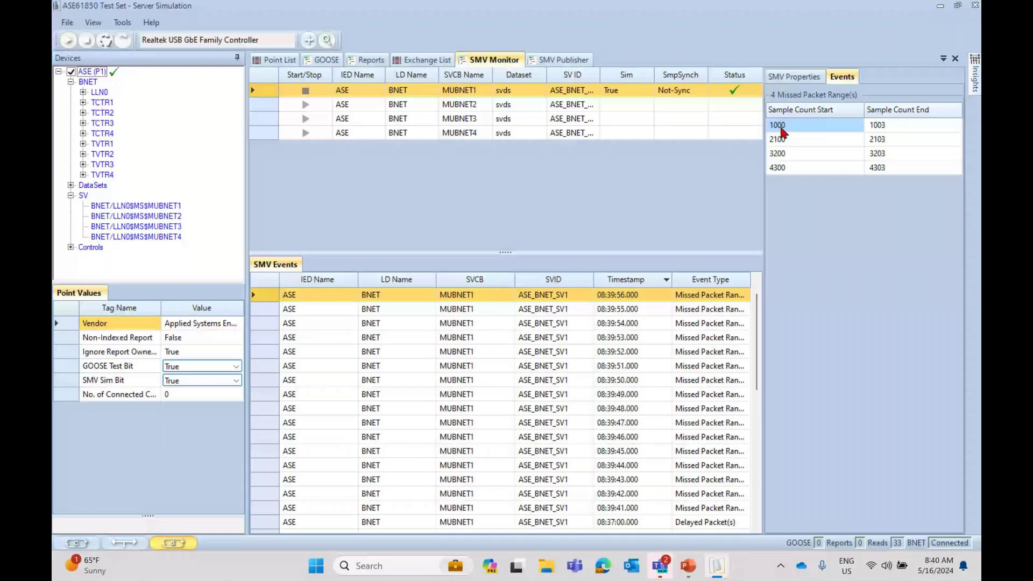
left_click(123, 24)
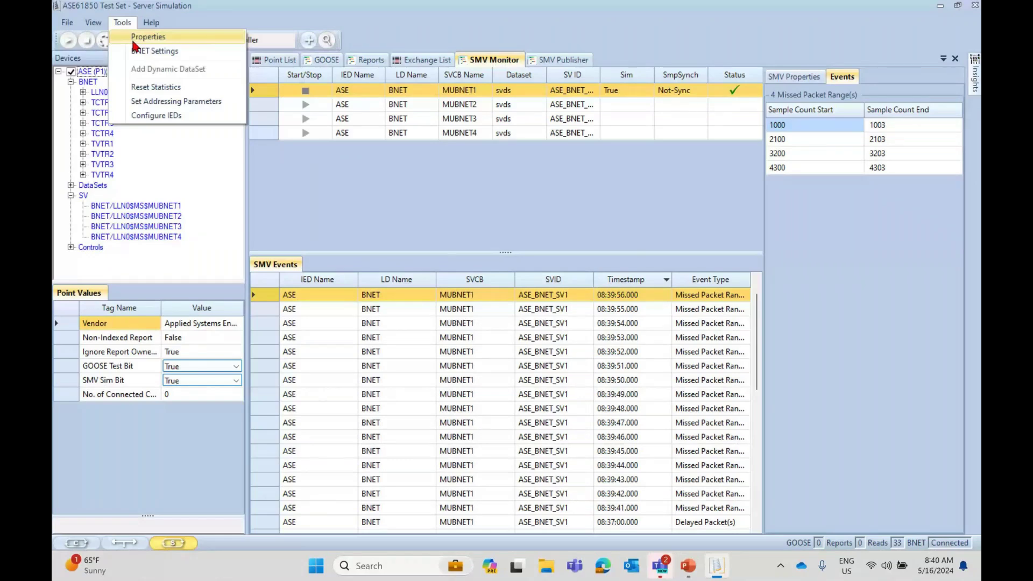
left_click(134, 43)
left_click(547, 274)
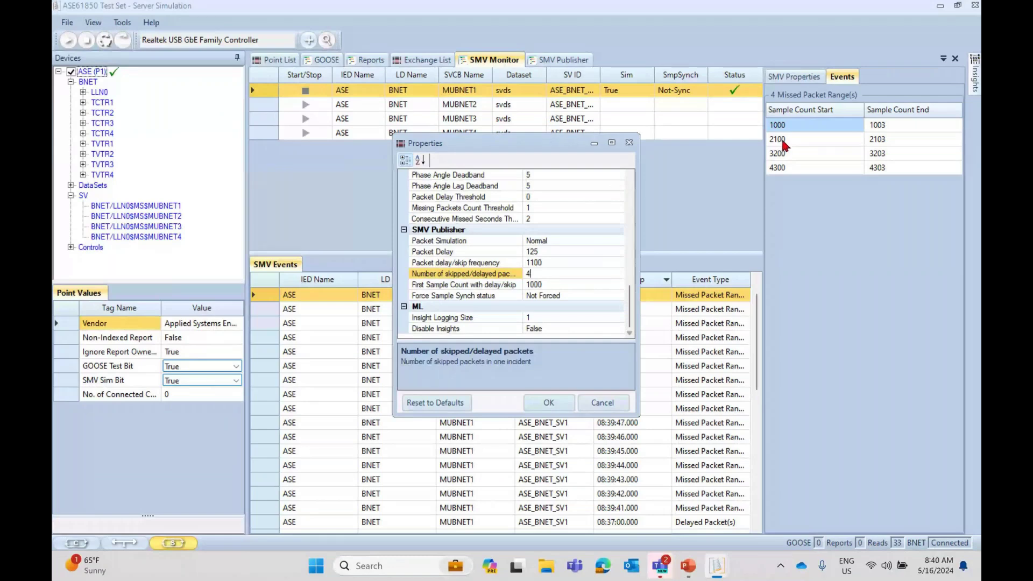
left_click(539, 264)
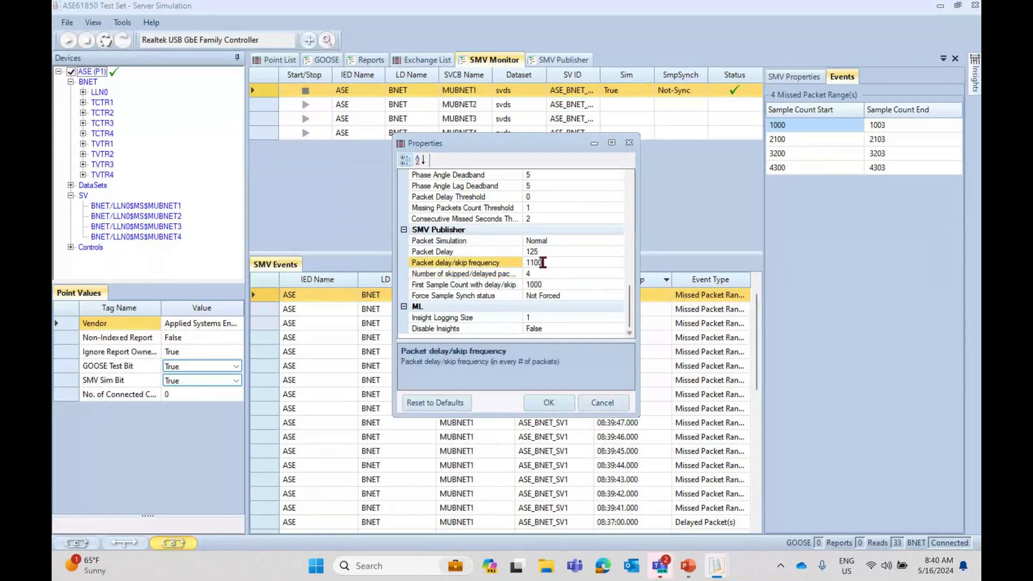
double_click(530, 264)
left_click(629, 143)
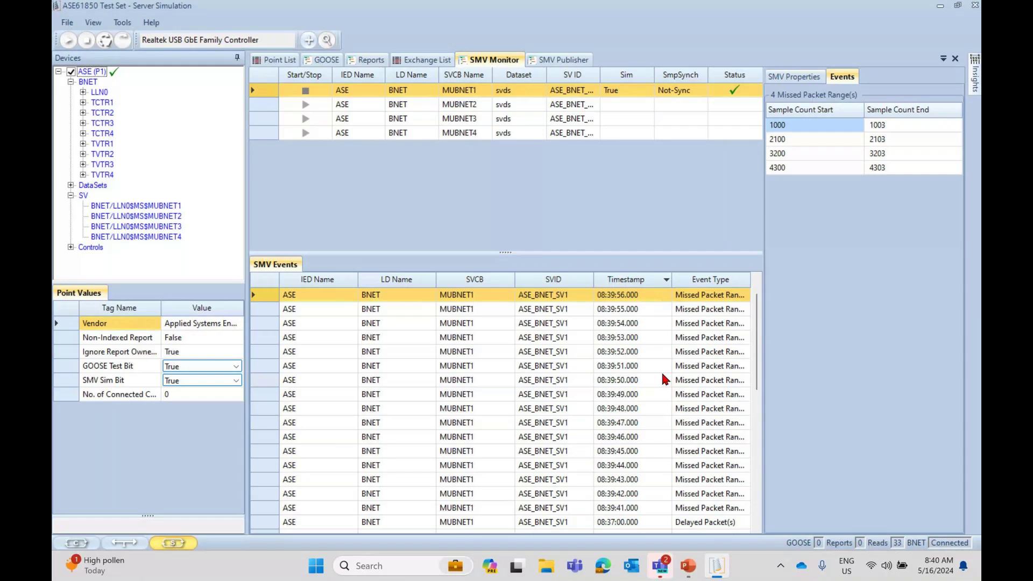
- Clear all history from the SMV Events list of the monitored MUBNET1 stream
right_click(592, 425)
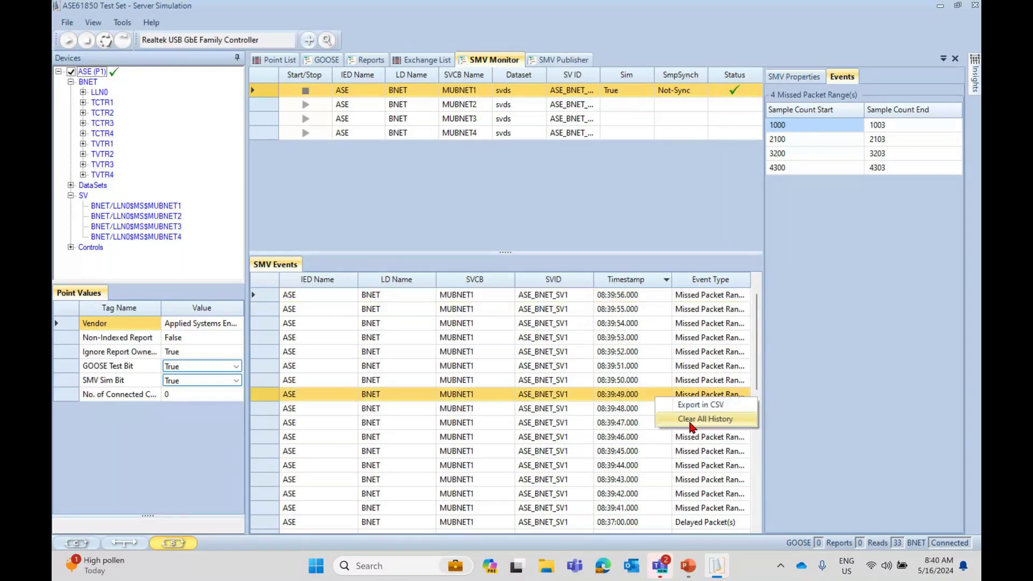
left_click(619, 458)
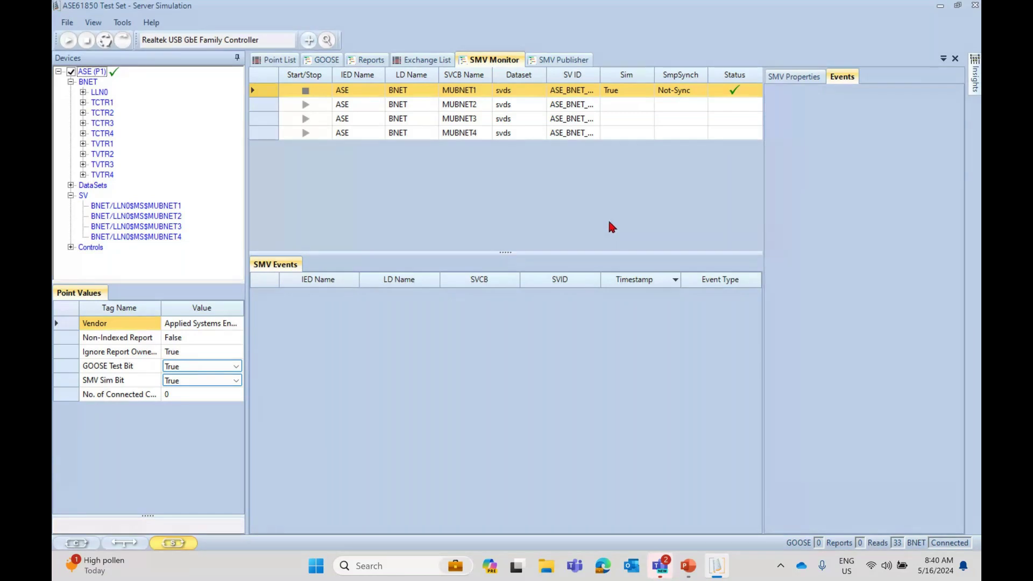
- Start publishing the MUBNET2, MUBNET3 and MUBNET4 streams, and check the signal values and events of each published stream
left_click(571, 63)
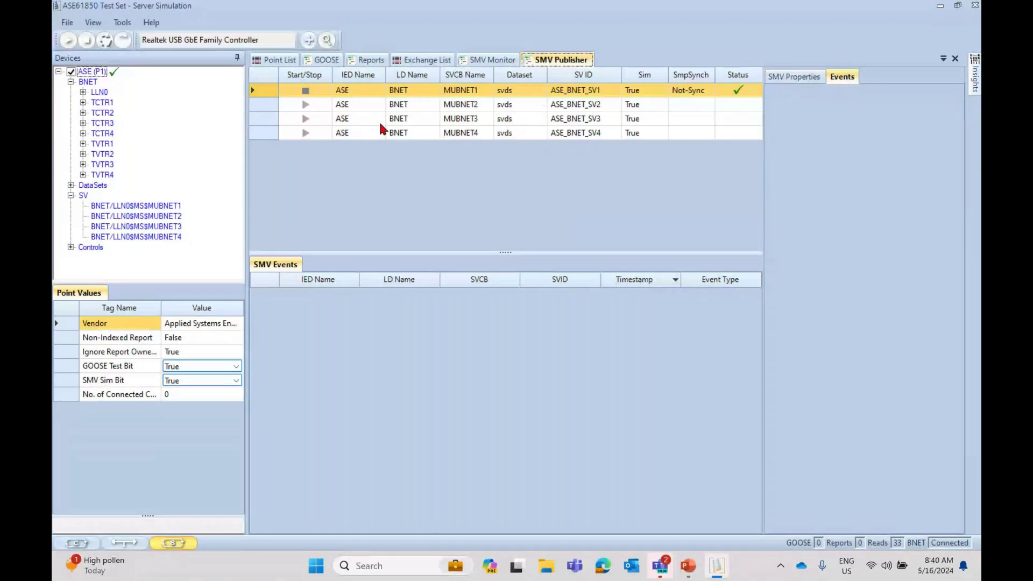
left_click(306, 105)
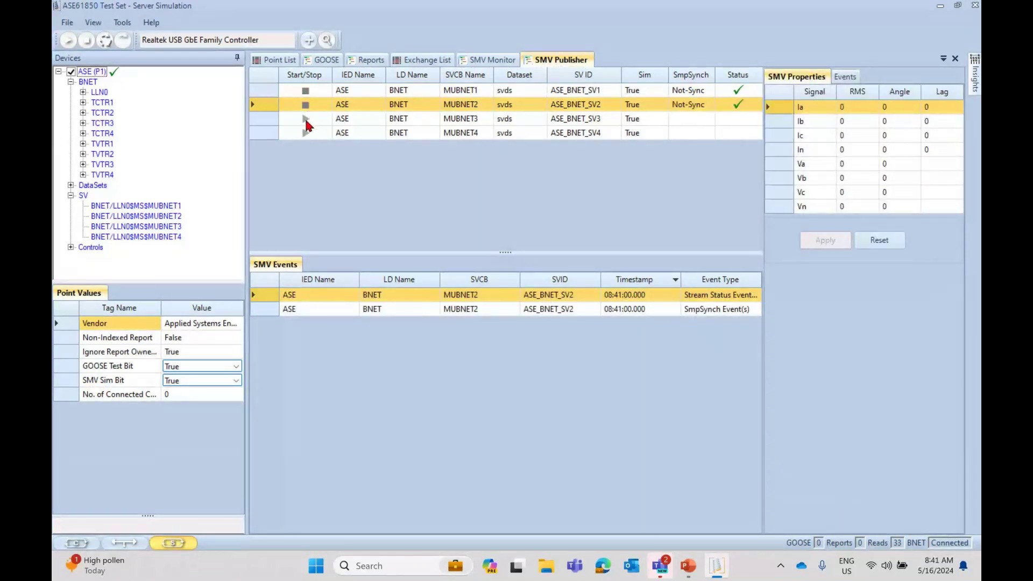
left_click(305, 118)
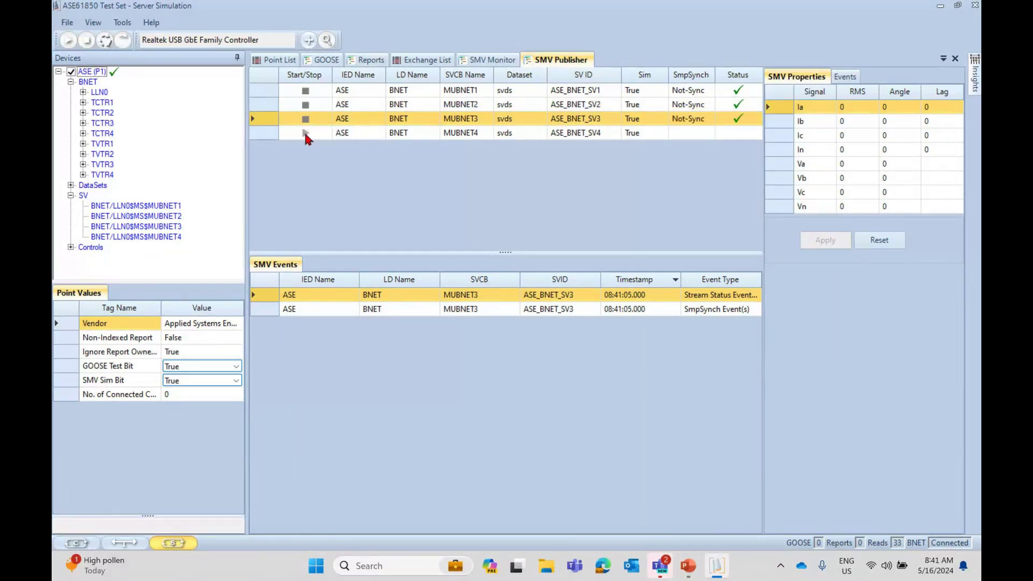
left_click(305, 132)
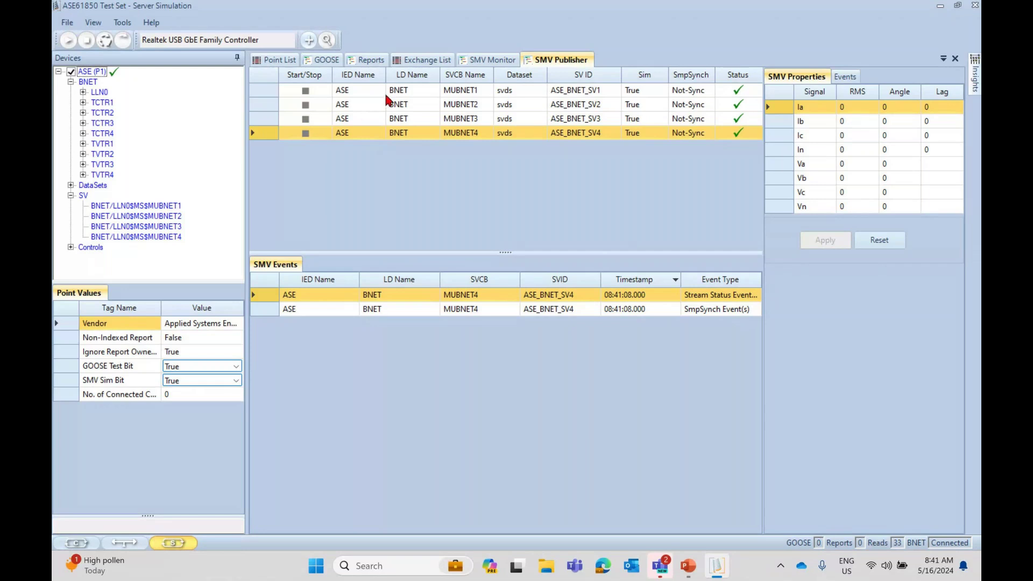
left_click(399, 90)
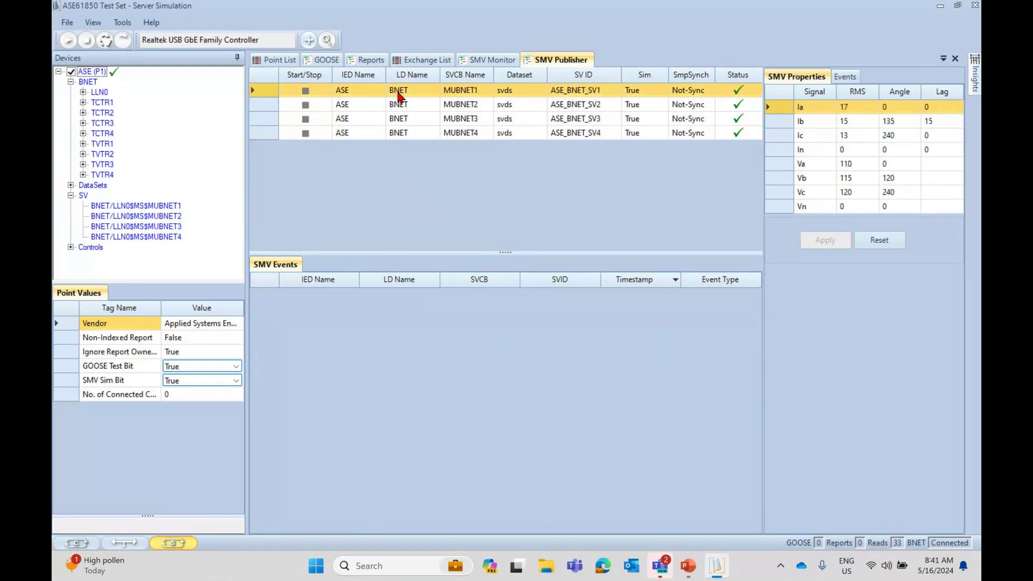
left_click(418, 105)
left_click(419, 119)
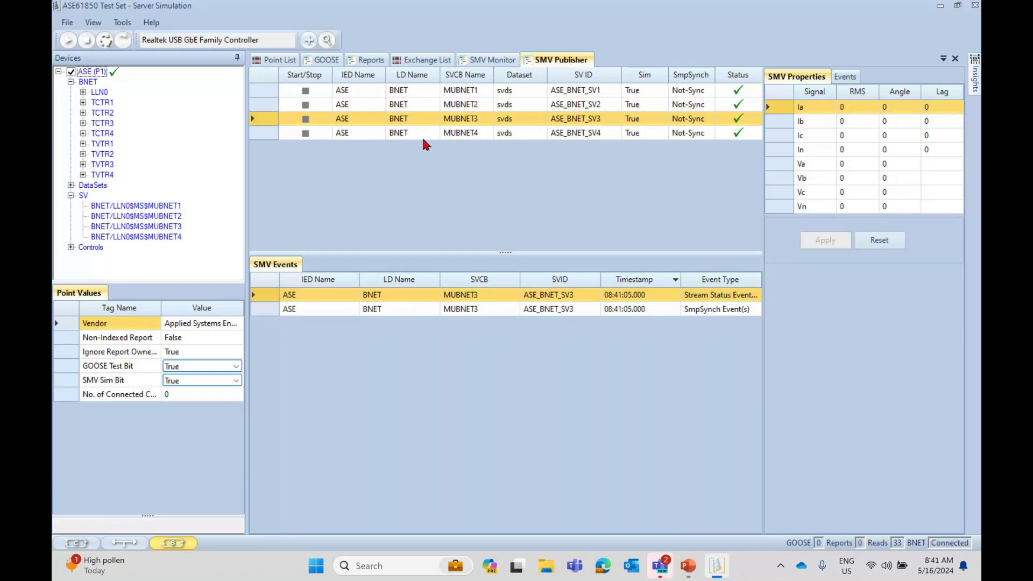
left_click(423, 134)
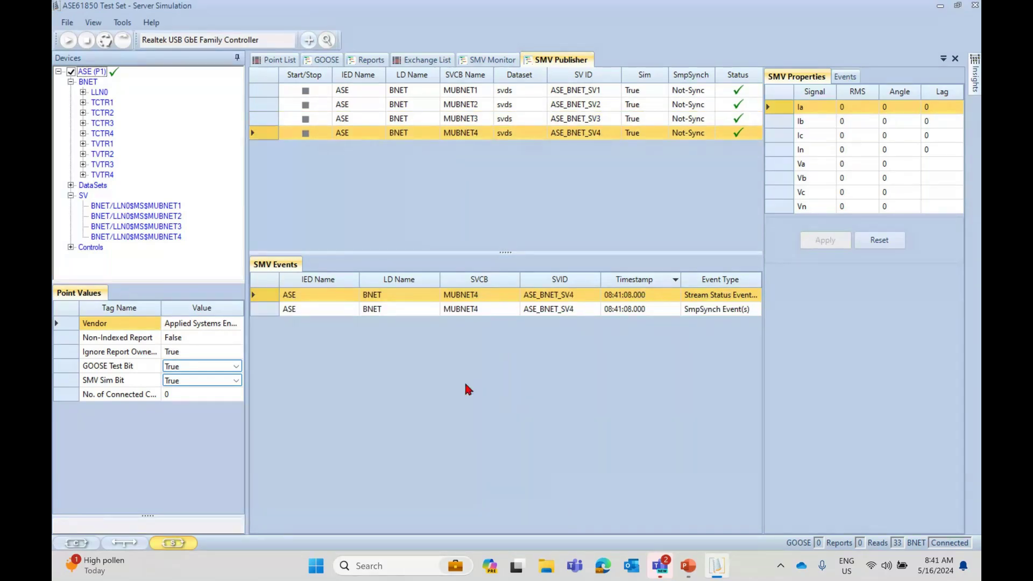
- Start monitoring the MUBNET2 stream, and apply an RMS value of 21 to its published Ia signal
left_click(484, 61)
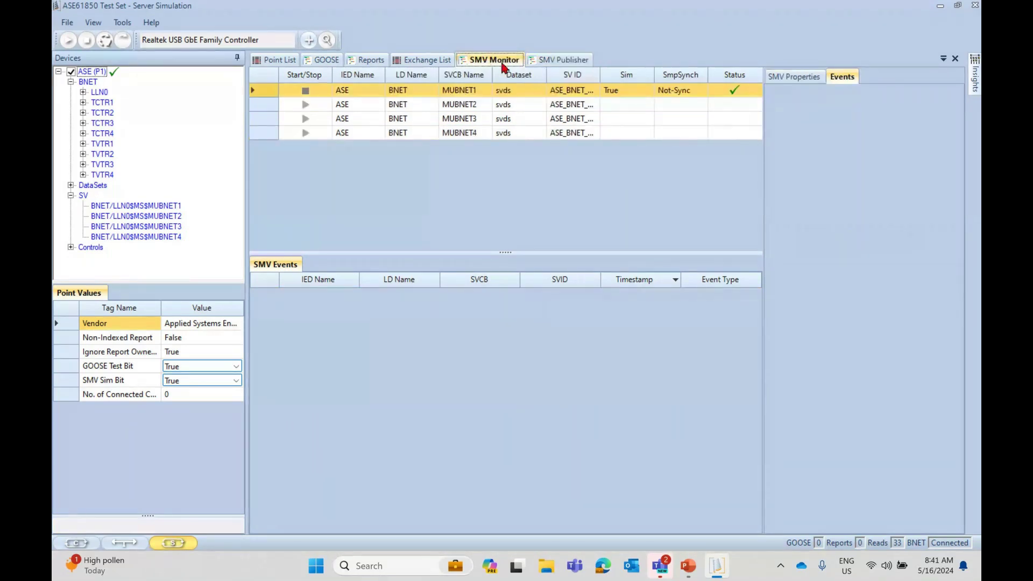
left_click(305, 107)
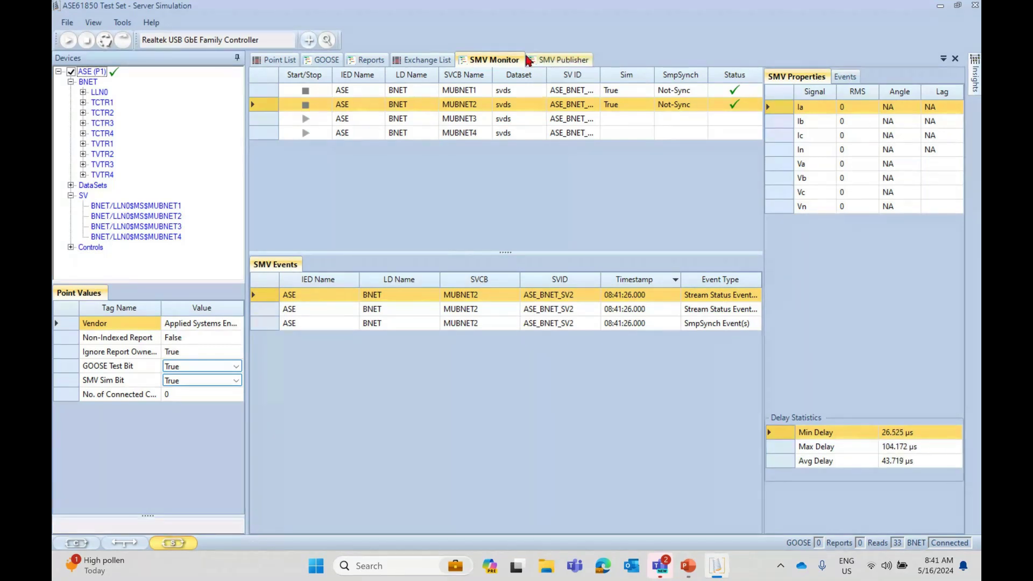
left_click(559, 60)
left_click(505, 106)
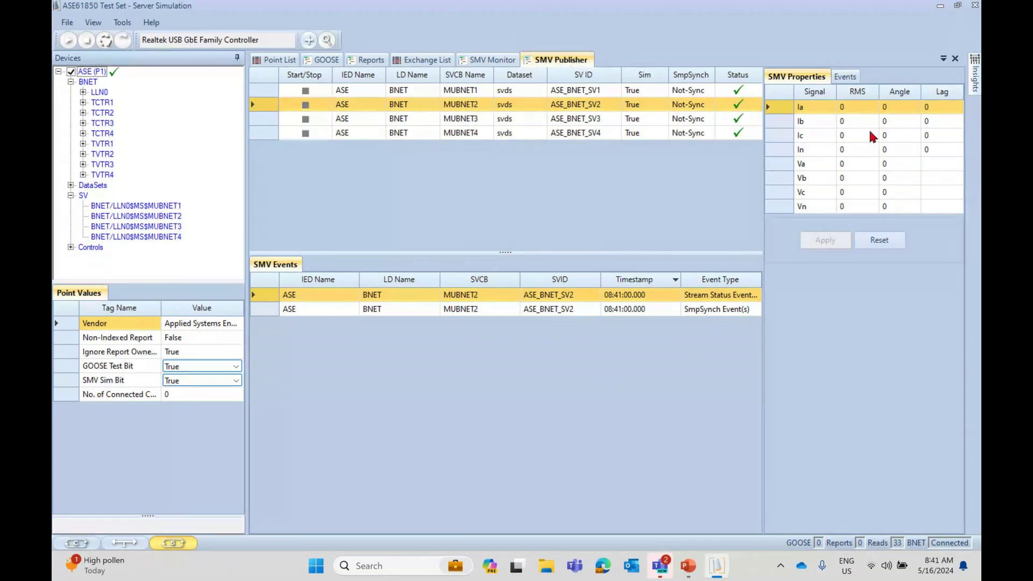
left_click(848, 110)
type("2")
type("0")
key("Return")
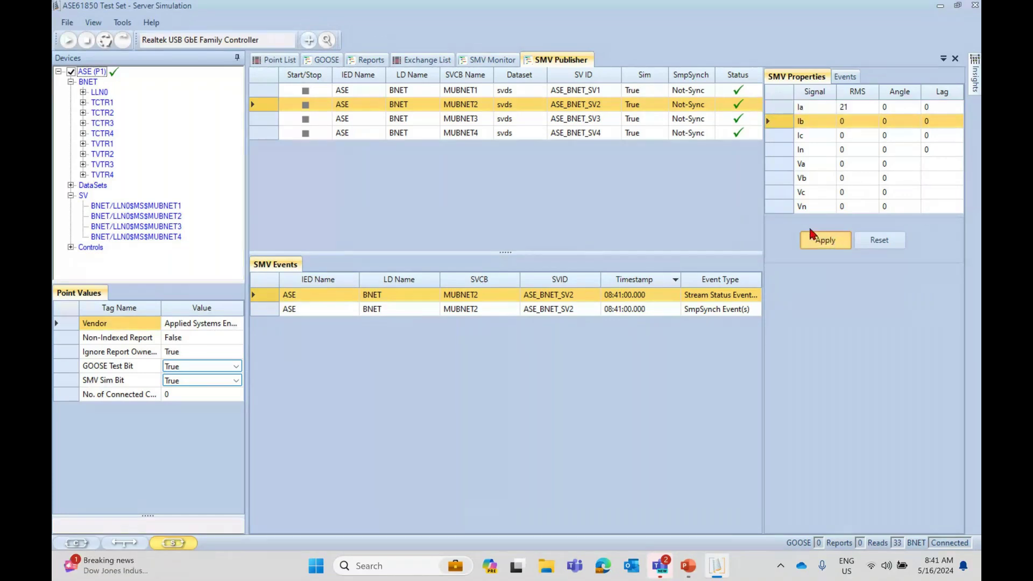
- Check the monitored Ia value of MUBNET2, and start monitoring the MUBNET3 stream
left_click(495, 60)
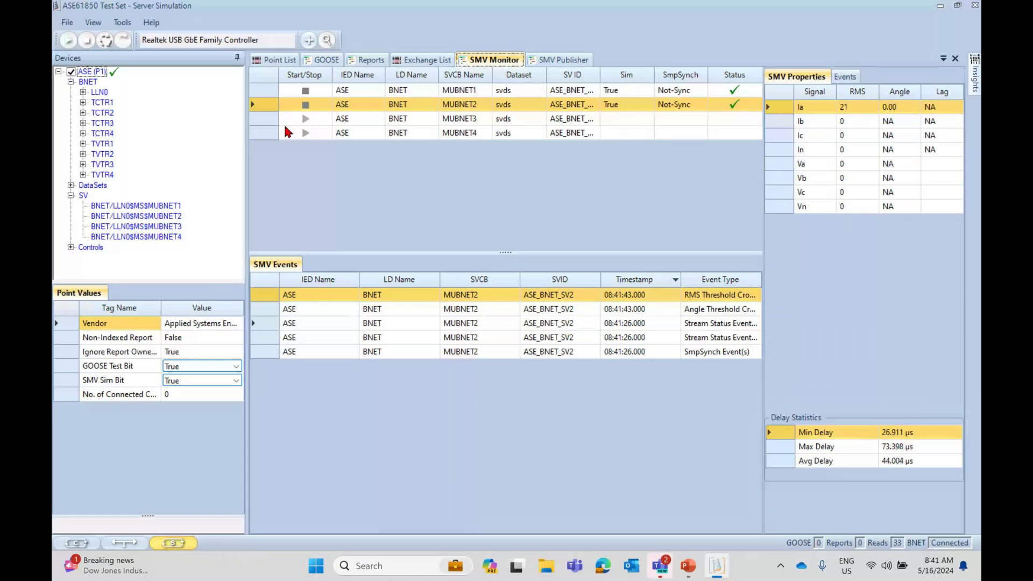
left_click(306, 119)
left_click(306, 133)
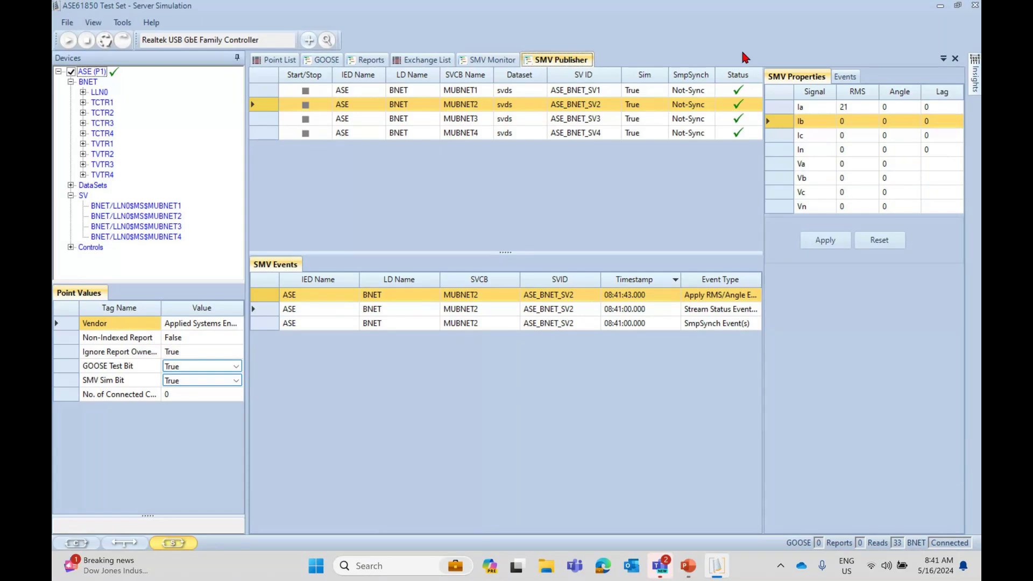
left_click(489, 60)
left_click(305, 118)
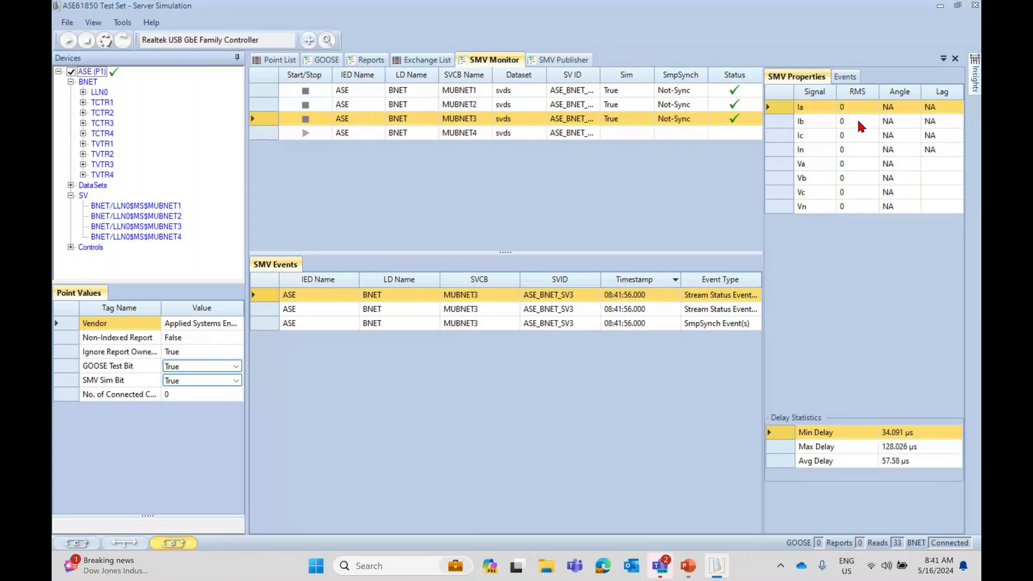
- Apply an RMS value of 25 to the Ib signal of the published MUBNET3 stream
left_click(554, 60)
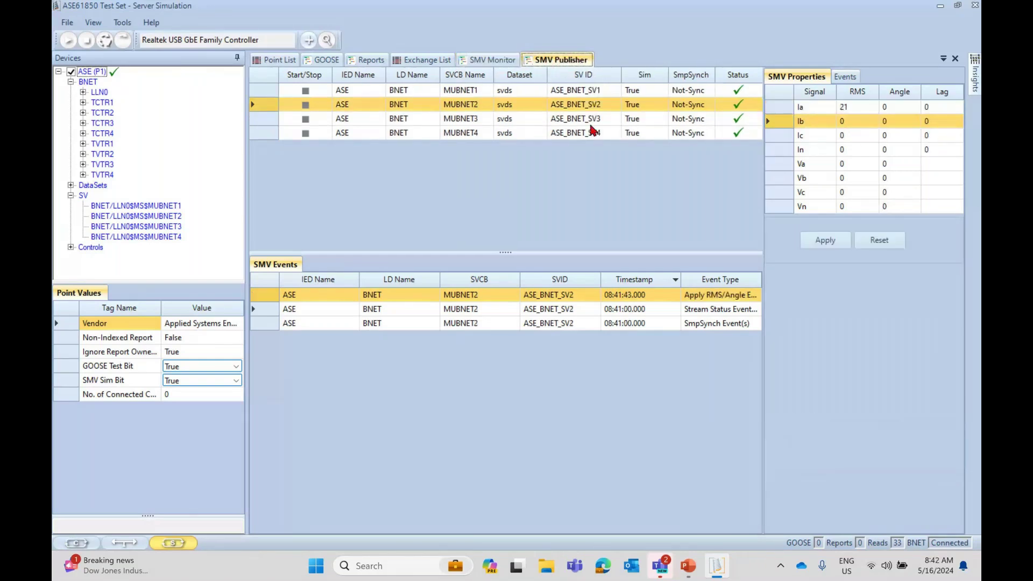
left_click(503, 120)
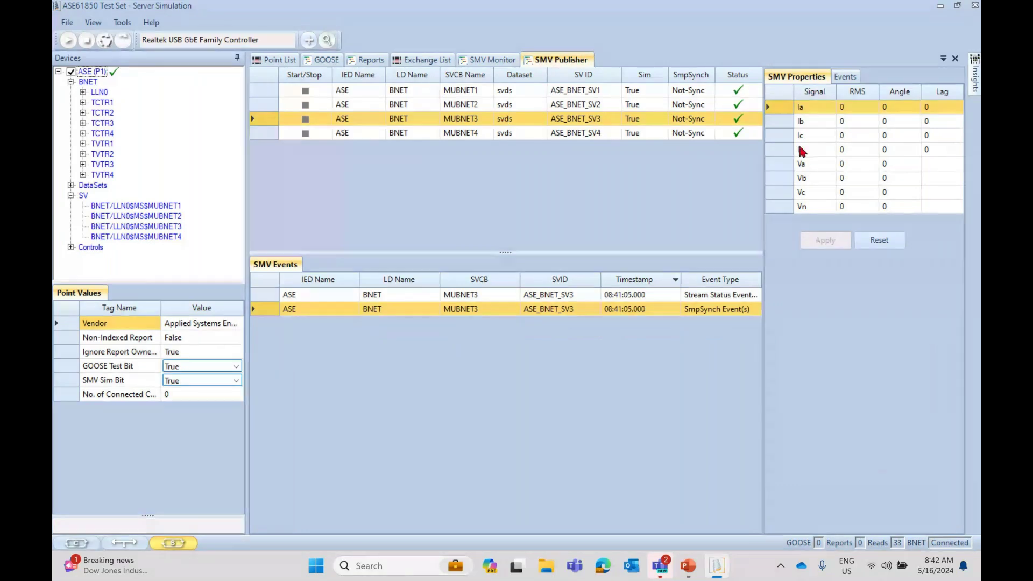
left_click(850, 121)
type("25")
key("Return")
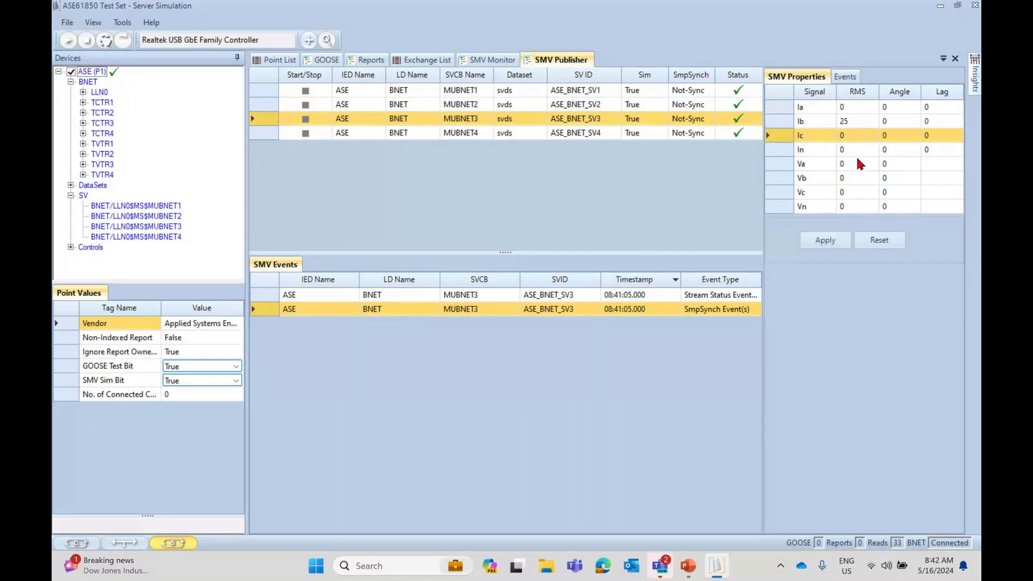
left_click(830, 242)
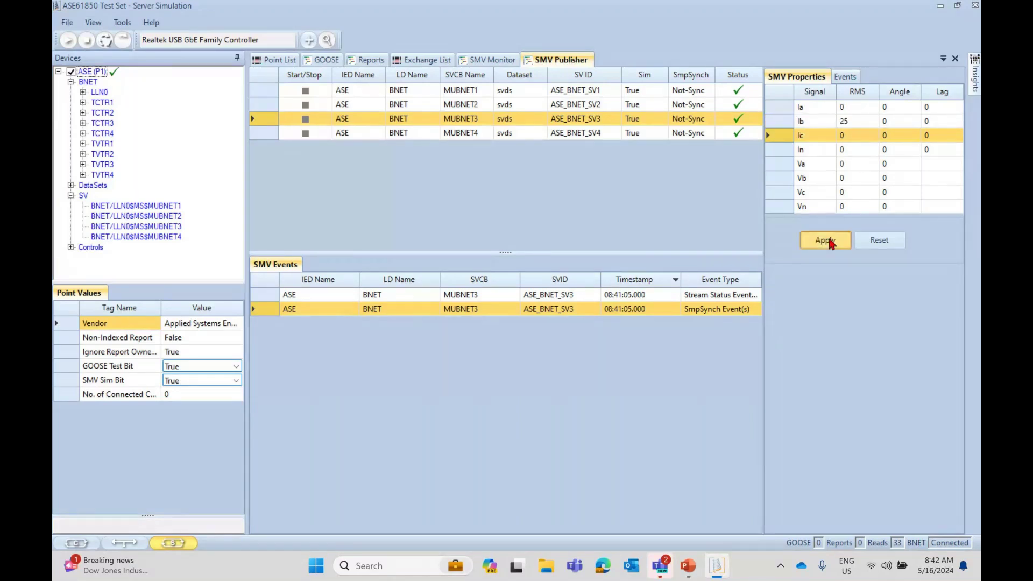
- Check the monitored Ib value of MUBNET3, and start monitoring the MUBNET4 stream
left_click(484, 62)
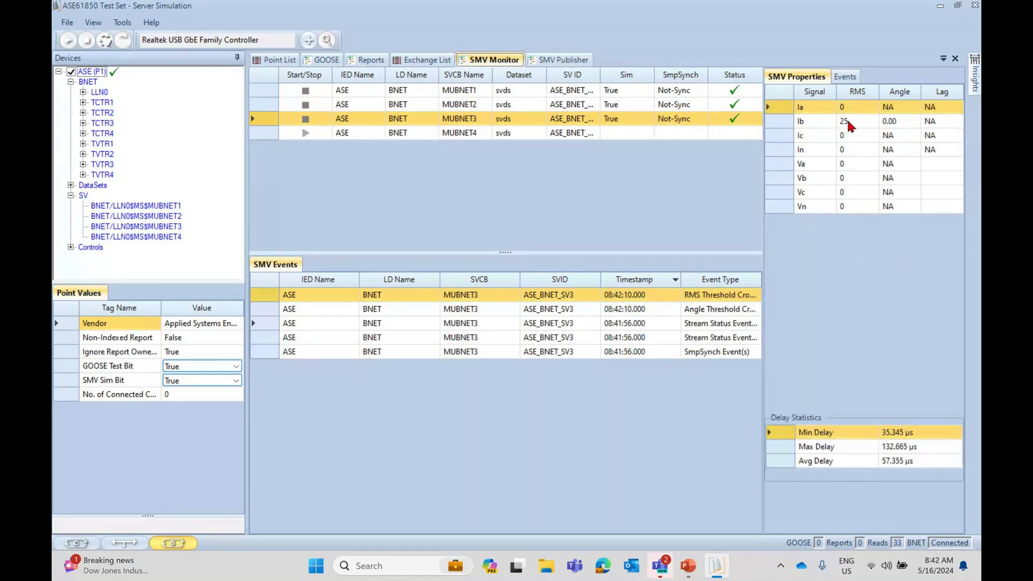
left_click(564, 62)
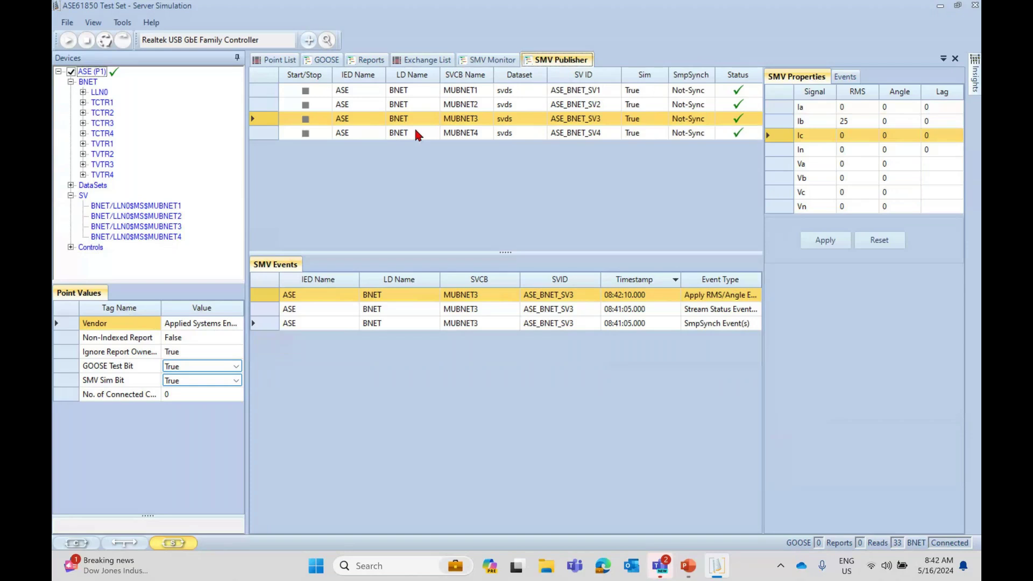
left_click(492, 60)
left_click(305, 133)
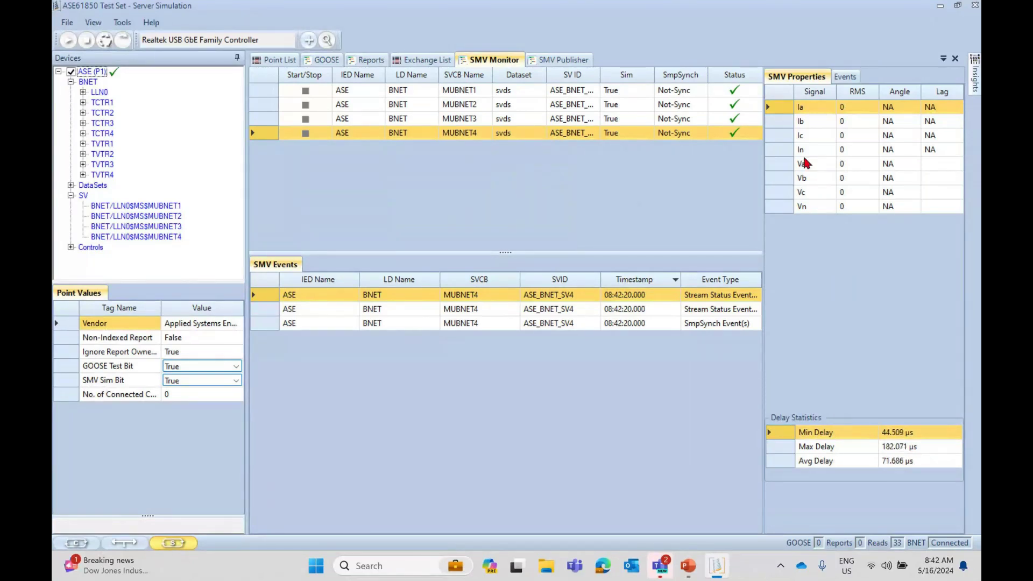
- Apply an RMS value of 120 to the published Va signal of MUBNET4, and check its monitored value
left_click(559, 59)
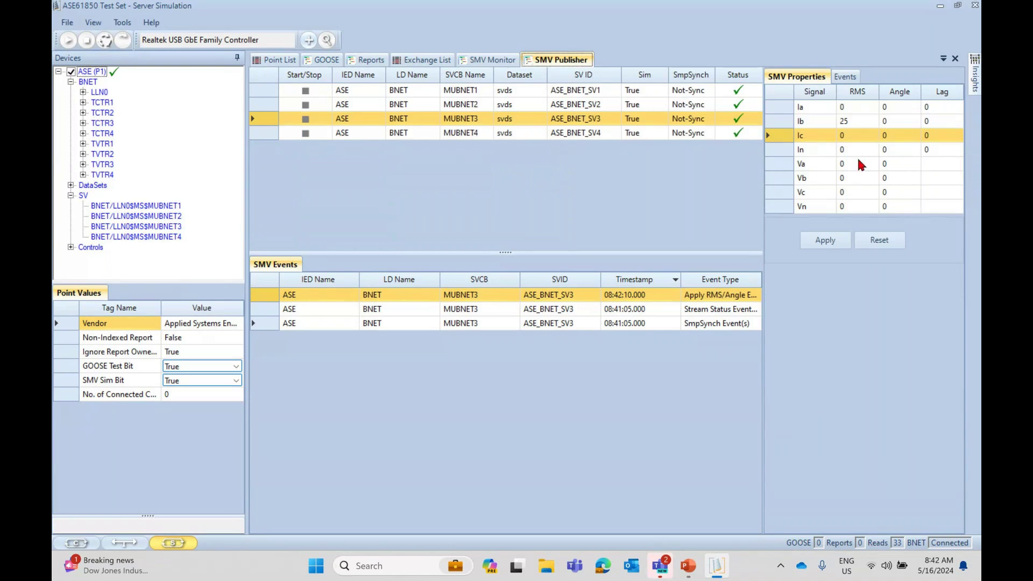
left_click(508, 134)
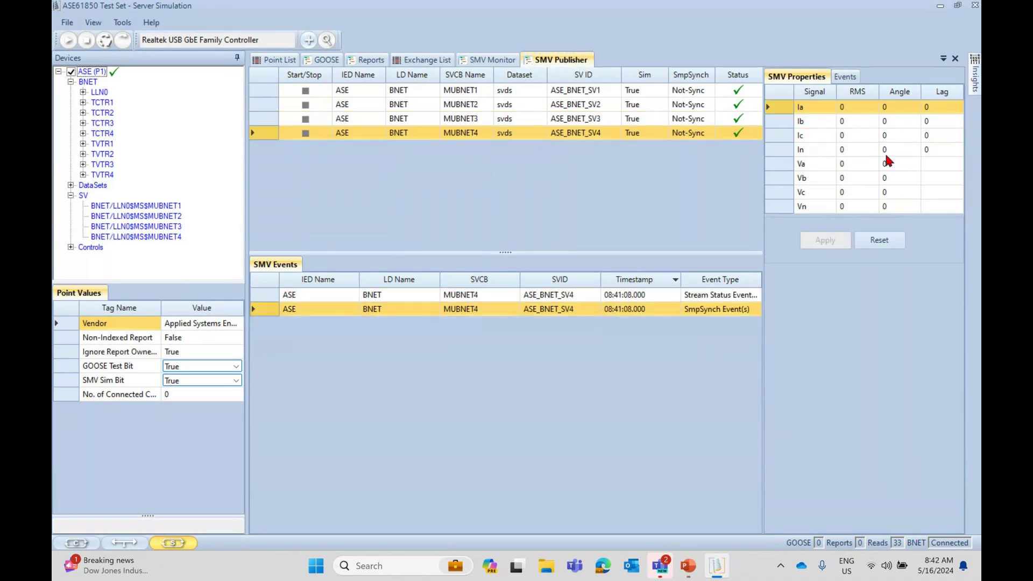
left_click(850, 169)
left_click(852, 165)
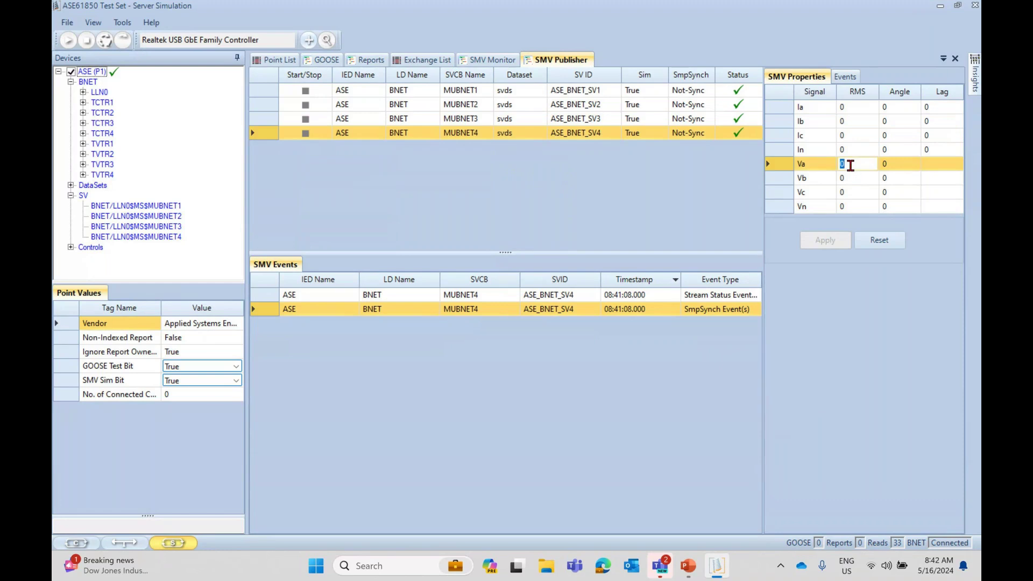
type("120")
left_click(850, 178)
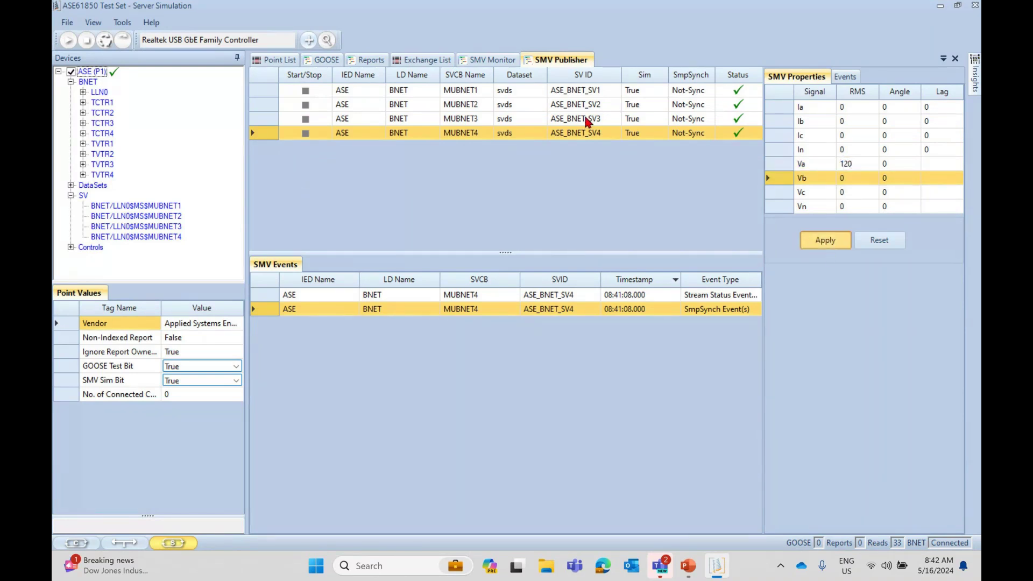
left_click(486, 60)
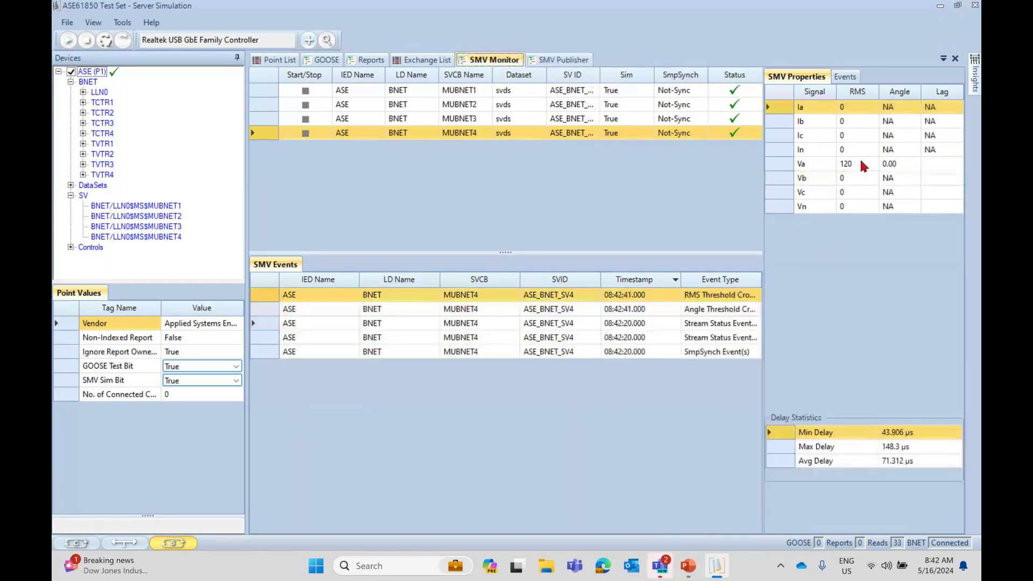
- Review the GOOSE, Reports, Exchange List, SMV Monitor and SMV Publisher views of the simulated server
left_click(572, 63)
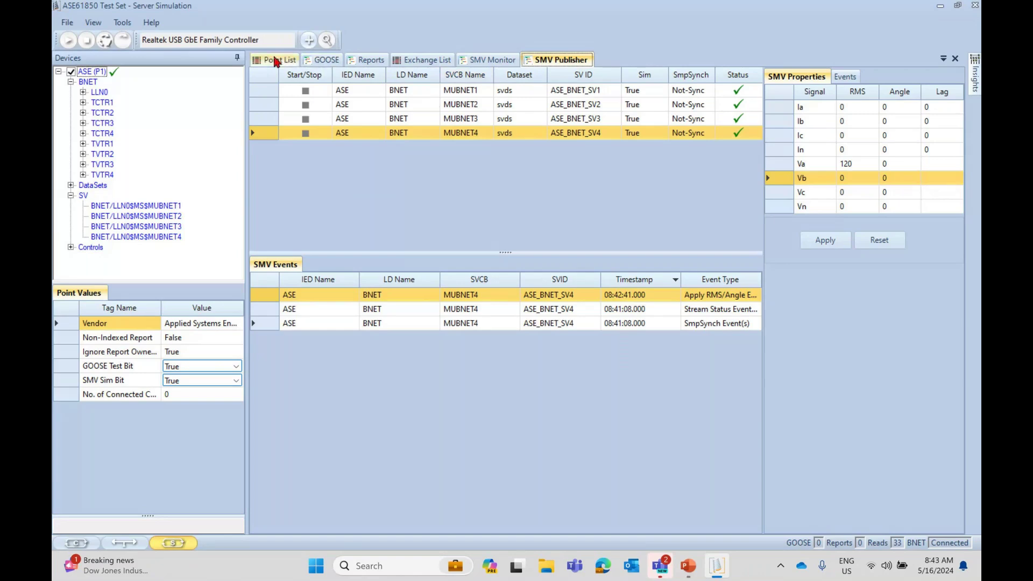
left_click(324, 59)
left_click(370, 60)
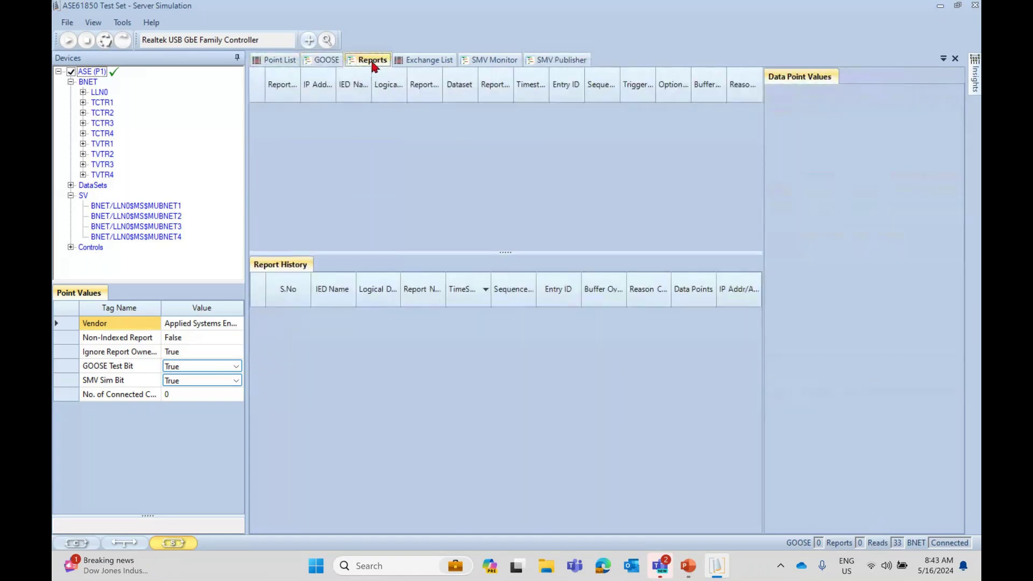
left_click(428, 59)
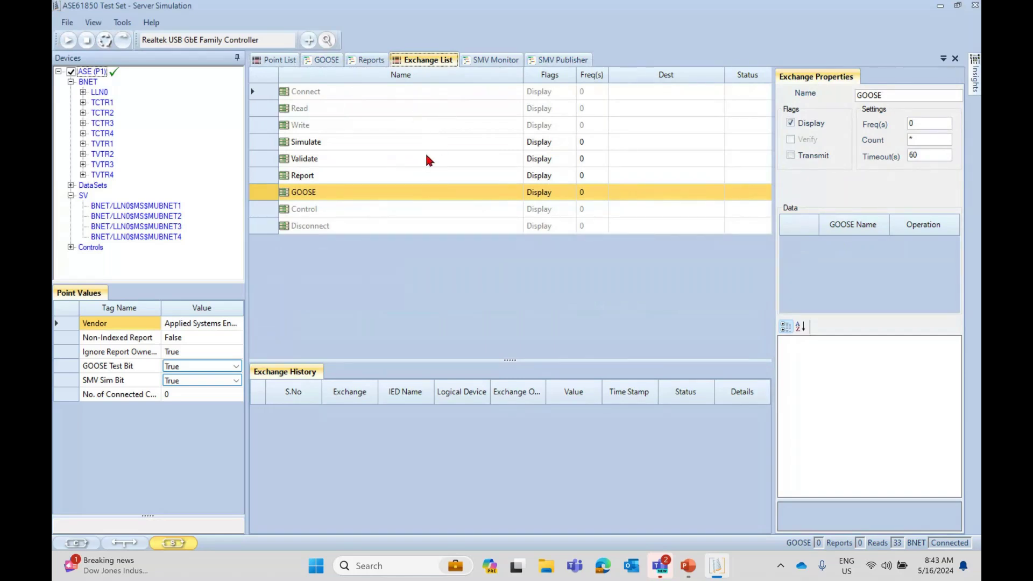
left_click(495, 61)
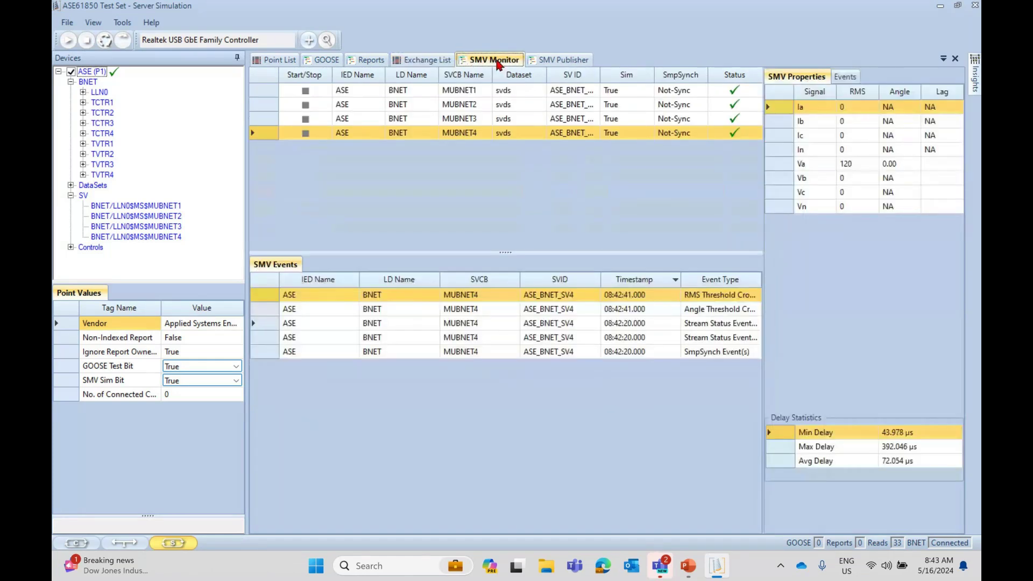
left_click(538, 60)
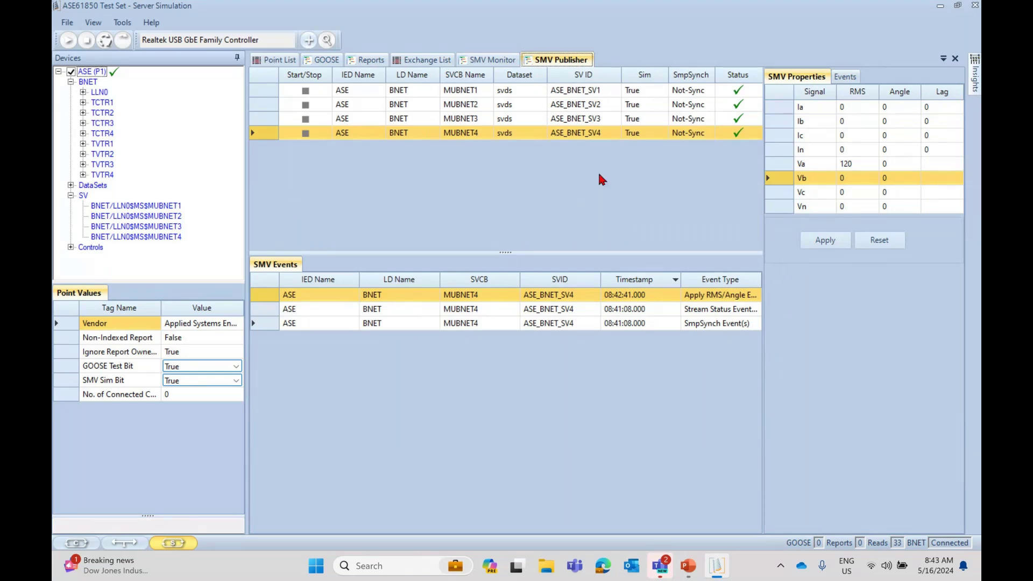
left_click(496, 60)
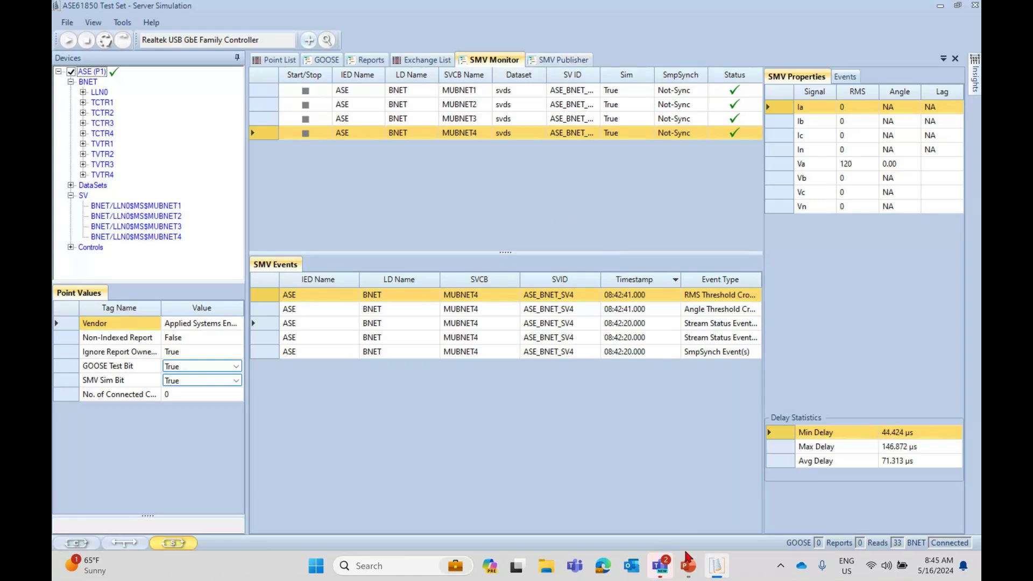
- Switch to the PowerPoint slide show and advance past the BNET laptop connection slide
mouse_move(687, 555)
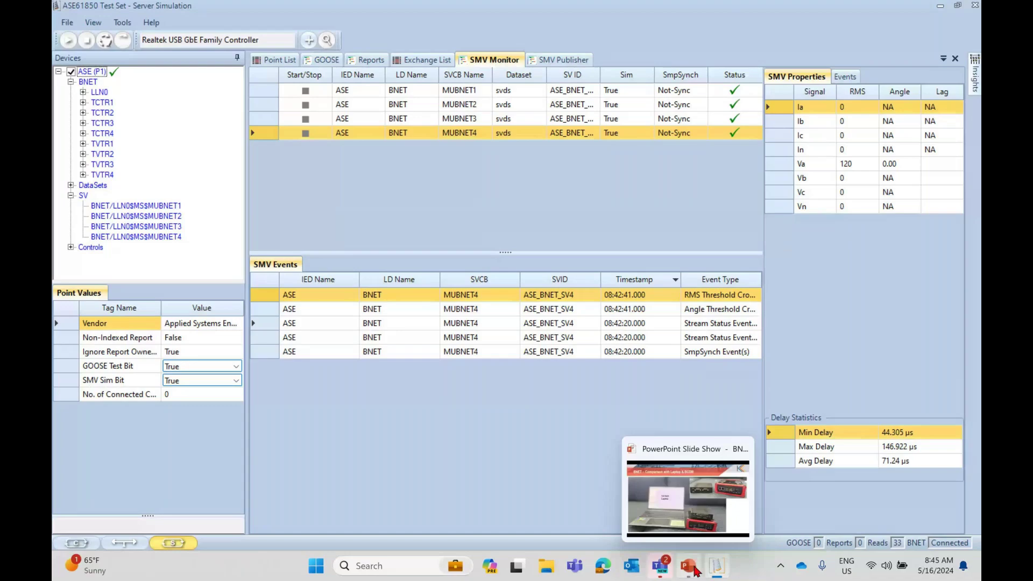
left_click(705, 527)
left_click(857, 422)
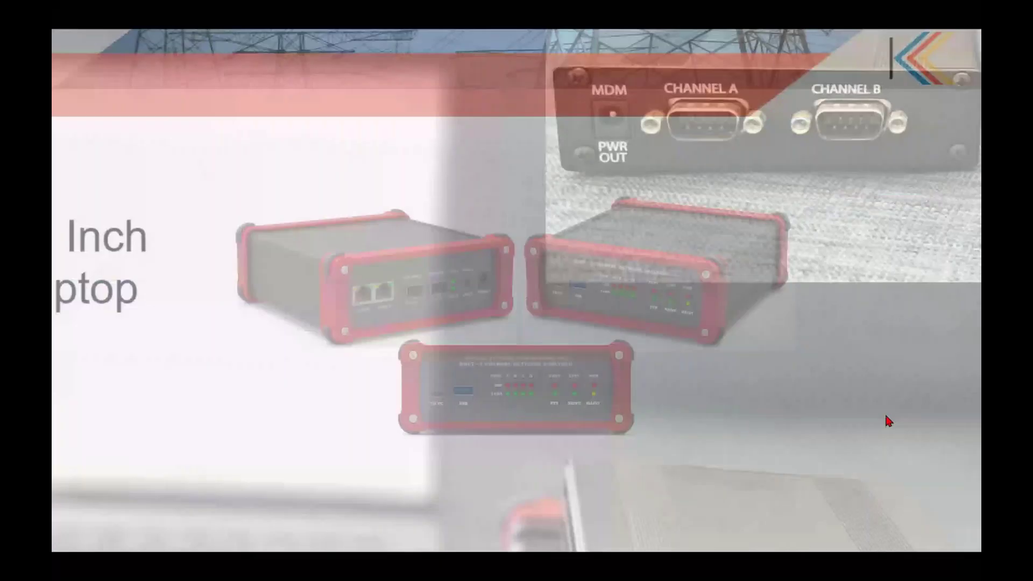